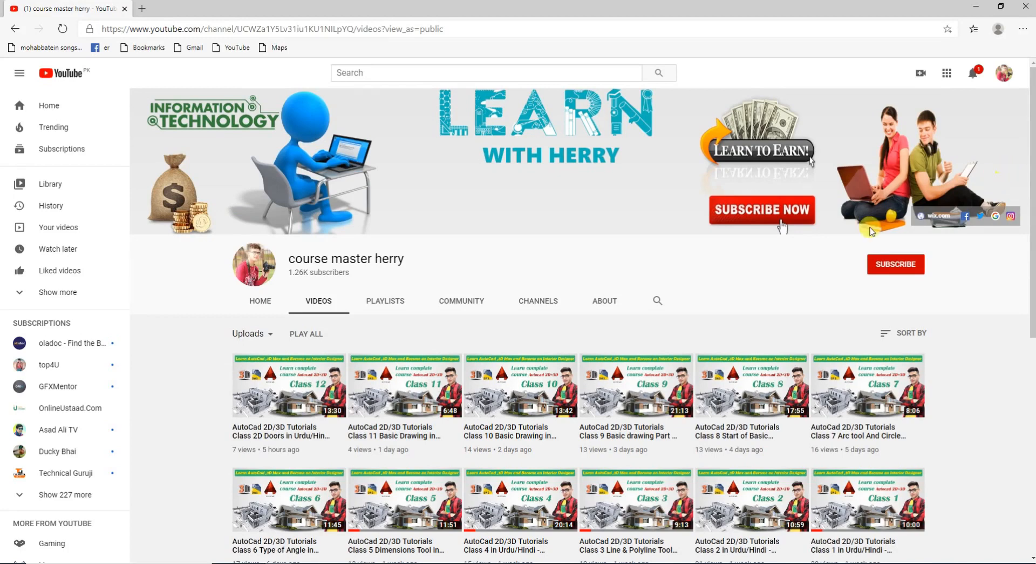
pyautogui.click(386, 303)
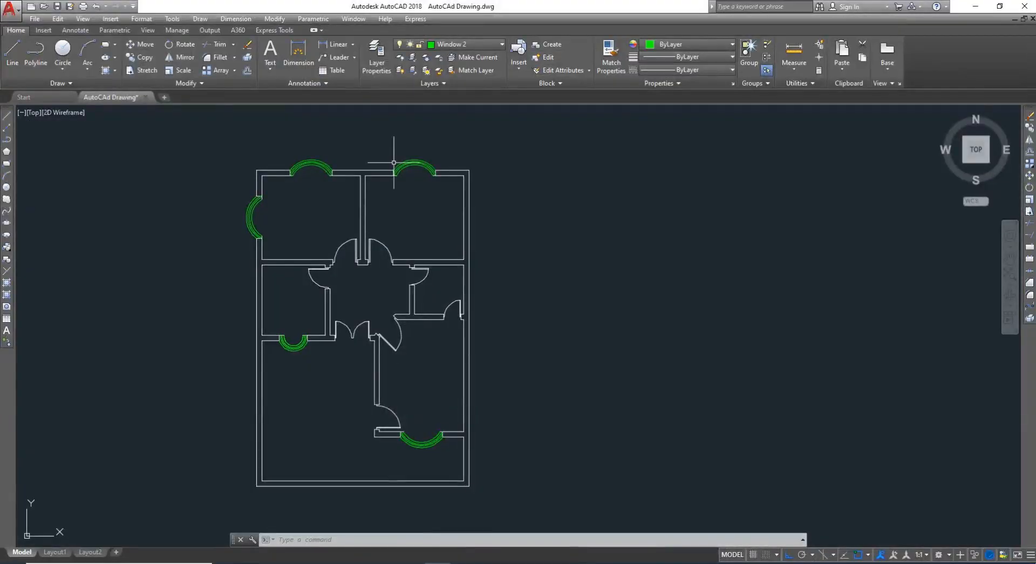
pyautogui.scroll(-5, 368, 206)
pyautogui.scroll(4, 348, 207)
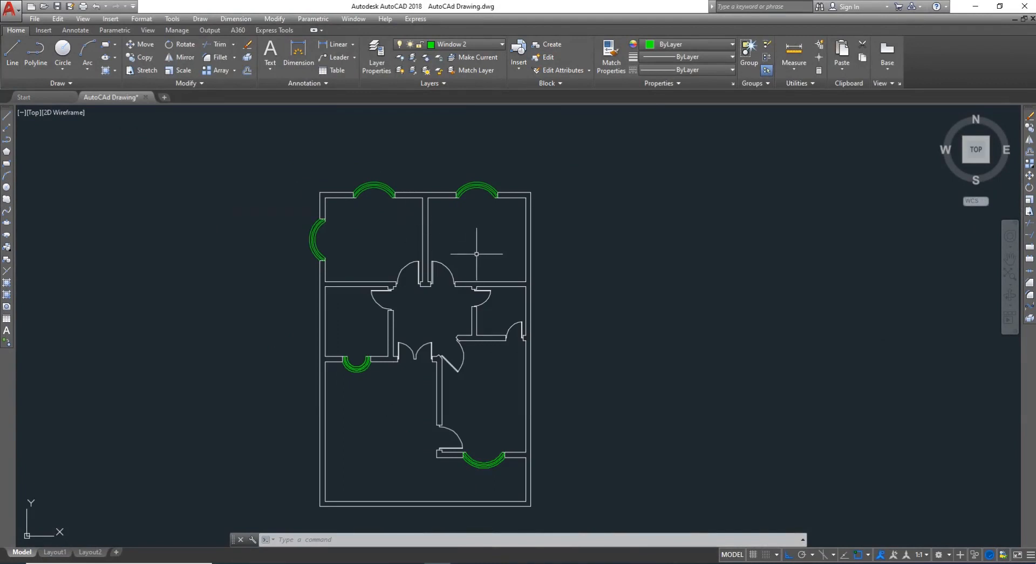
pyautogui.scroll(4, 483, 168)
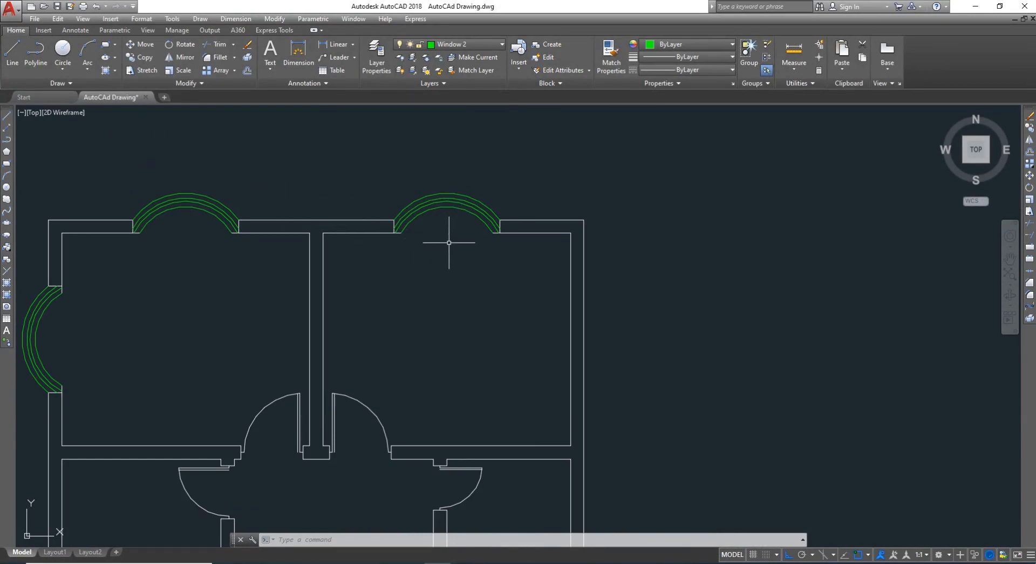
pyautogui.scroll(-4, 440, 225)
pyautogui.scroll(4, 447, 225)
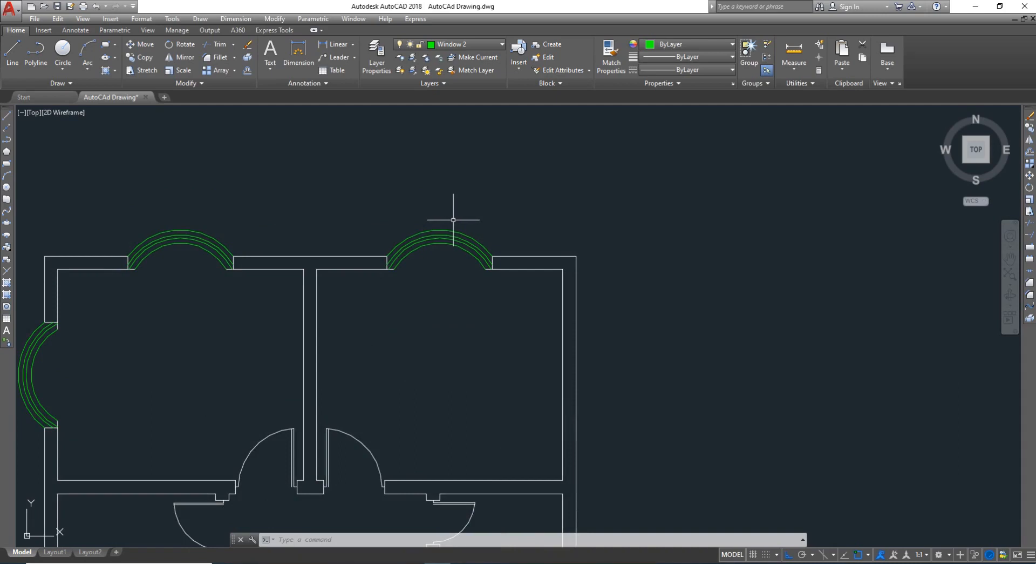
# Create a new layer named "Window 3" in the layer manager
pyautogui.write('L')
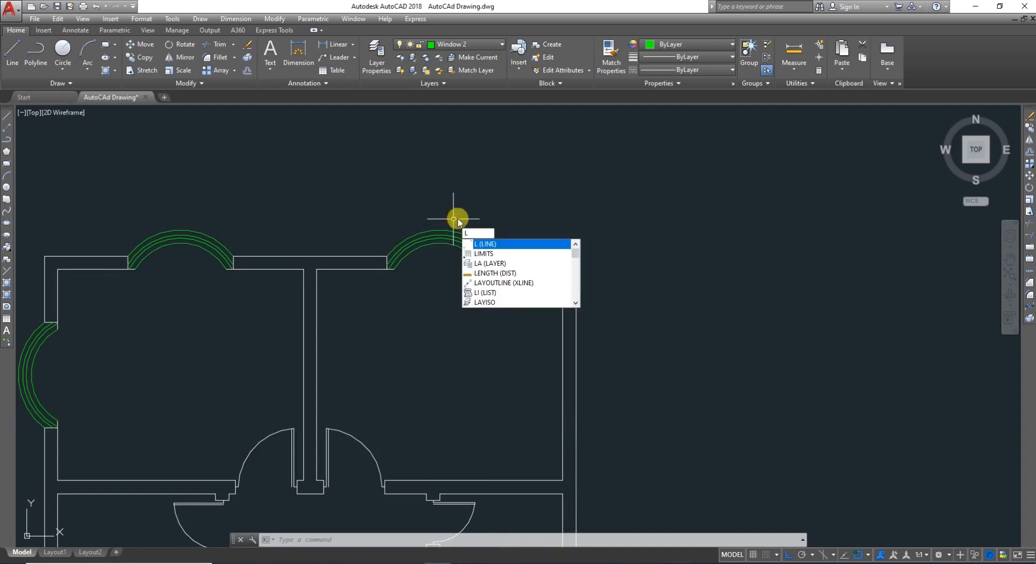
pyautogui.write('A')
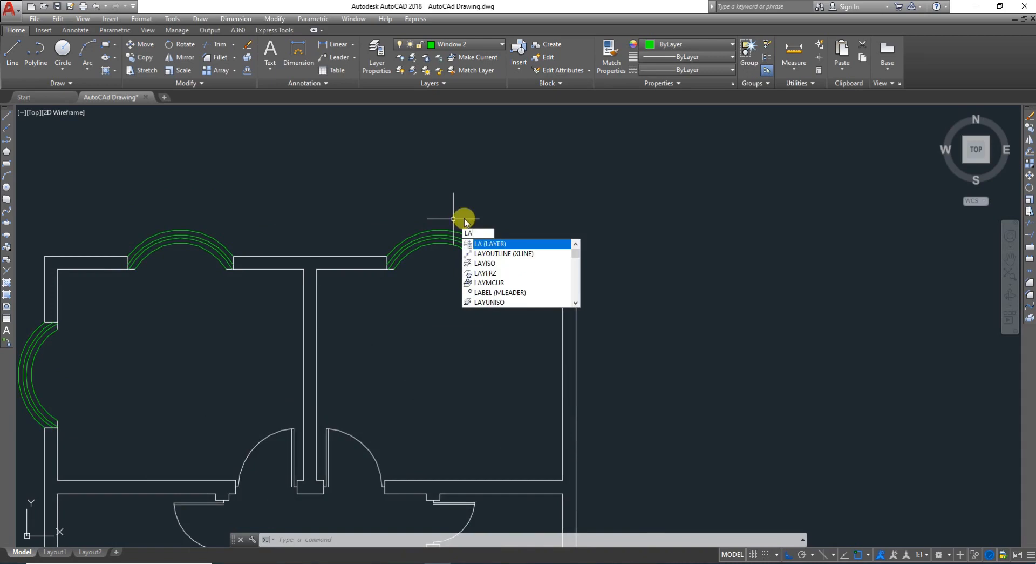
pyautogui.press('Return')
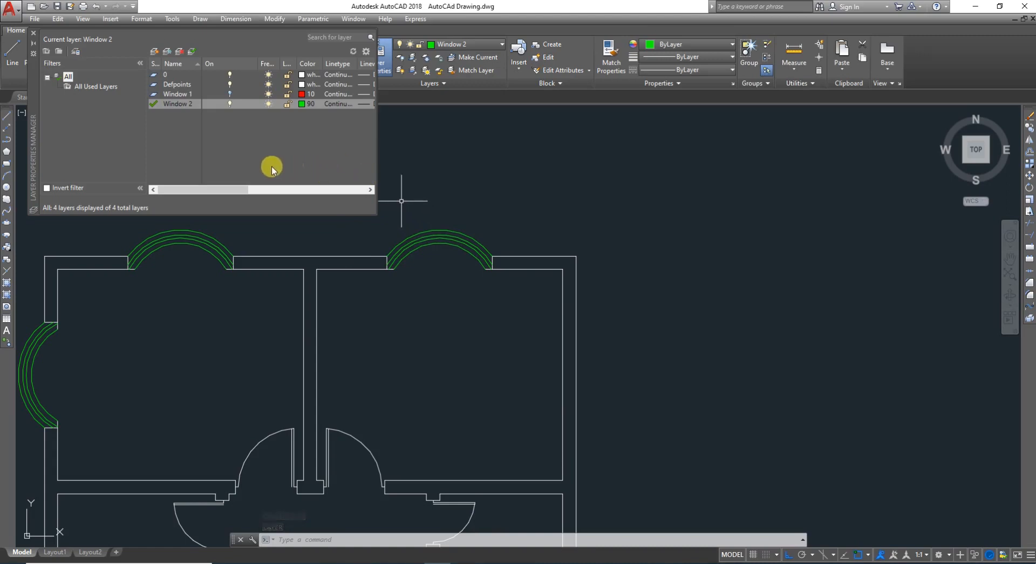
pyautogui.click(155, 52)
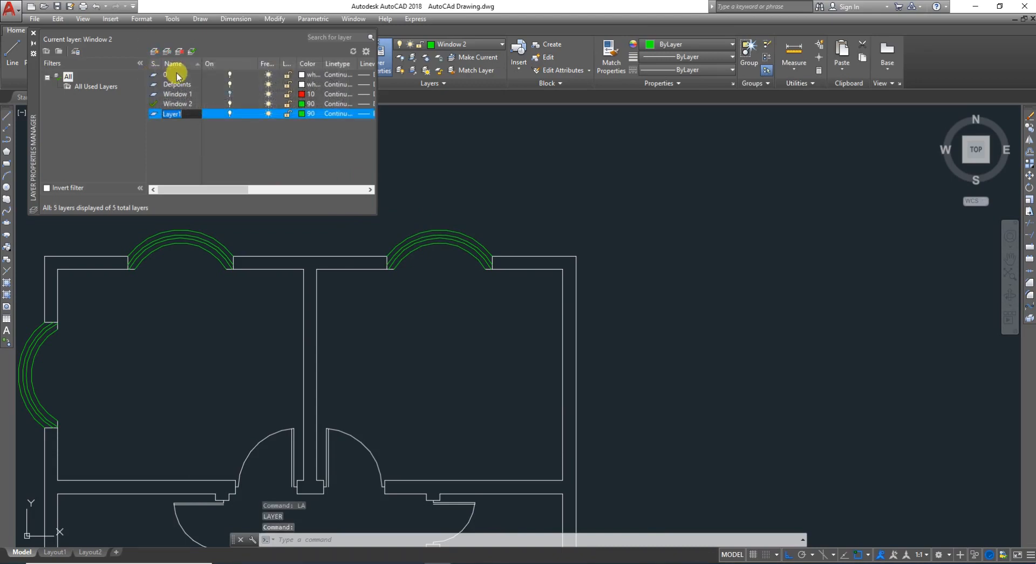
pyautogui.write('Window 3')
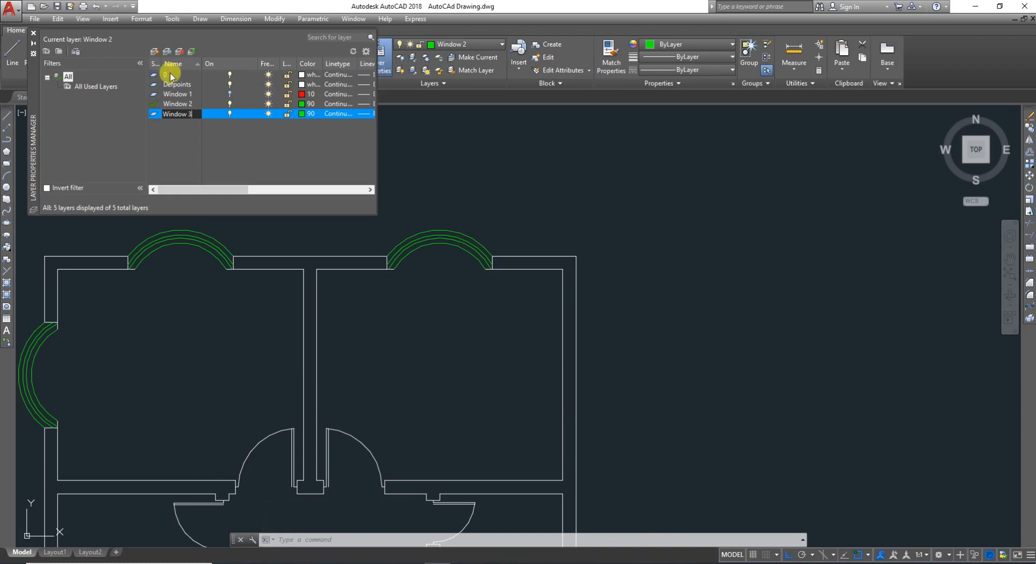
# Set the Window 3 layer's color to index 170 and make it the current layer
pyautogui.click(303, 114)
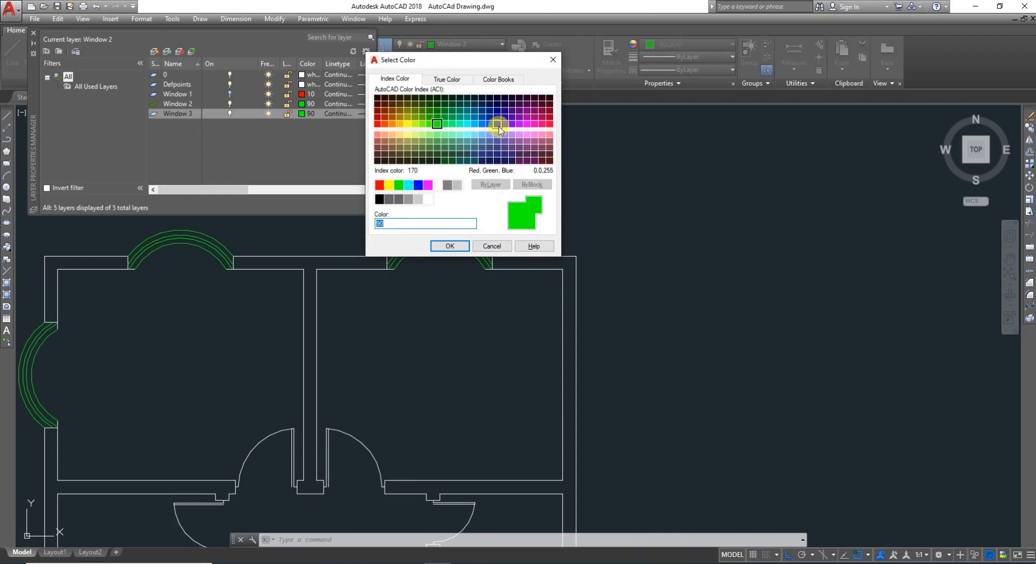
pyautogui.click(497, 124)
pyautogui.click(452, 246)
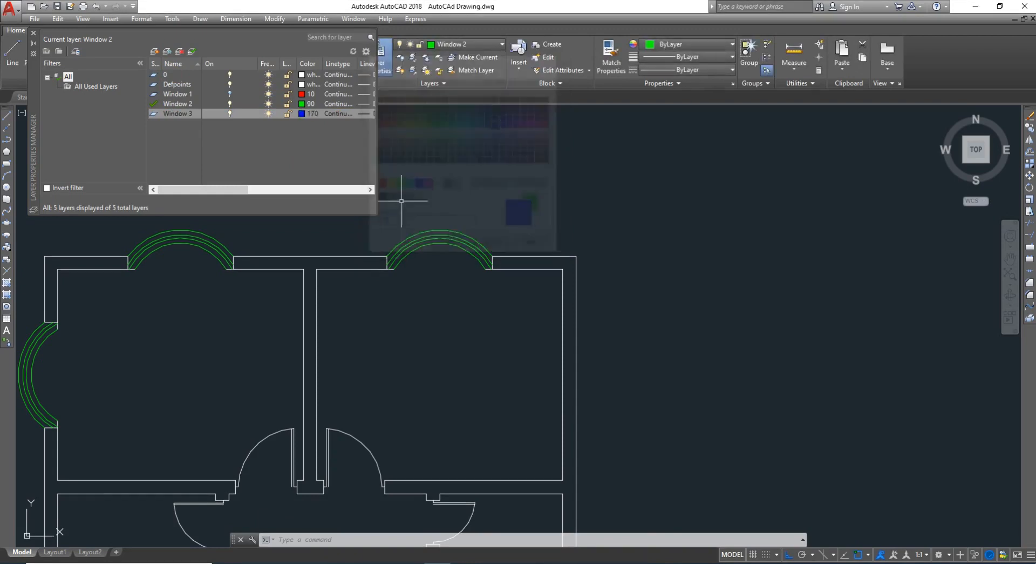
pyautogui.click(191, 53)
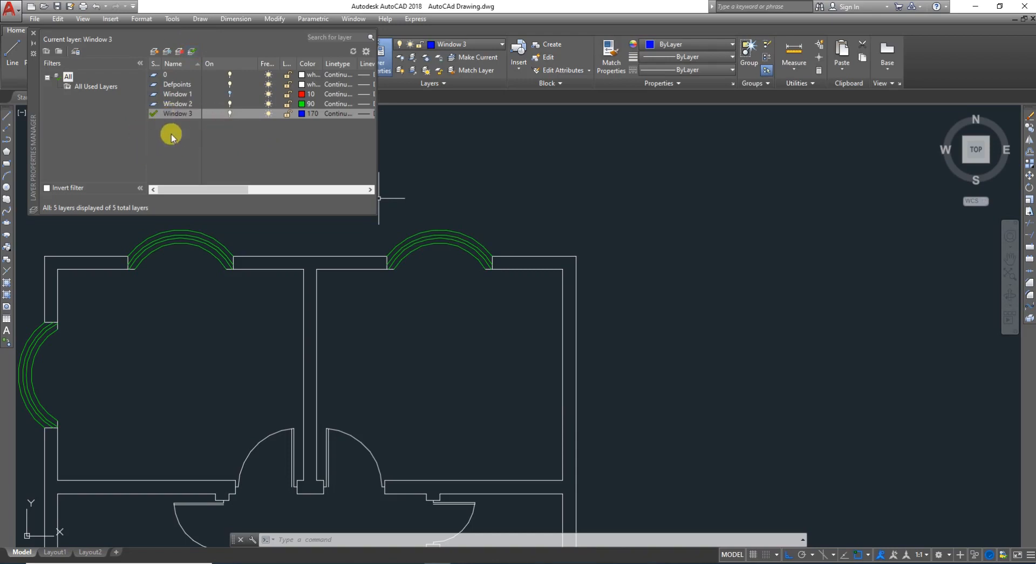
# Turn off the Window 2 layer, leave Window 1 off, and close the layer manager
pyautogui.click(230, 104)
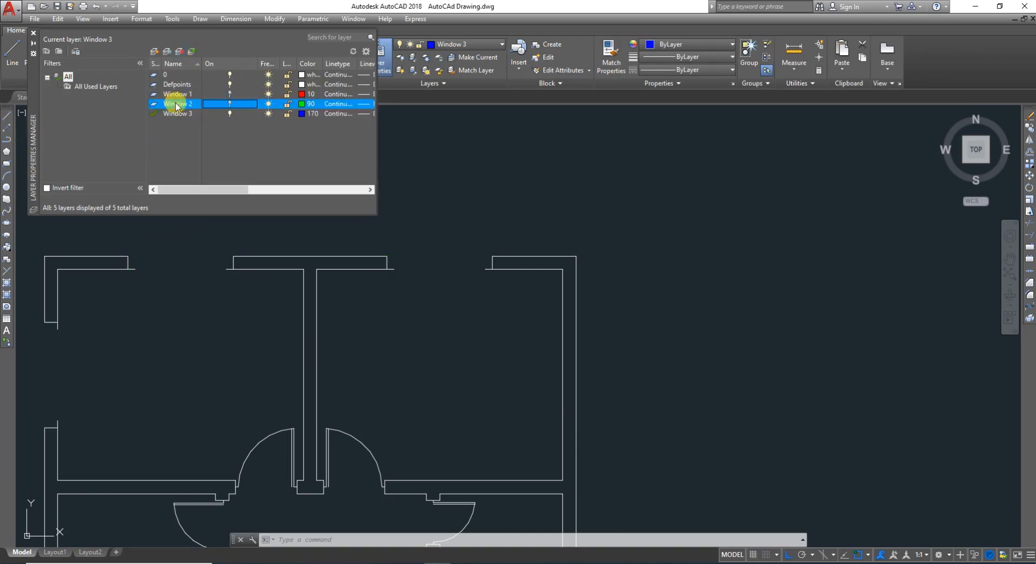
pyautogui.click(230, 94)
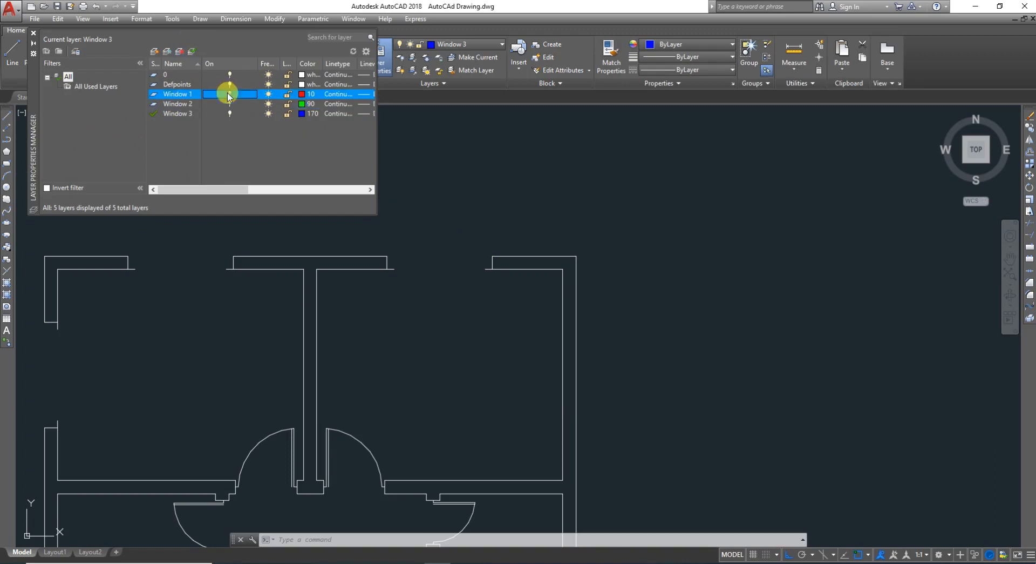
pyautogui.click(229, 94)
pyautogui.click(229, 104)
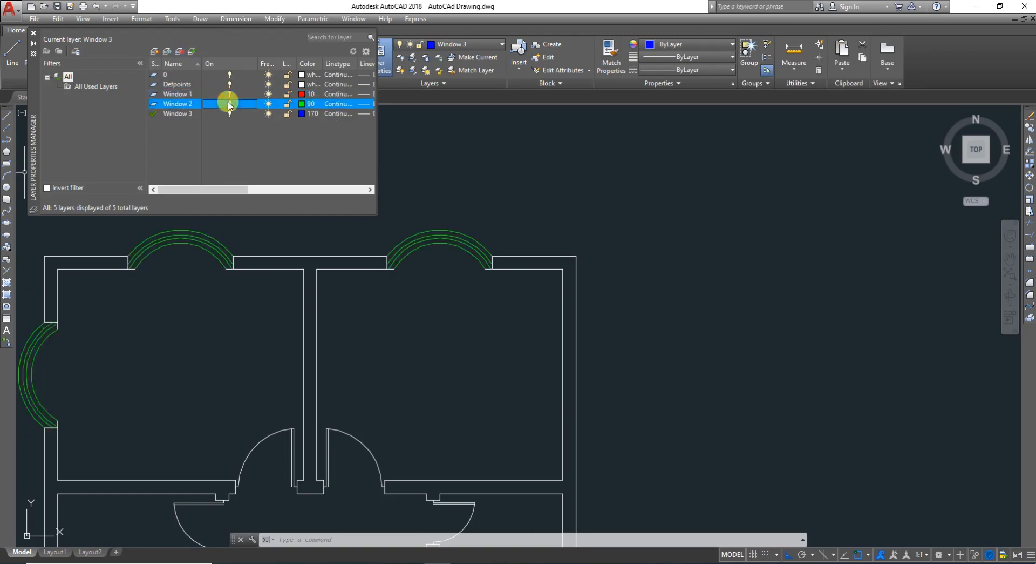
pyautogui.click(230, 104)
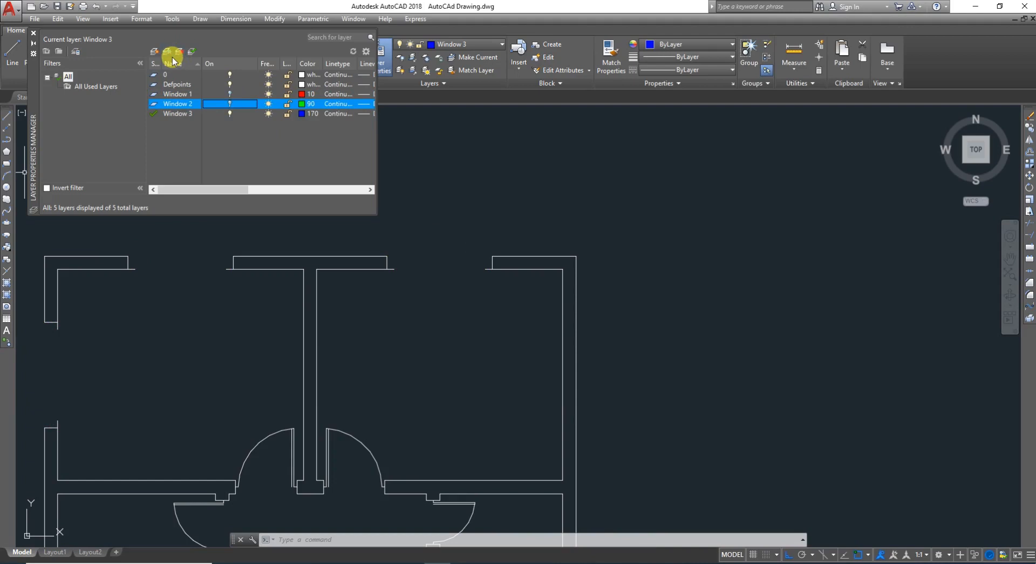
pyautogui.click(33, 32)
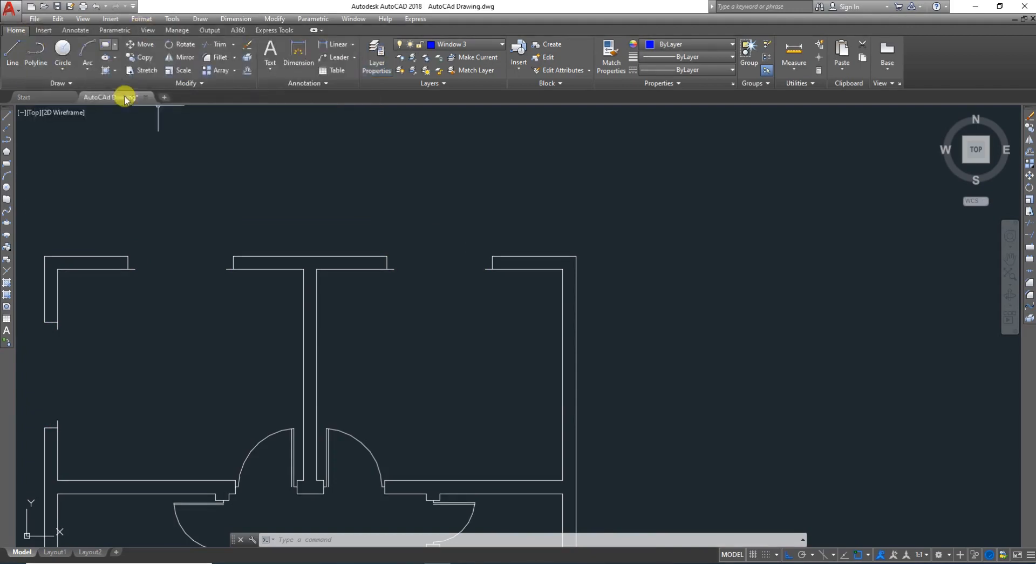
# Trim the inner wall line that overhangs the west side of the upper-right room's window opening
pyautogui.scroll(3, 360, 278)
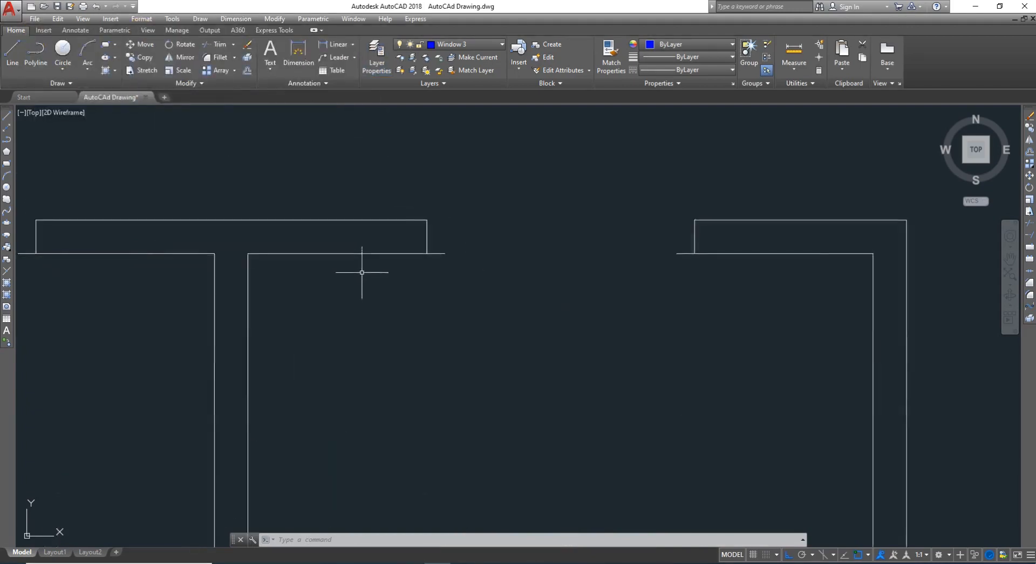
pyautogui.scroll(-3, 456, 271)
pyautogui.press('Escape')
pyautogui.scroll(3, 509, 243)
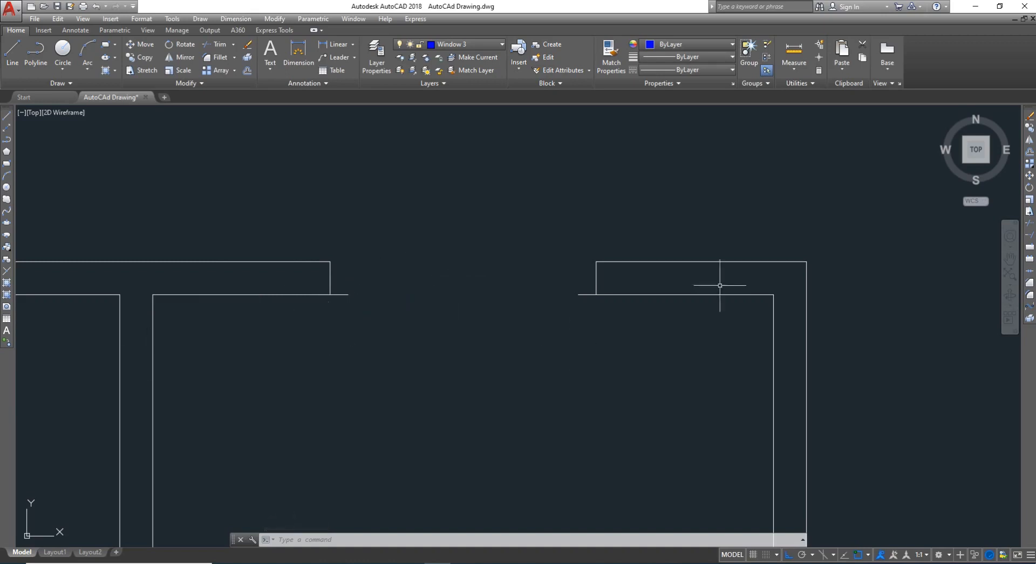
pyautogui.scroll(-5, 328, 348)
pyautogui.scroll(3, 331, 340)
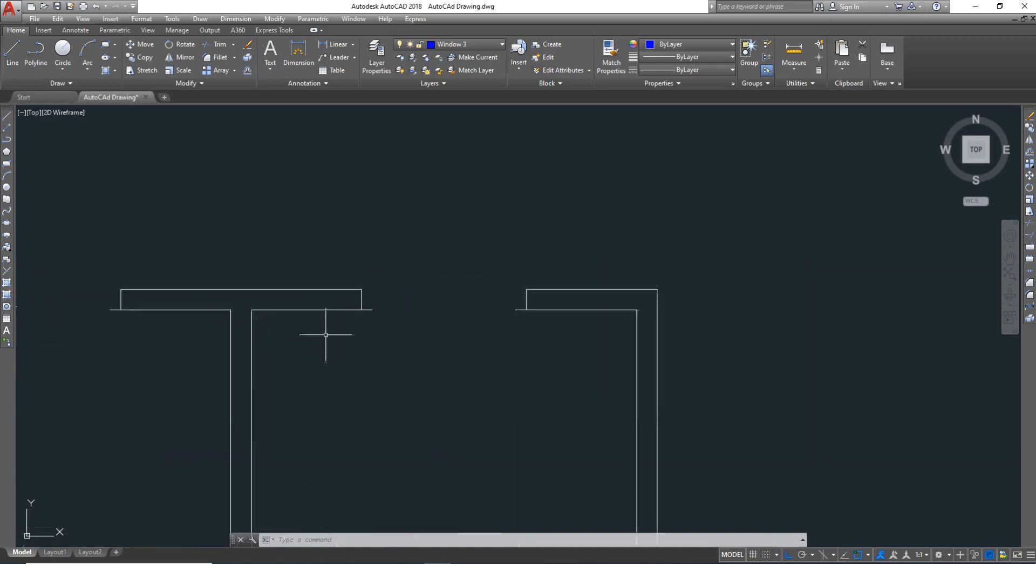
pyautogui.scroll(2, 356, 352)
pyautogui.write('t')
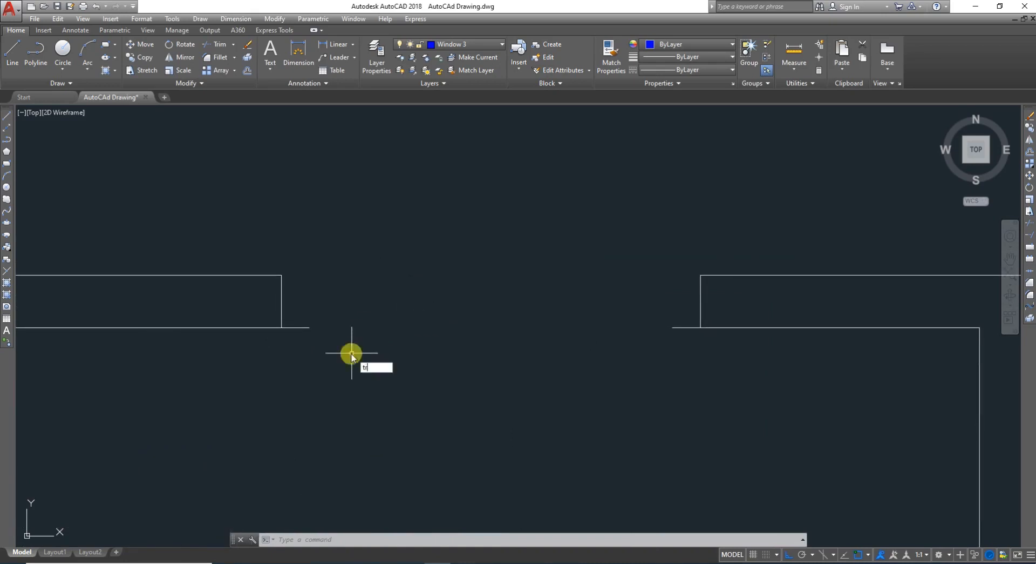
pyautogui.write('r')
pyautogui.press('Return')
pyautogui.press('Return')
pyautogui.moveTo(342, 359); pyautogui.dragTo(313, 319)
pyautogui.click(398, 326)
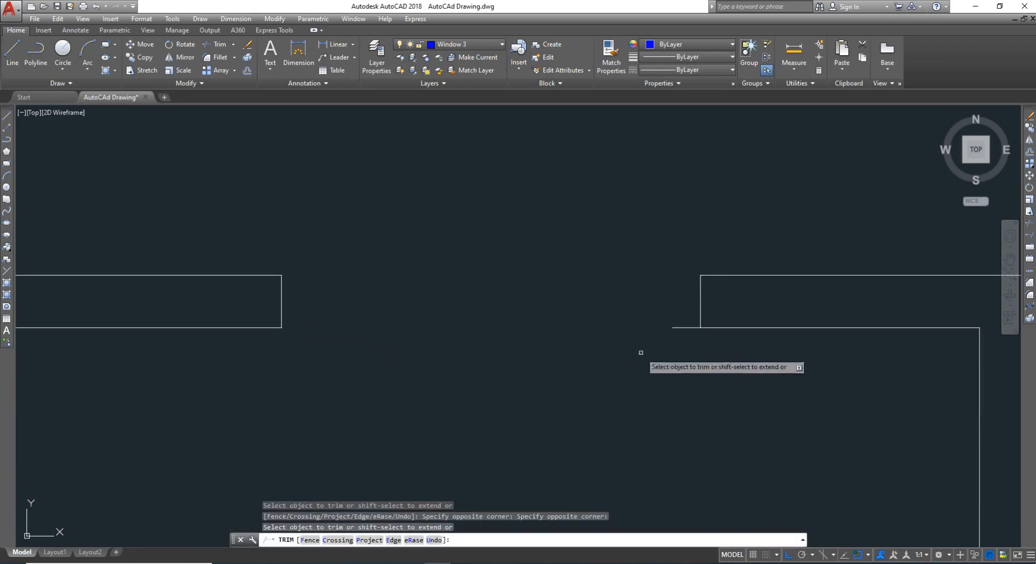
# Trim the remaining overhanging inner wall lines at the two window openings in the plan's top wall
pyautogui.scroll(-3, 588, 340)
pyautogui.scroll(2, 186, 346)
pyautogui.click(231, 347)
pyautogui.click(219, 318)
pyautogui.scroll(-4, 220, 318)
pyautogui.scroll(4, 150, 330)
pyautogui.click(219, 319)
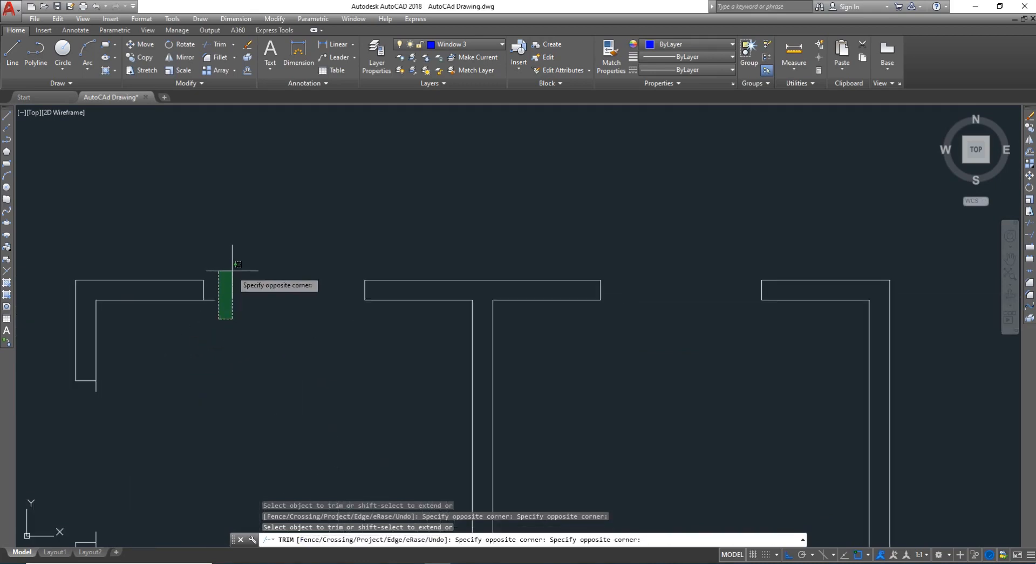
pyautogui.click(213, 273)
# Trim the overhanging inner wall lines above and below the window opening in the upper-left room's west wall, and end Trim
pyautogui.scroll(-4, 201, 346)
pyautogui.scroll(4, 160, 377)
pyautogui.click(182, 345)
pyautogui.click(132, 318)
pyautogui.click(186, 440)
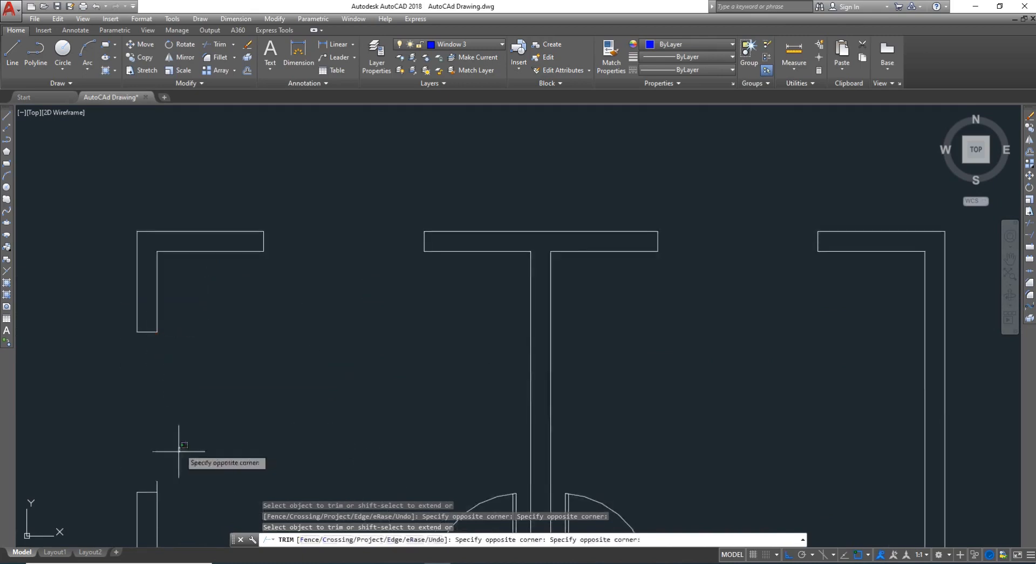
pyautogui.click(140, 488)
pyautogui.scroll(-6, 222, 503)
pyautogui.scroll(-4, 221, 503)
pyautogui.scroll(-3, 567, 345)
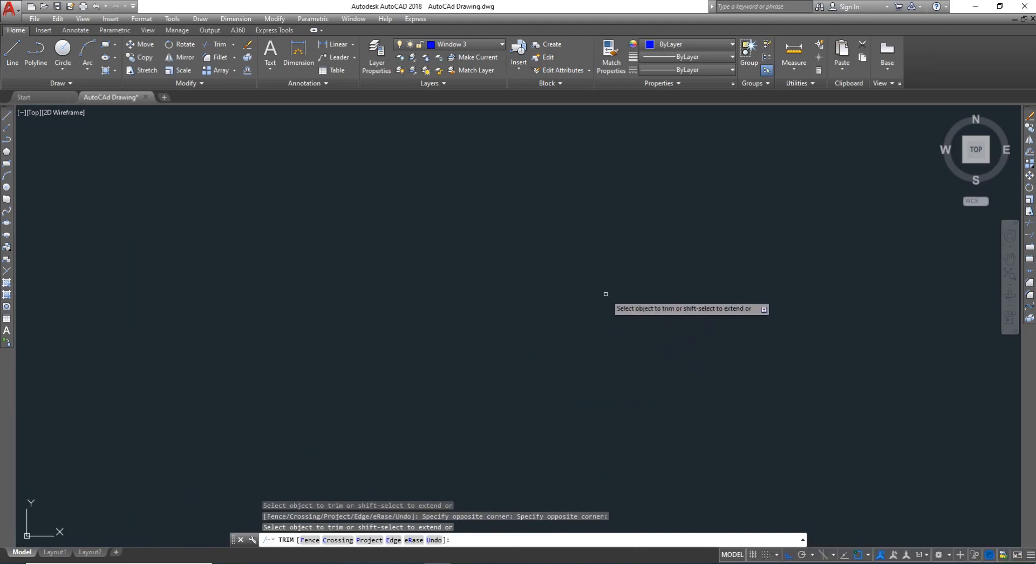
pyautogui.press('Escape')
# Look over the floor plan, examining the door swings, interior walls and window openings
pyautogui.scroll(-2, 489, 312)
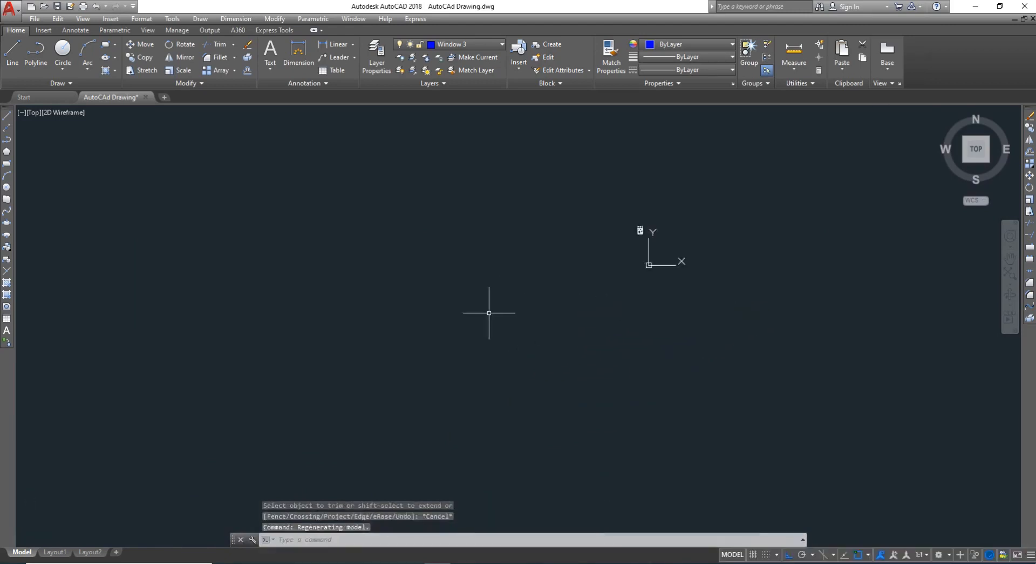
pyautogui.scroll(-5, 513, 313)
pyautogui.scroll(4, 541, 313)
pyautogui.scroll(4, 457, 325)
pyautogui.scroll(-2, 264, 318)
pyautogui.scroll(2, 234, 280)
pyautogui.scroll(-3, 352, 225)
pyautogui.scroll(4, 384, 187)
pyautogui.scroll(5, 390, 186)
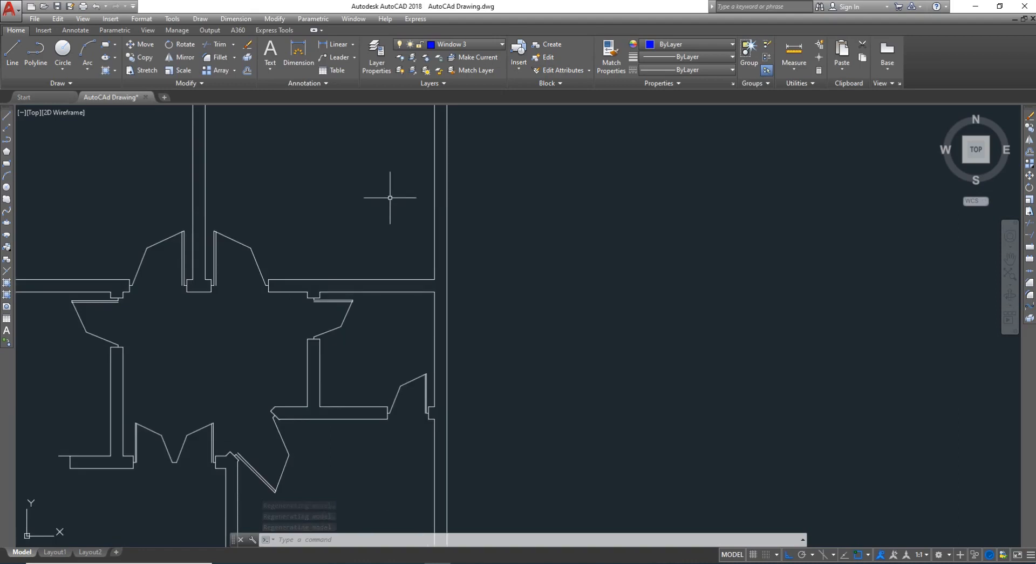
pyautogui.scroll(-3, 393, 201)
pyautogui.scroll(2, 272, 241)
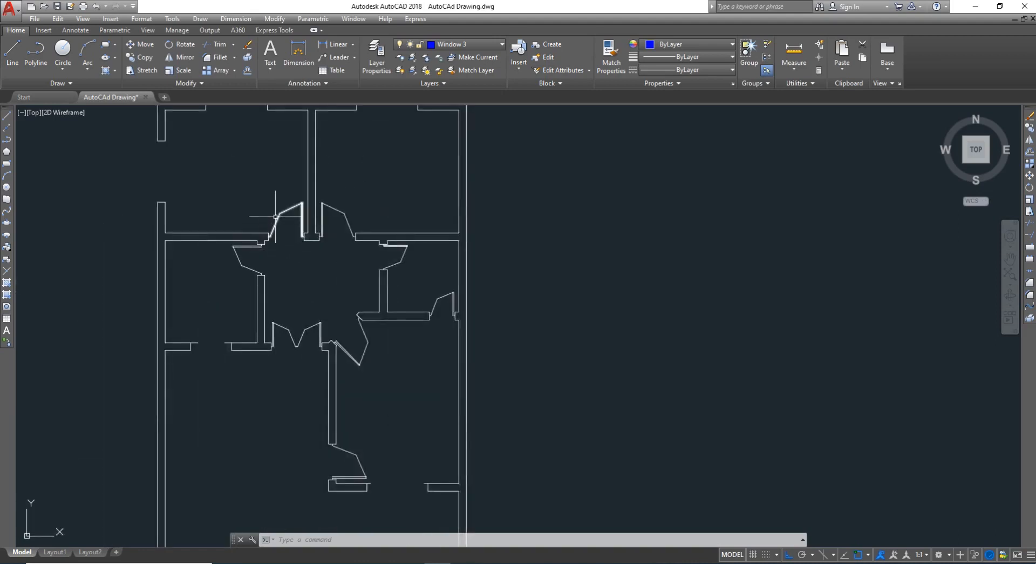
pyautogui.scroll(4, 276, 215)
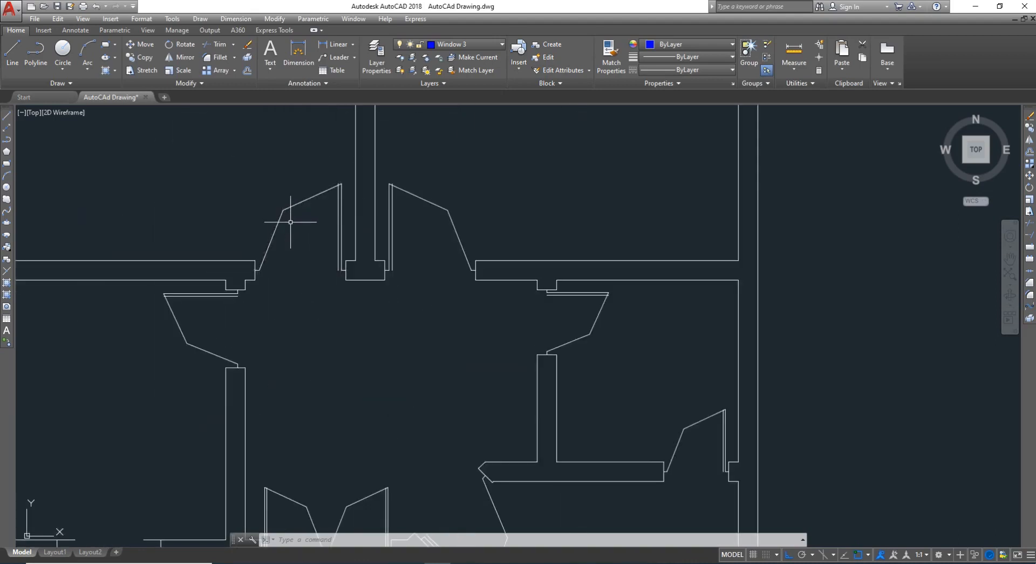
pyautogui.scroll(-4, 306, 225)
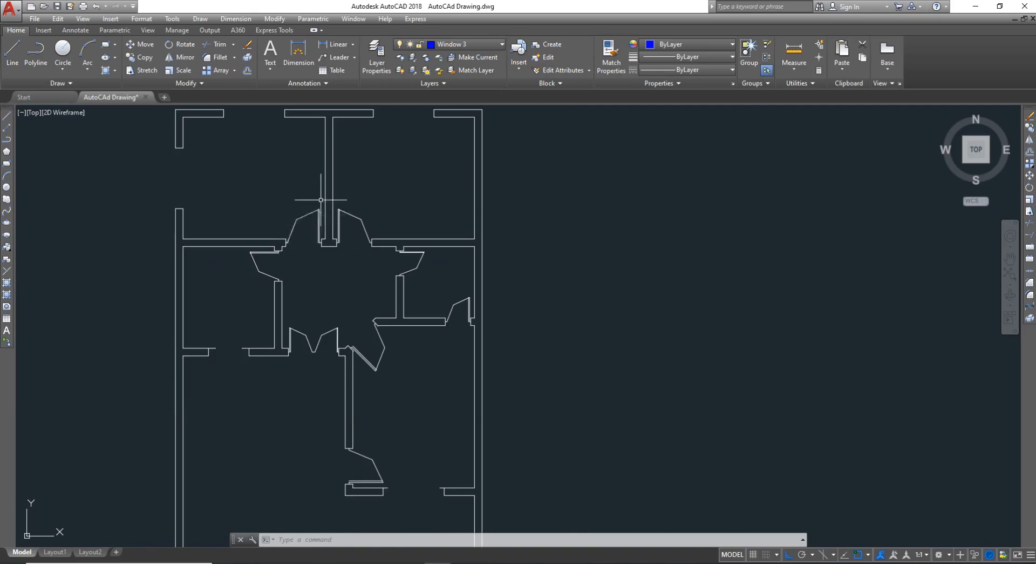
pyautogui.scroll(-6, 321, 199)
pyautogui.scroll(9, 340, 157)
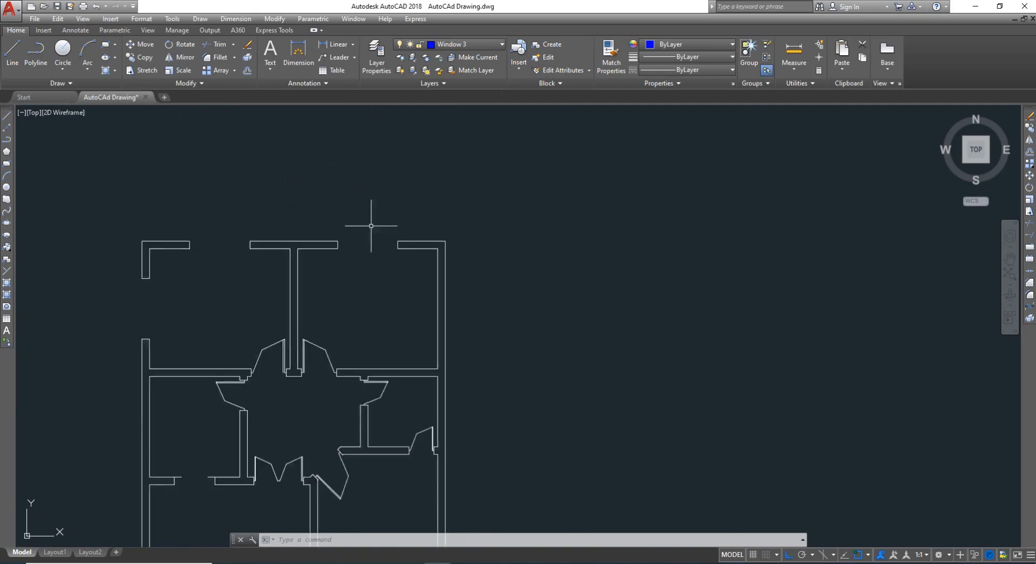
# Draw a 1.5' horizontal line westward from the outer corner of the upper-right room's east window jamb
pyautogui.press('Escape')
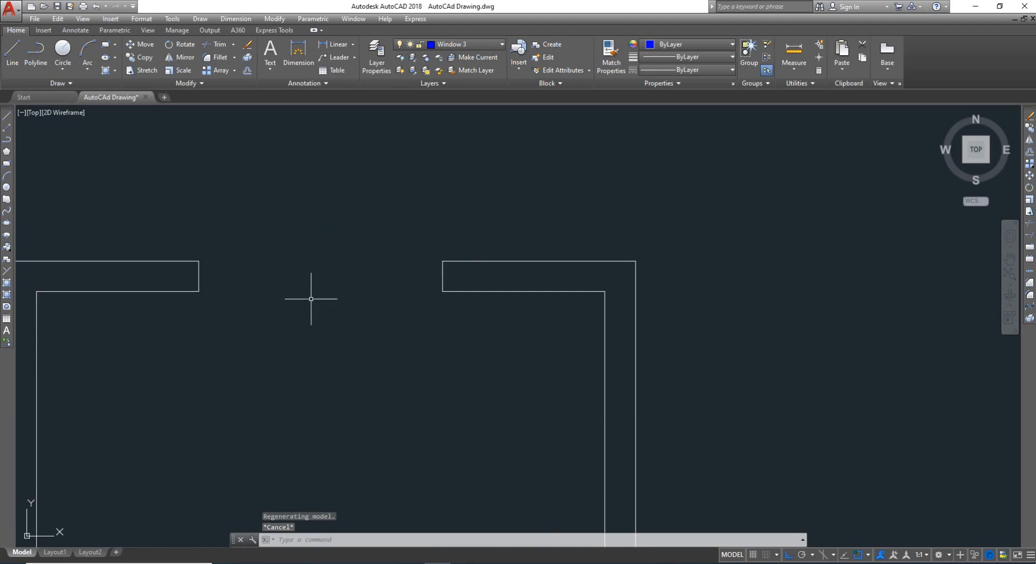
pyautogui.write('l')
pyautogui.press('Return')
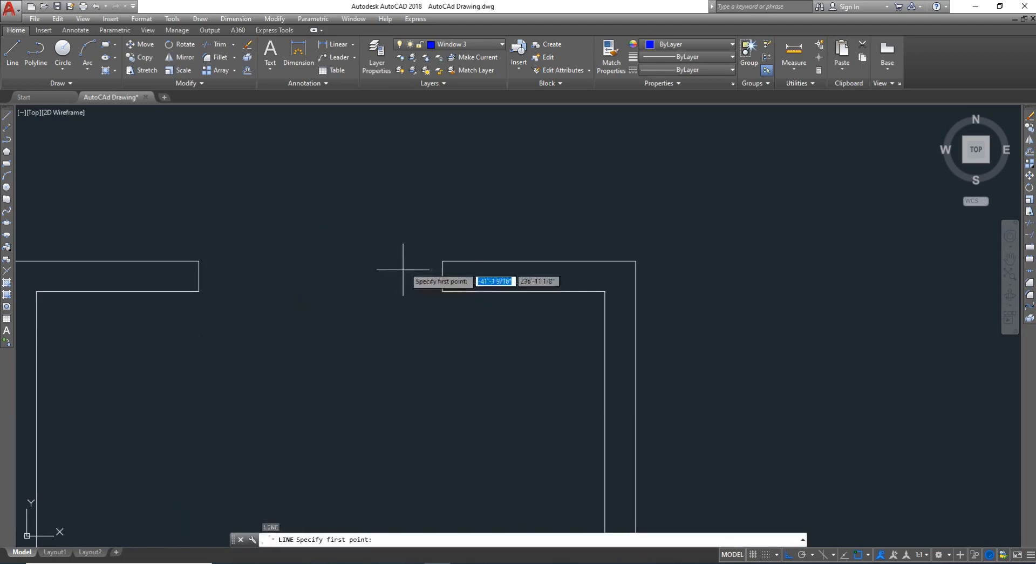
pyautogui.click(443, 261)
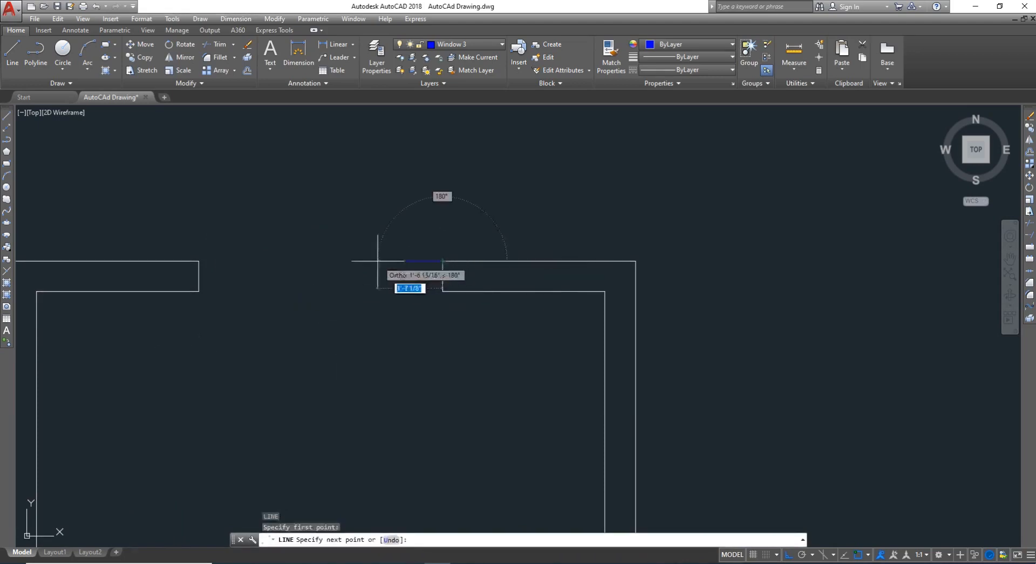
pyautogui.write('1')
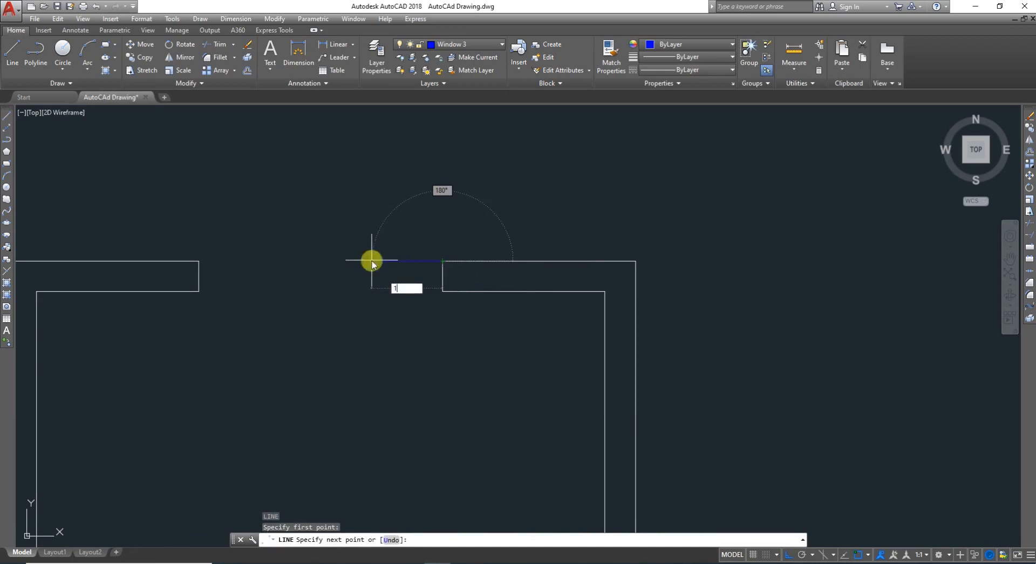
pyautogui.write(".5'")
pyautogui.press('Return')
pyautogui.press('Return')
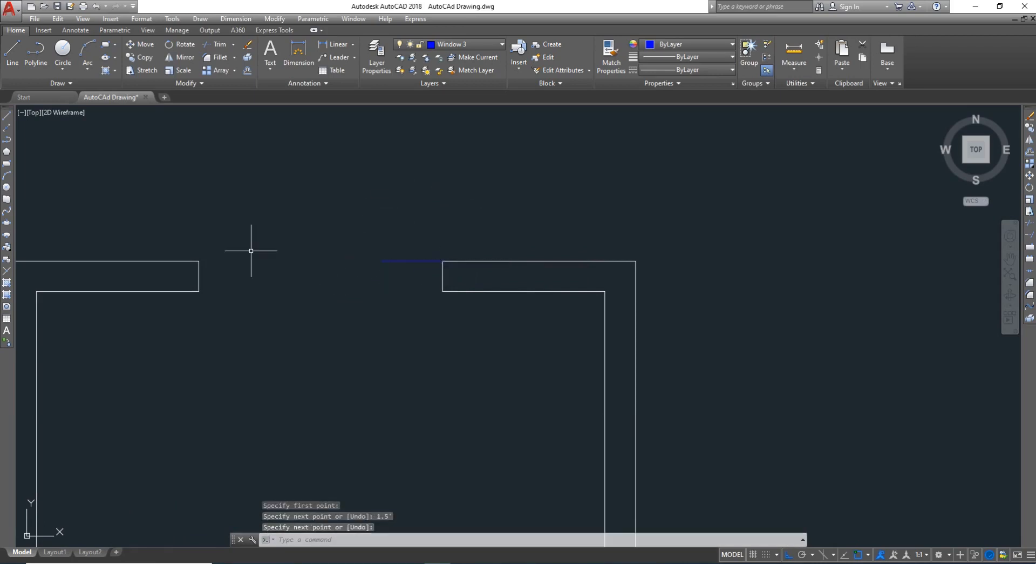
# Draw a 1.5' horizontal line eastward from the outer corner of the opening's west jamb
pyautogui.press('Return')
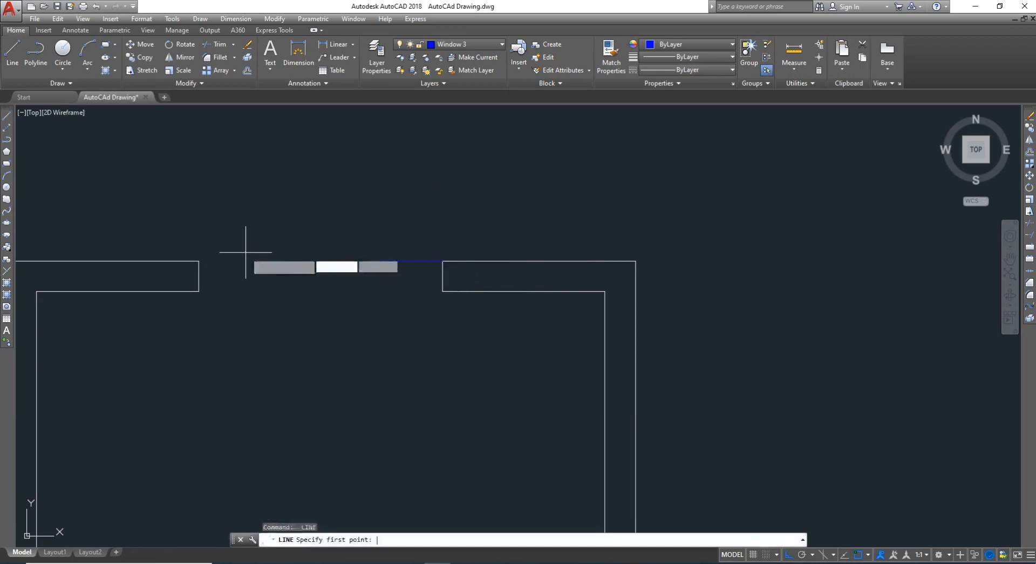
pyautogui.click(198, 262)
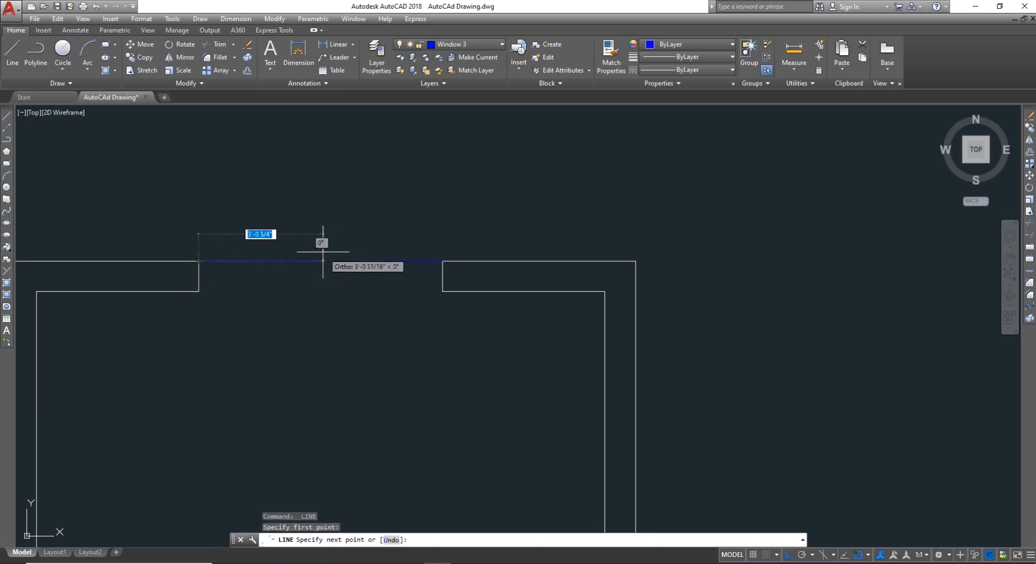
pyautogui.write('1.5')
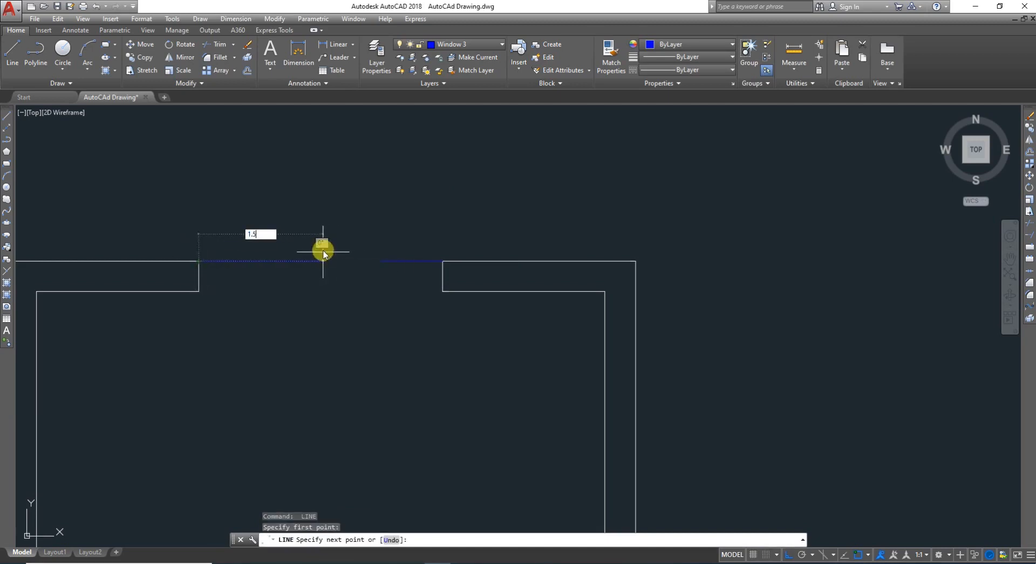
pyautogui.write("'")
pyautogui.press('Return')
pyautogui.press('Escape')
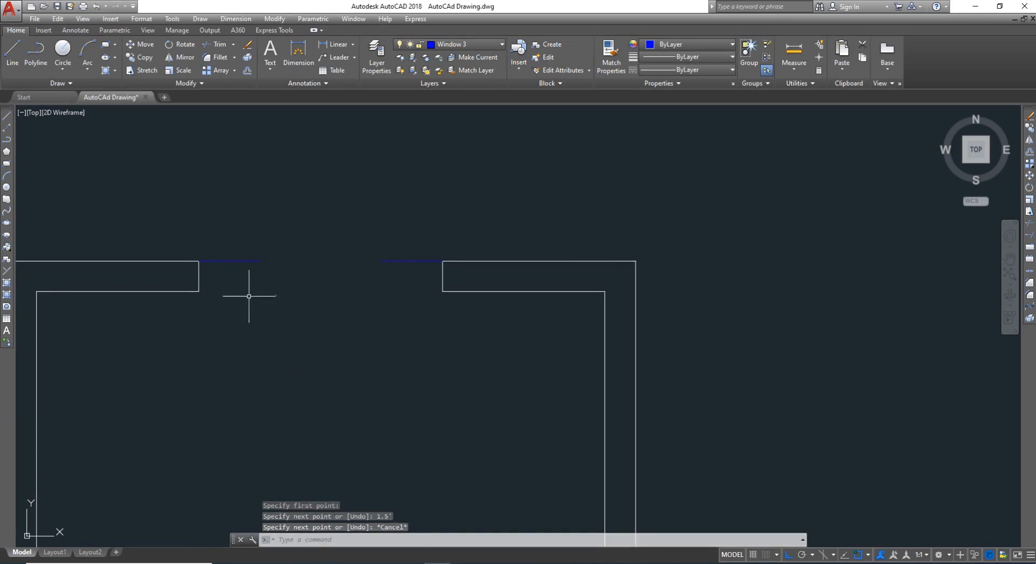
pyautogui.scroll(3, 262, 230)
pyautogui.scroll(-2, 268, 226)
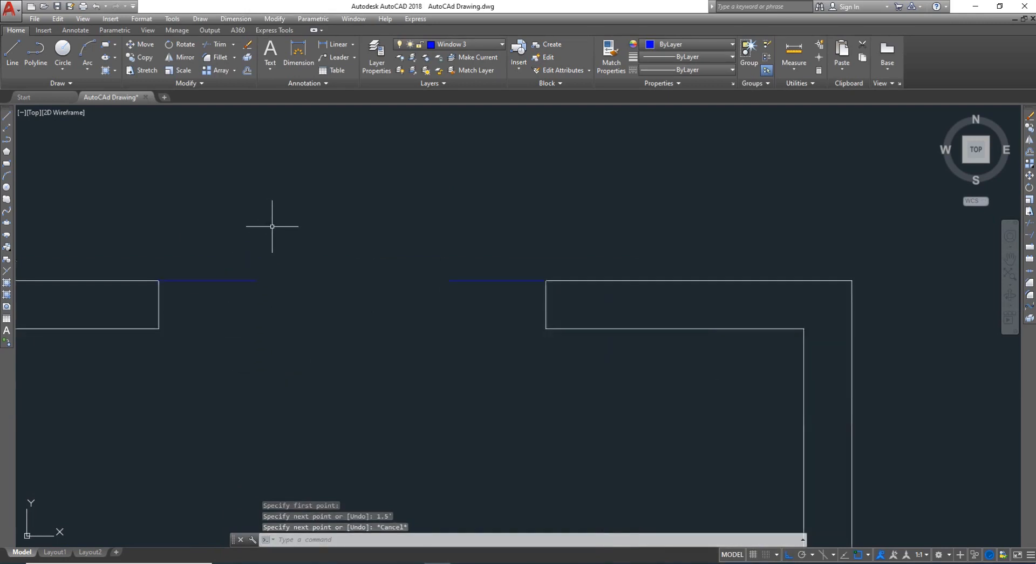
pyautogui.write('i')
pyautogui.press('BackSpace')
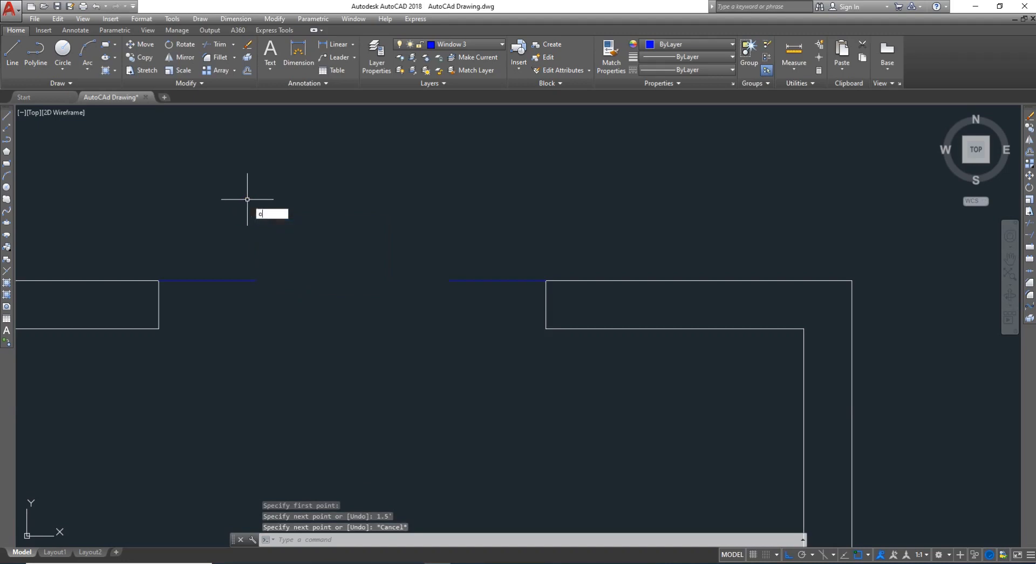
pyautogui.write('o')
pyautogui.press('Return')
pyautogui.write('1')
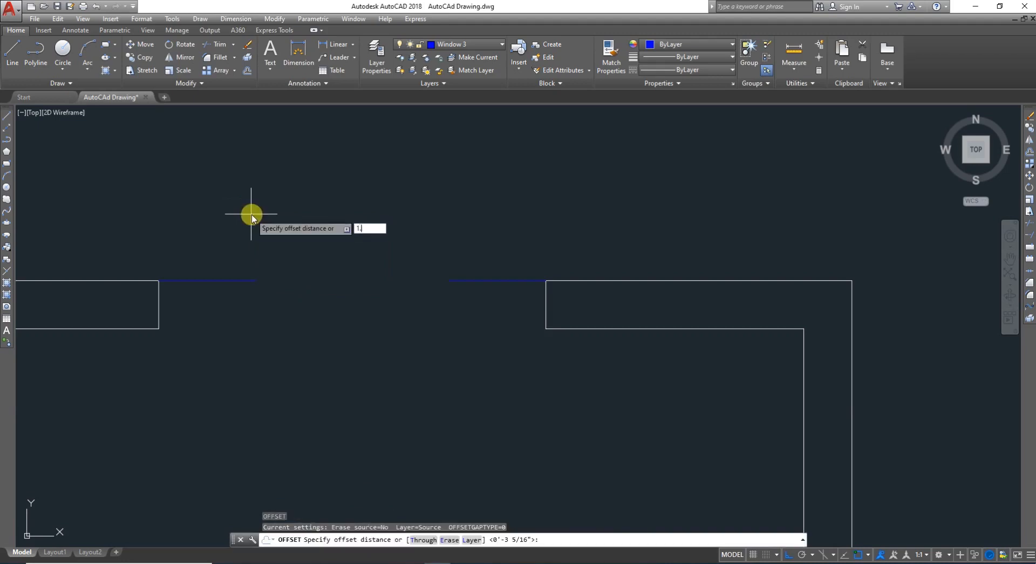
pyautogui.write('.5')
pyautogui.press('Return')
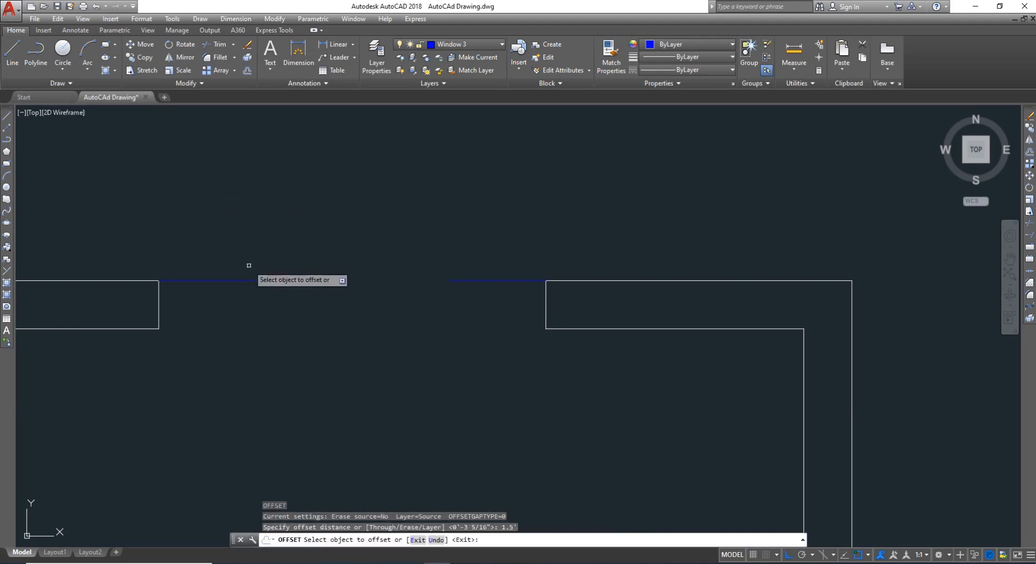
pyautogui.press('Escape')
# Draw a 1.5' vertical line upward from the free end of the west blue line
pyautogui.write('l')
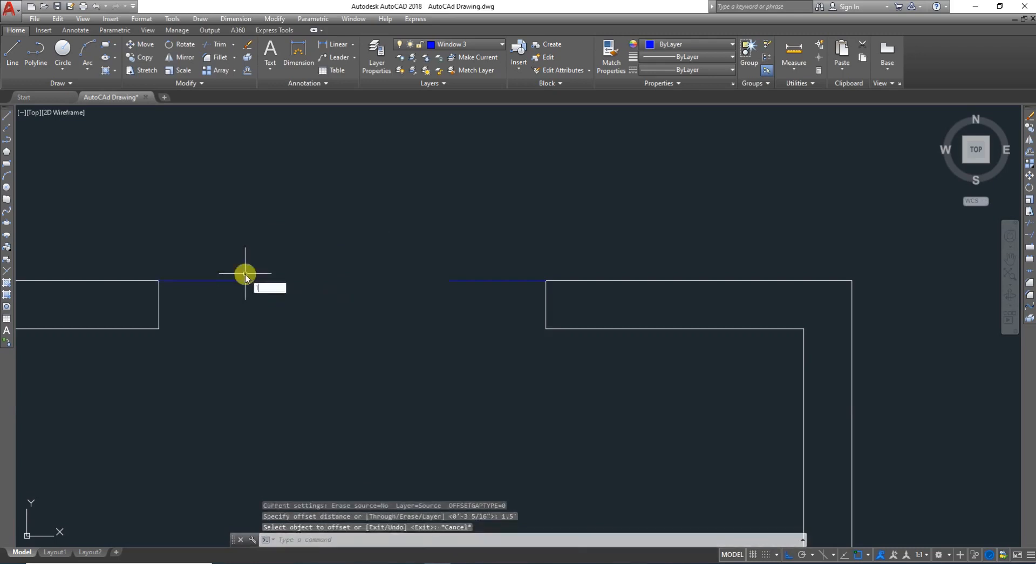
pyautogui.press('Return')
pyautogui.click(255, 280)
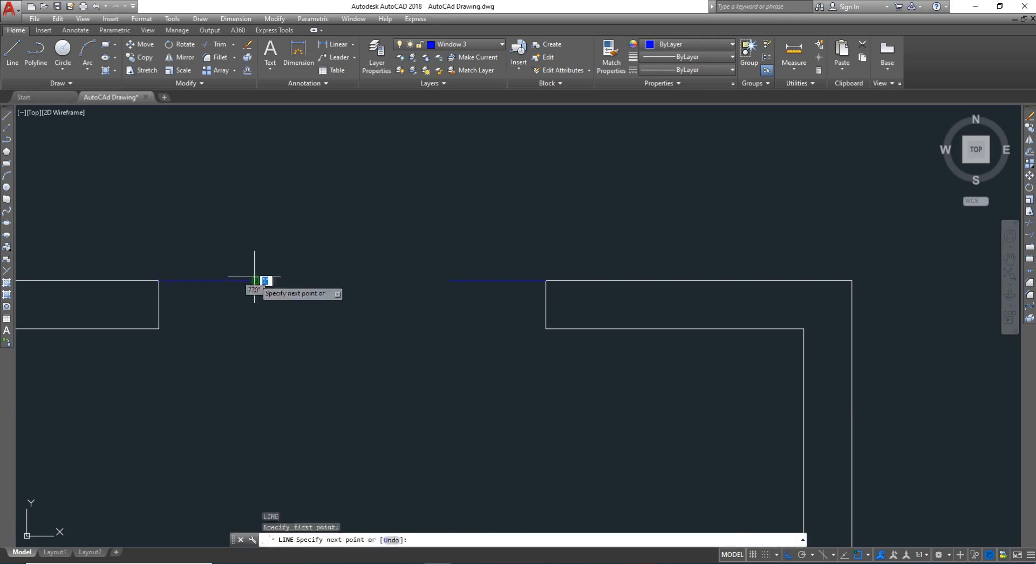
pyautogui.write('1')
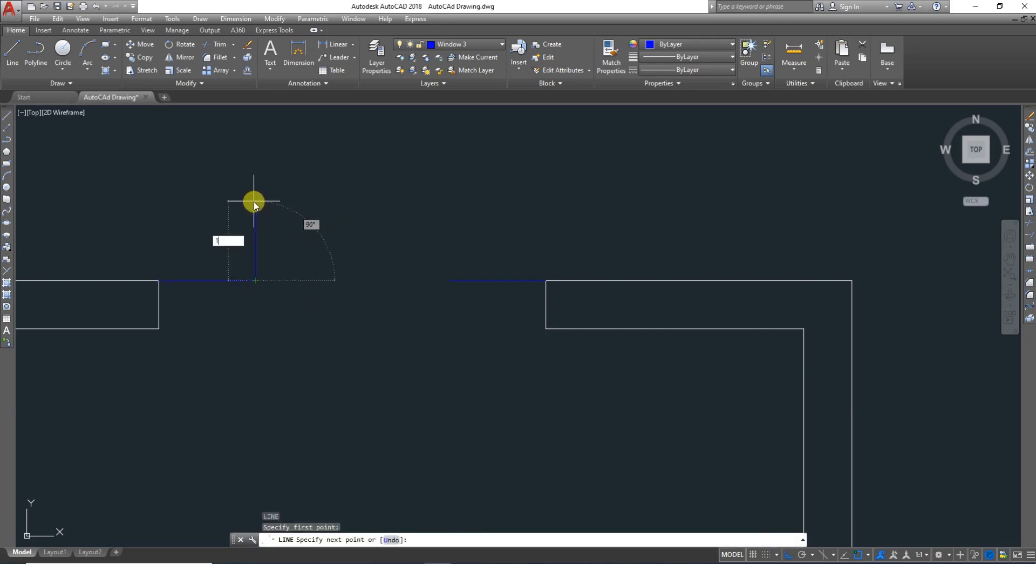
pyautogui.write('.5')
pyautogui.press('Return')
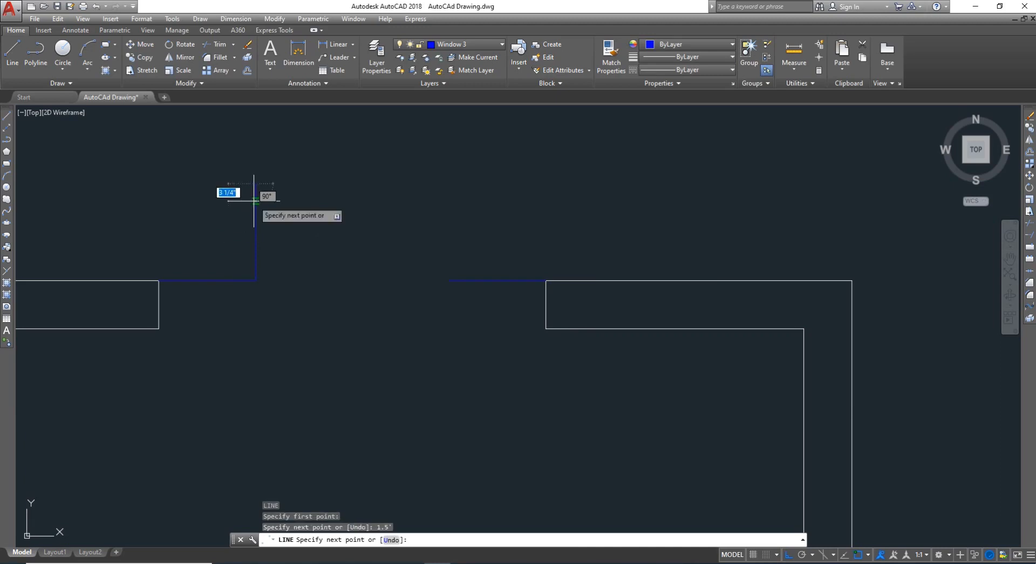
pyautogui.press('Return')
pyautogui.press('Return')
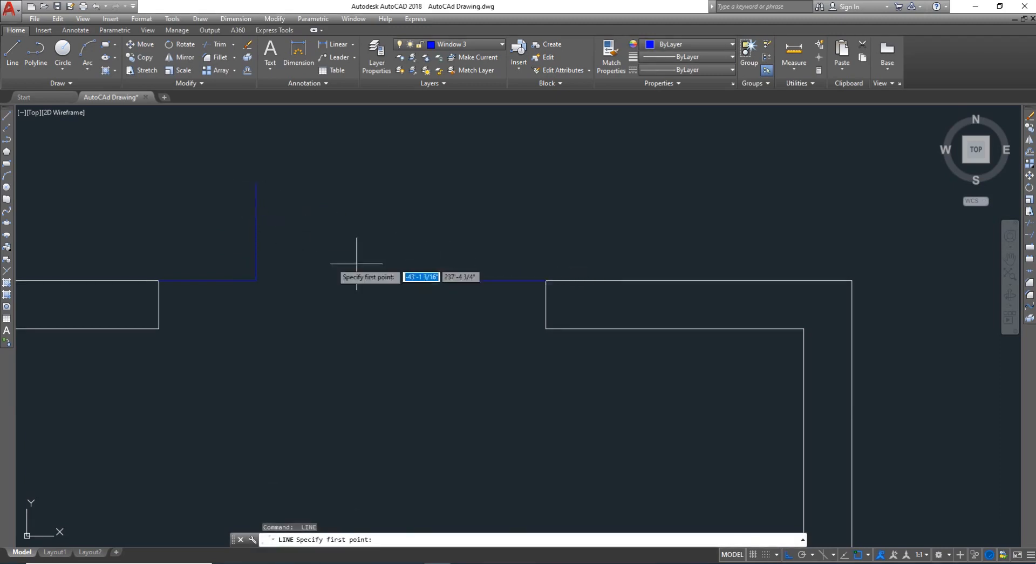
pyautogui.press('Escape')
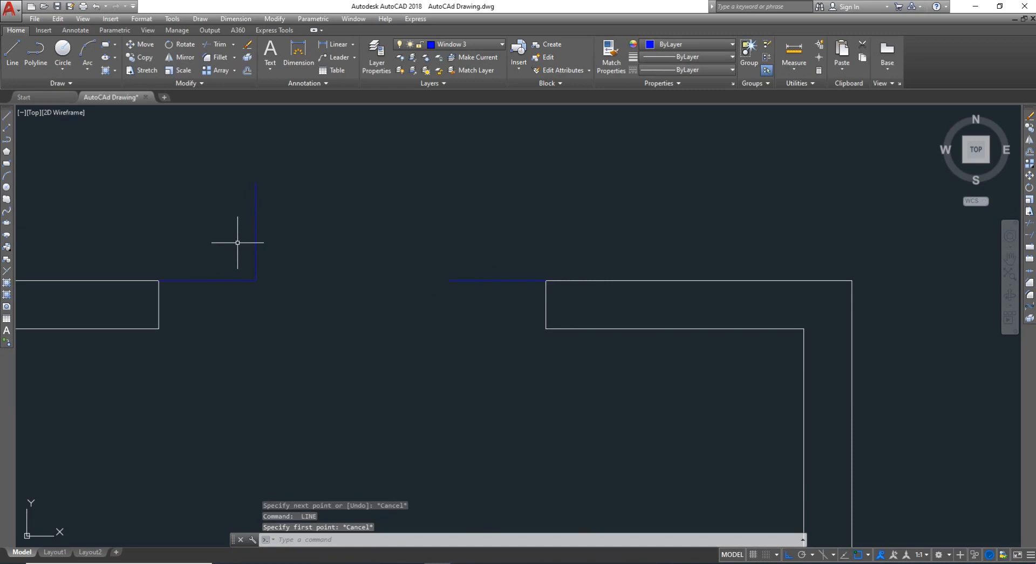
# Erase the 1.5' vertical line at the free end of the west blue line
pyautogui.write('e')
pyautogui.press('Return')
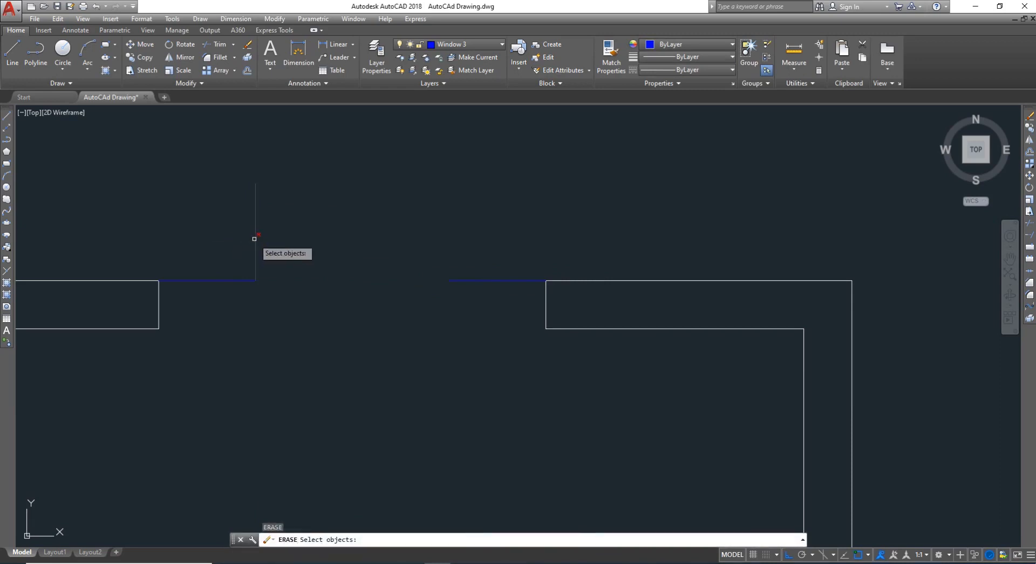
pyautogui.click(254, 238)
pyautogui.press('Escape')
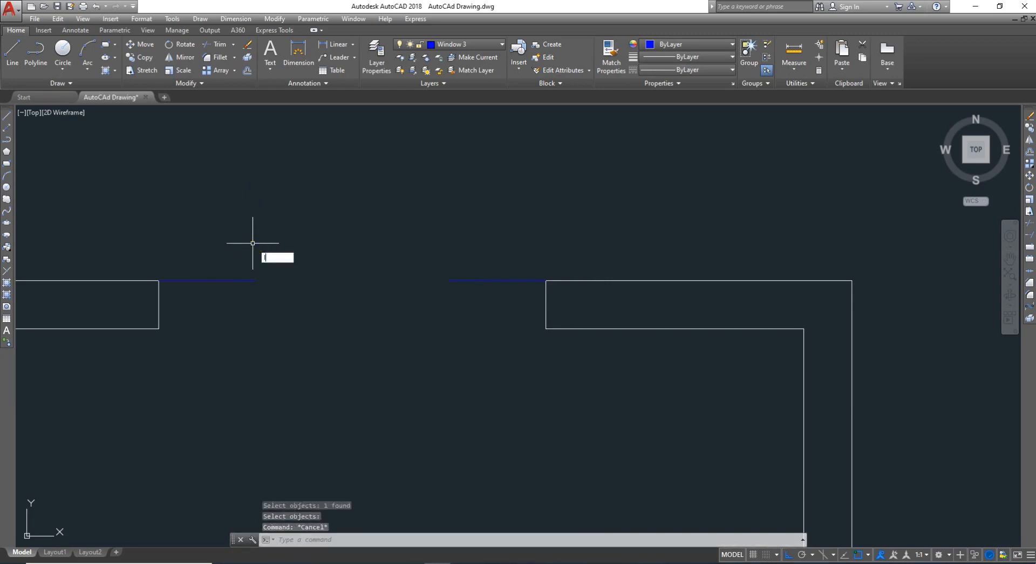
# Draw a 1' vertical line upward from the free end of the west blue line
pyautogui.write('l')
pyautogui.press('Return')
pyautogui.click(254, 281)
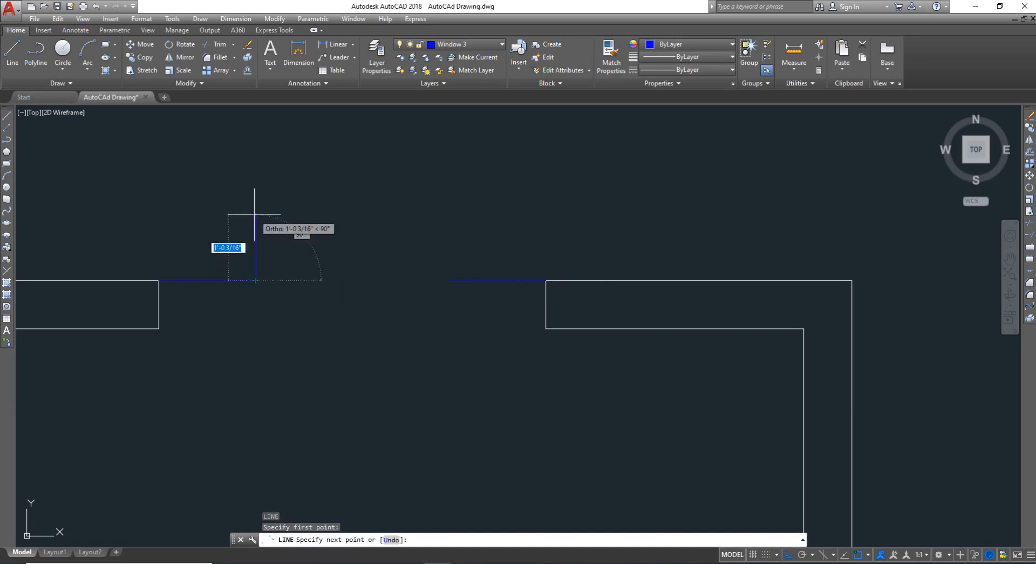
pyautogui.write("1'")
pyautogui.press('Return')
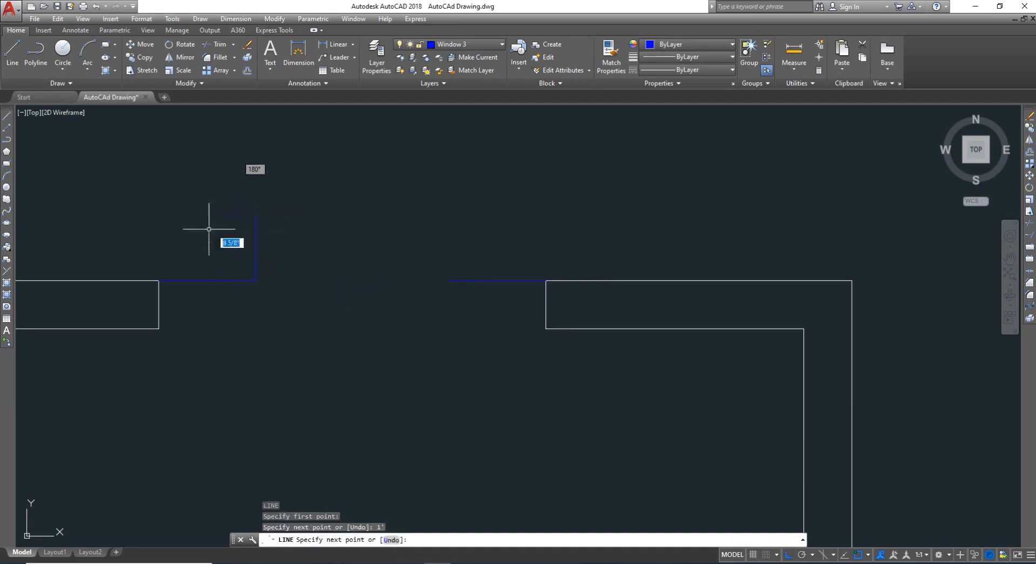
pyautogui.press('Return')
pyautogui.press('Return')
pyautogui.press('Return')
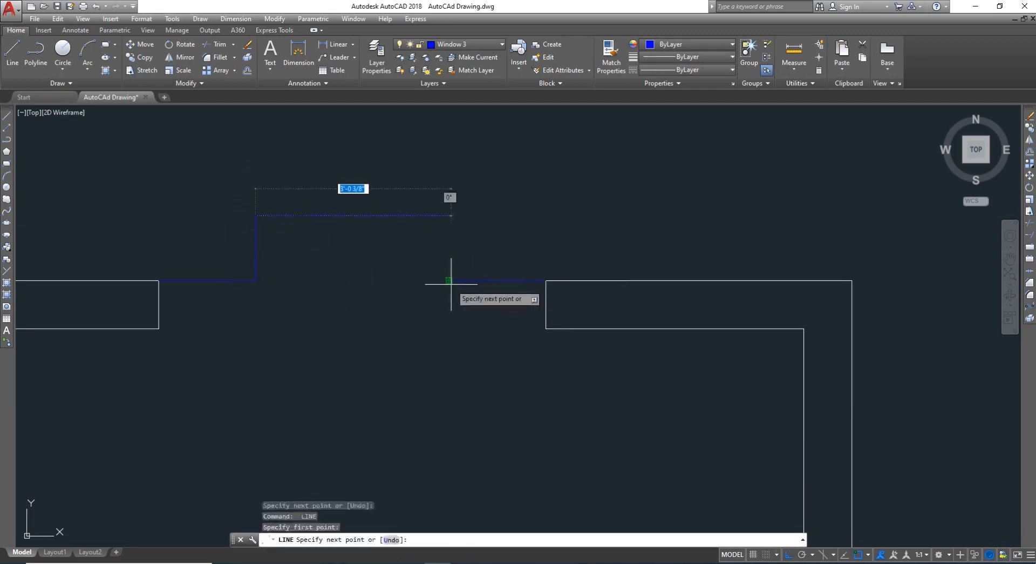
pyautogui.press('Escape')
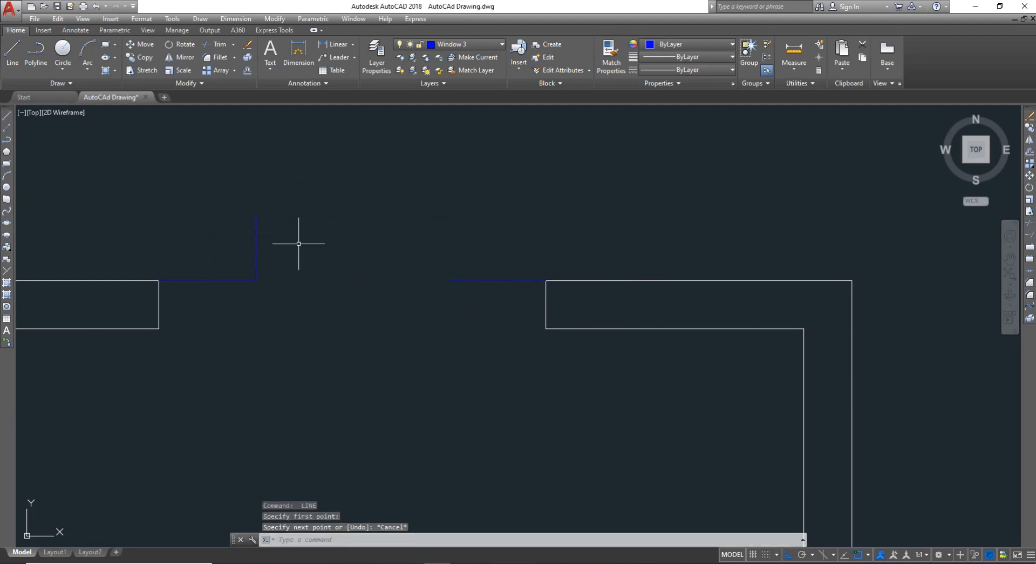
# Draw a 1' vertical line upward from the free end of the east blue line
pyautogui.press('Return')
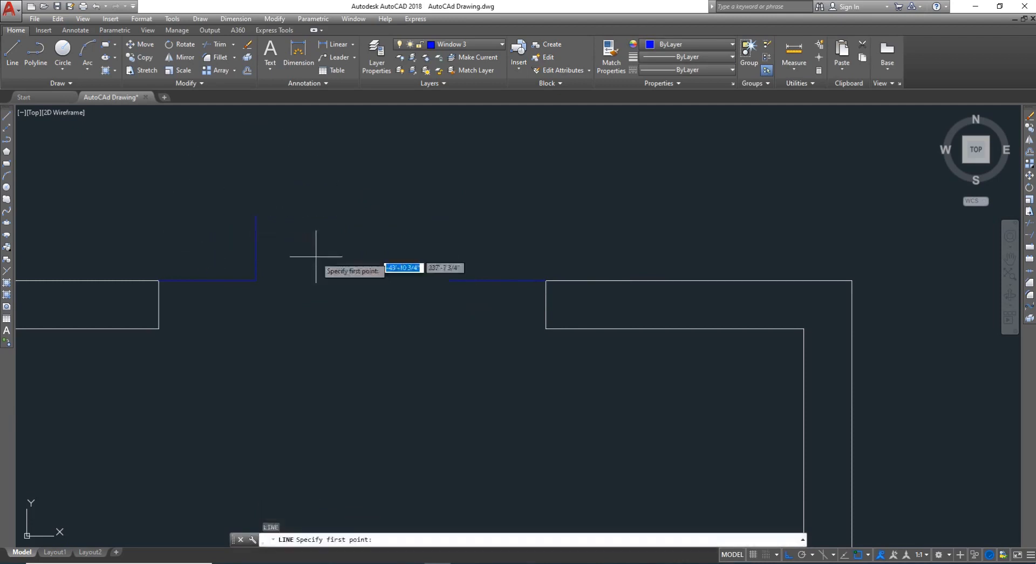
pyautogui.click(449, 281)
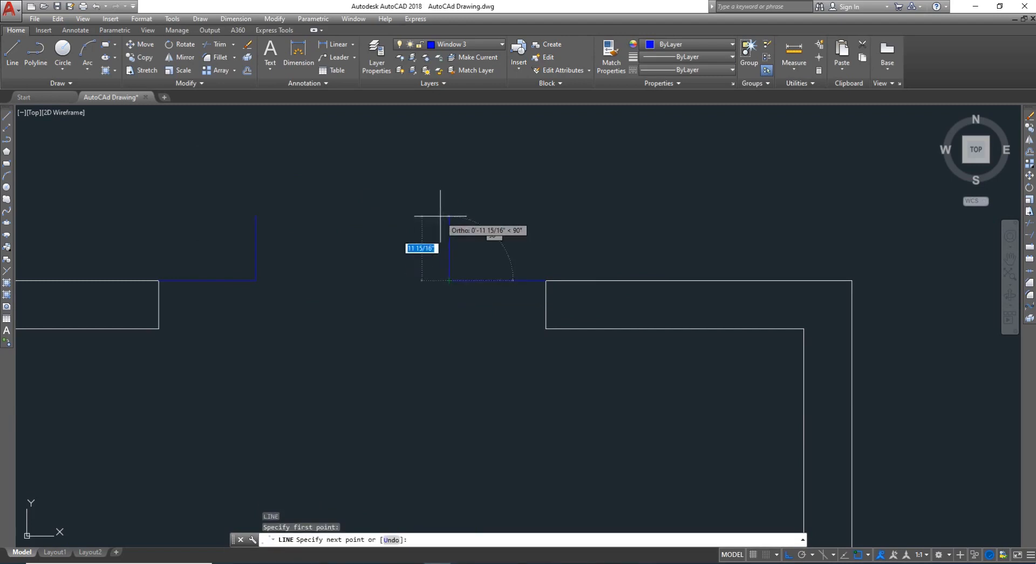
pyautogui.write("1'")
pyautogui.press('Return')
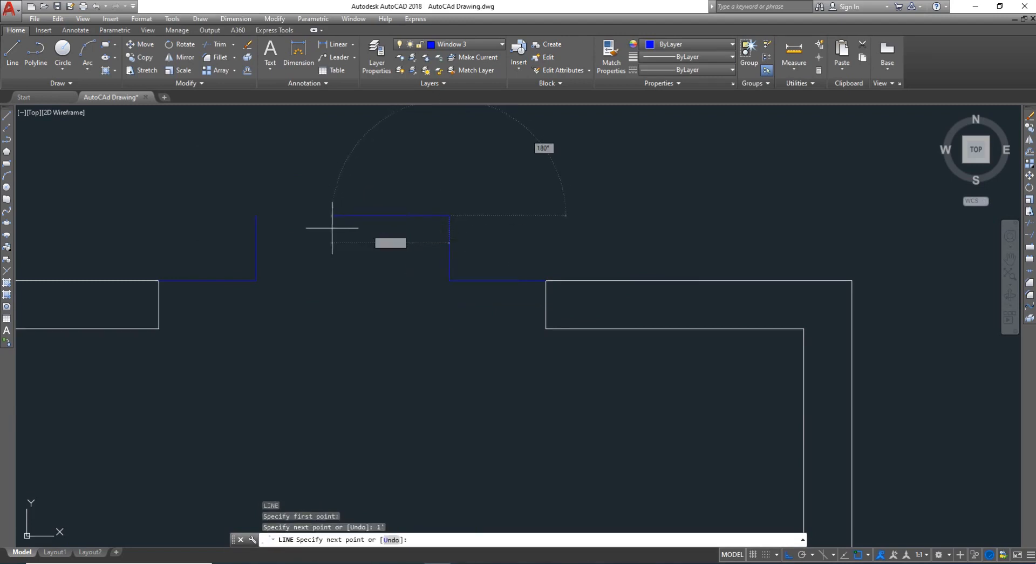
pyautogui.press('Escape')
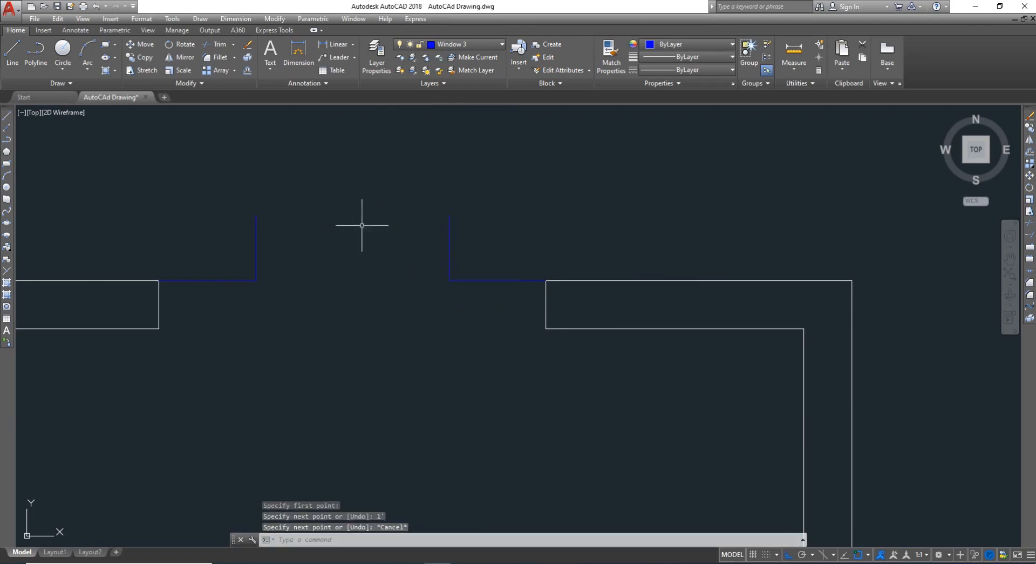
# Close the east triangle with a diagonal from the top of its vertical line to the east jamb's outer corner
pyautogui.rightClick(429, 201)
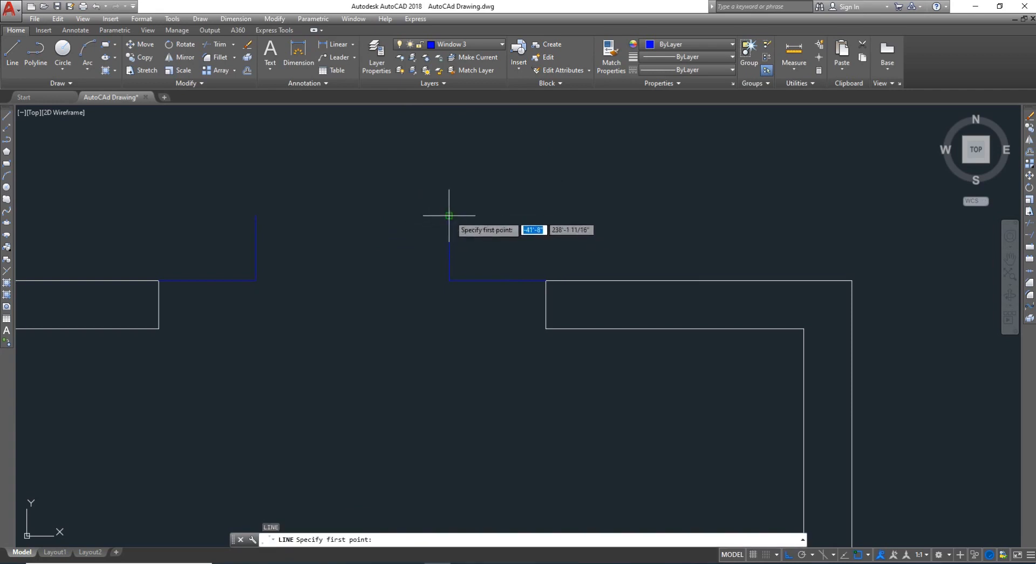
pyautogui.click(449, 215)
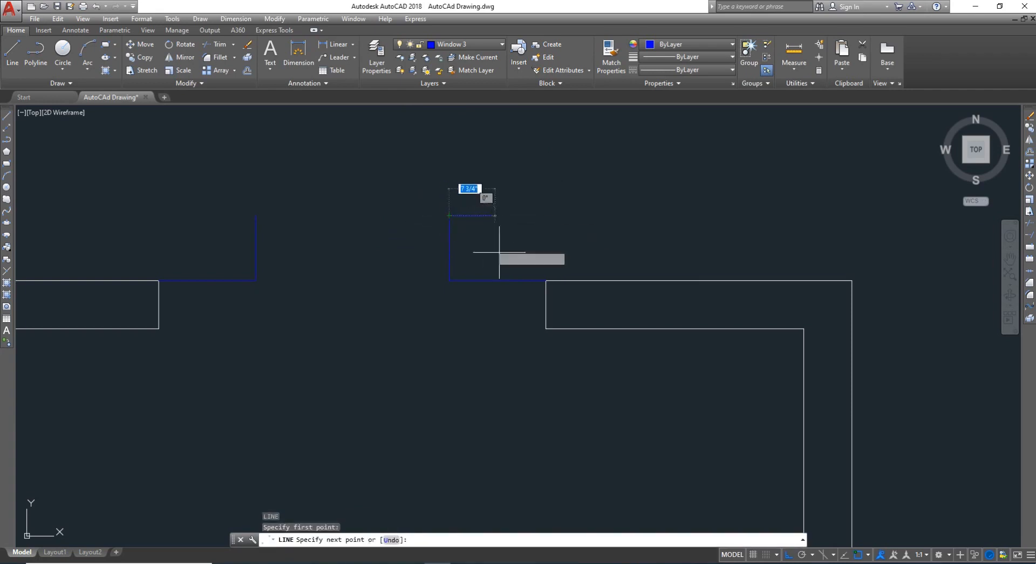
pyautogui.click(546, 280)
pyautogui.rightClick(280, 275)
# Close the west triangle with a diagonal from the top of its vertical line to the west jamb's outer corner, ending Line
pyautogui.rightClick(241, 233)
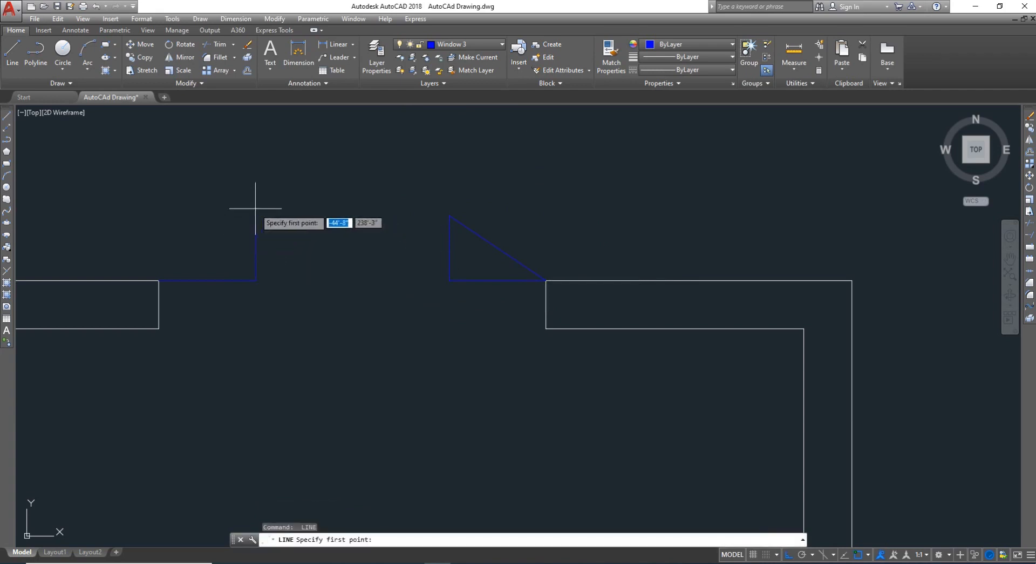
pyautogui.click(256, 215)
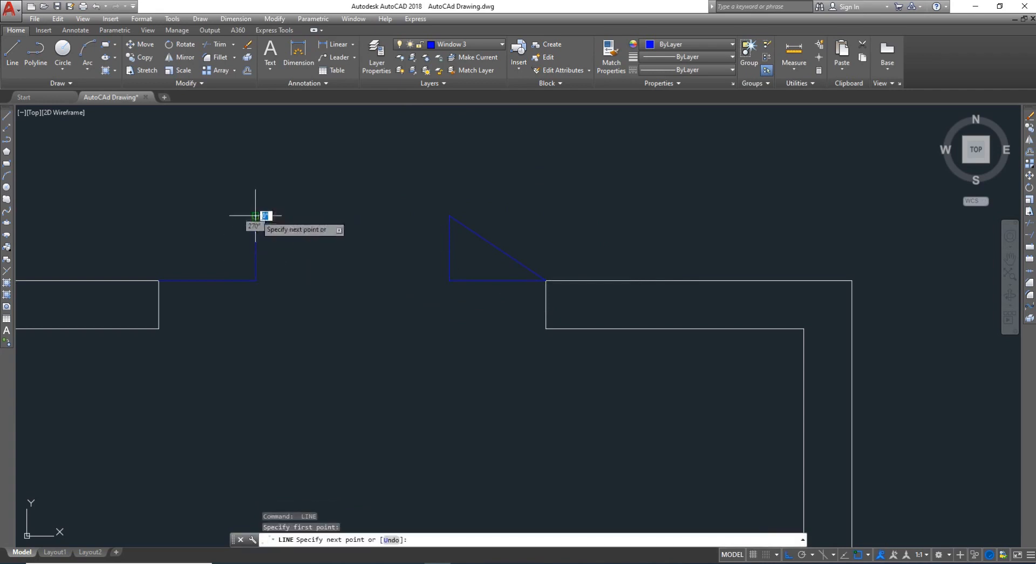
pyautogui.click(159, 280)
pyautogui.rightClick(227, 313)
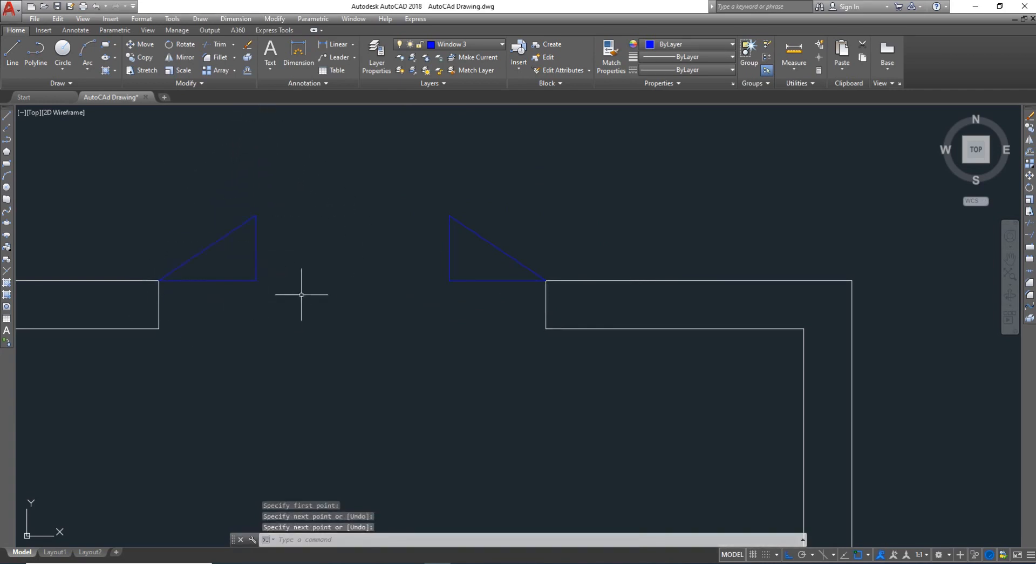
pyautogui.press('Escape')
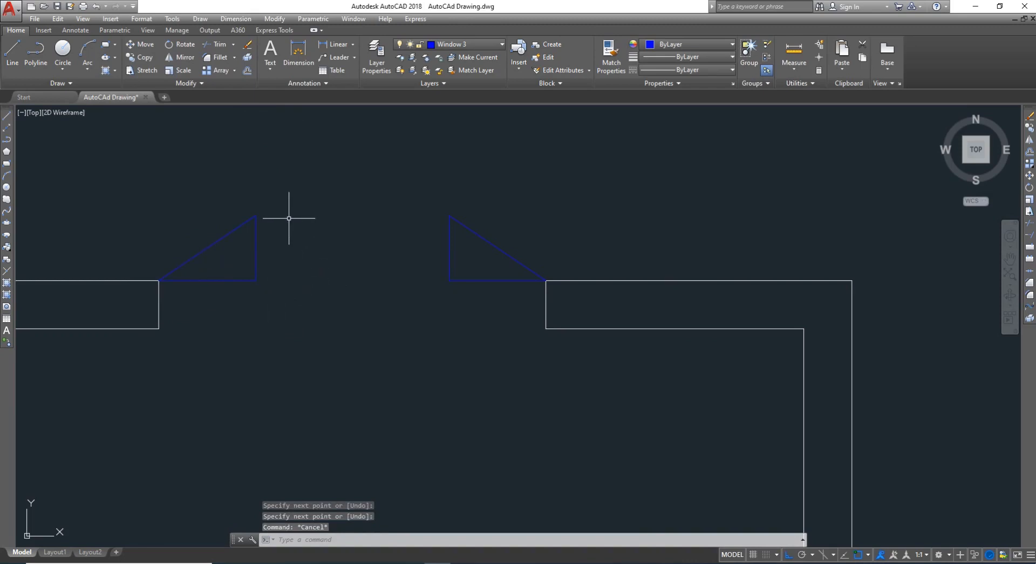
# Draw a horizontal line joining the tops of the two blue vertical lines, ending Line
pyautogui.press('Return')
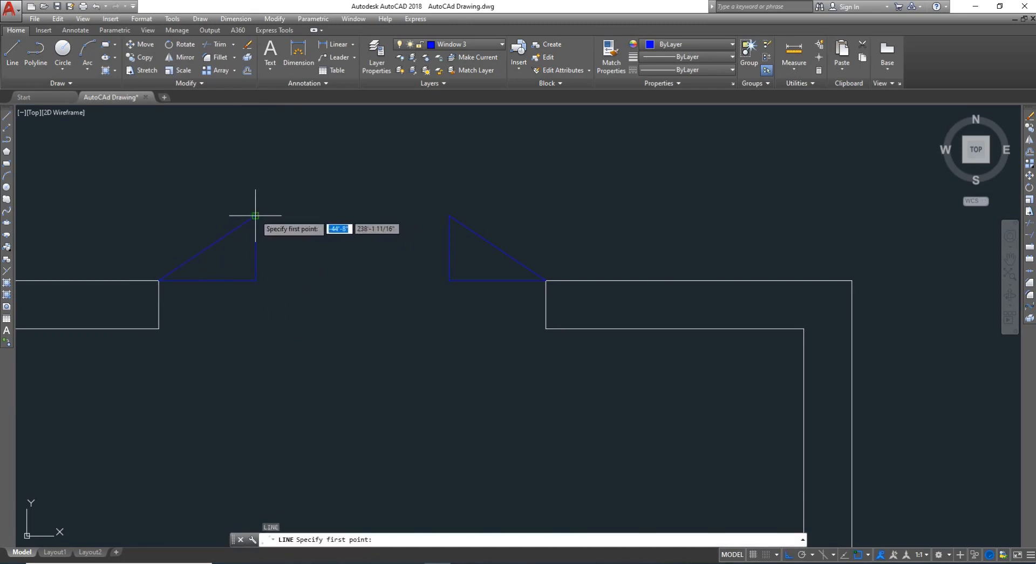
pyautogui.click(255, 215)
pyautogui.click(449, 215)
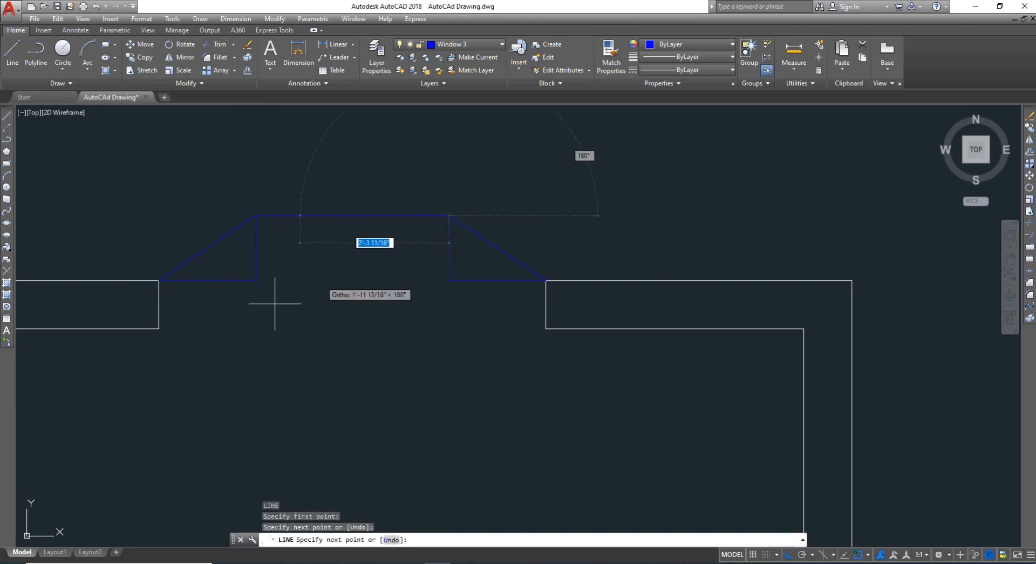
pyautogui.press('Escape')
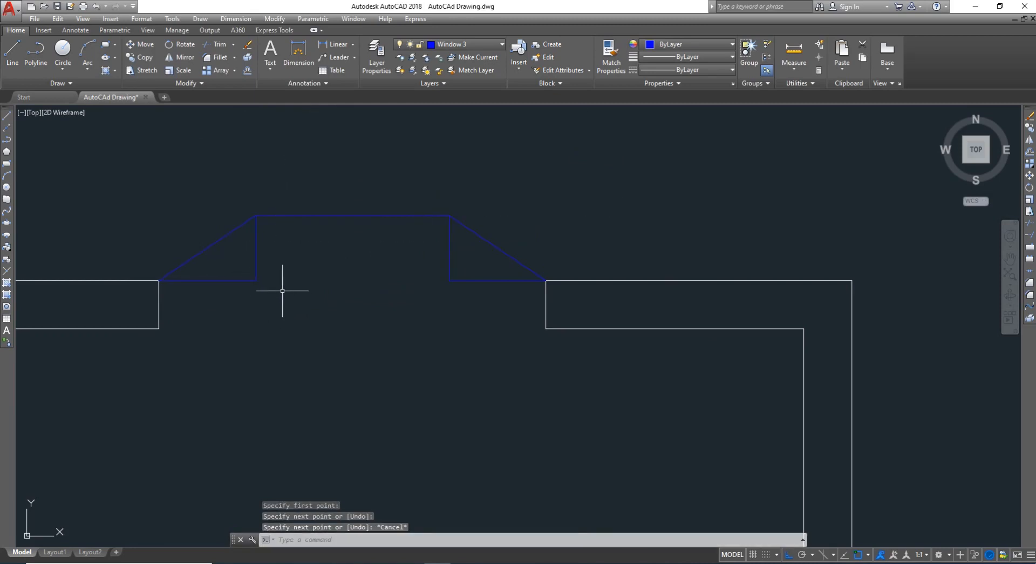
# Erase the vertical and base lines of both blue triangles, leaving the diagonals and the horizontal line
pyautogui.write('e')
pyautogui.press('Return')
pyautogui.click(301, 317)
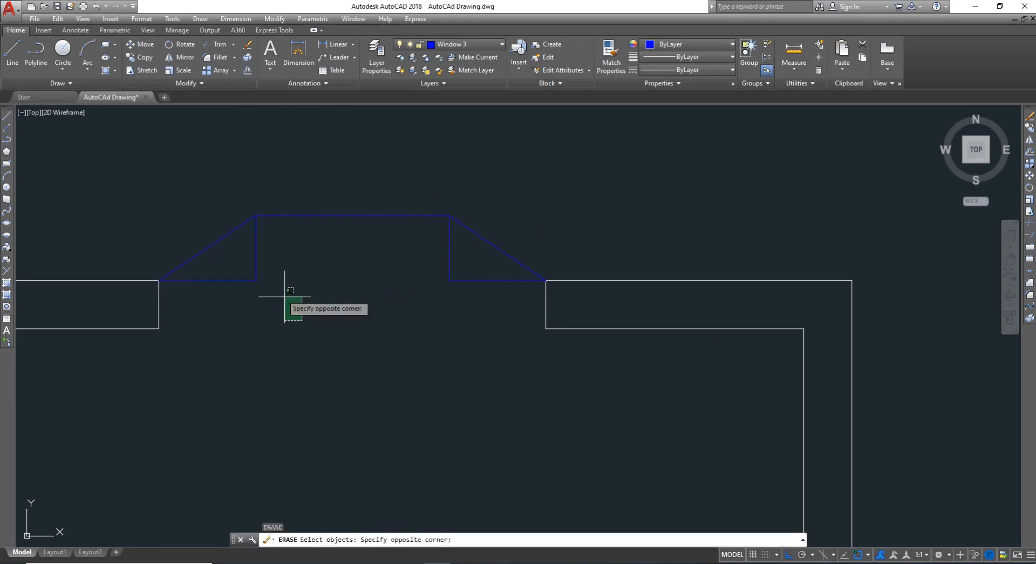
pyautogui.click(249, 265)
pyautogui.click(512, 322)
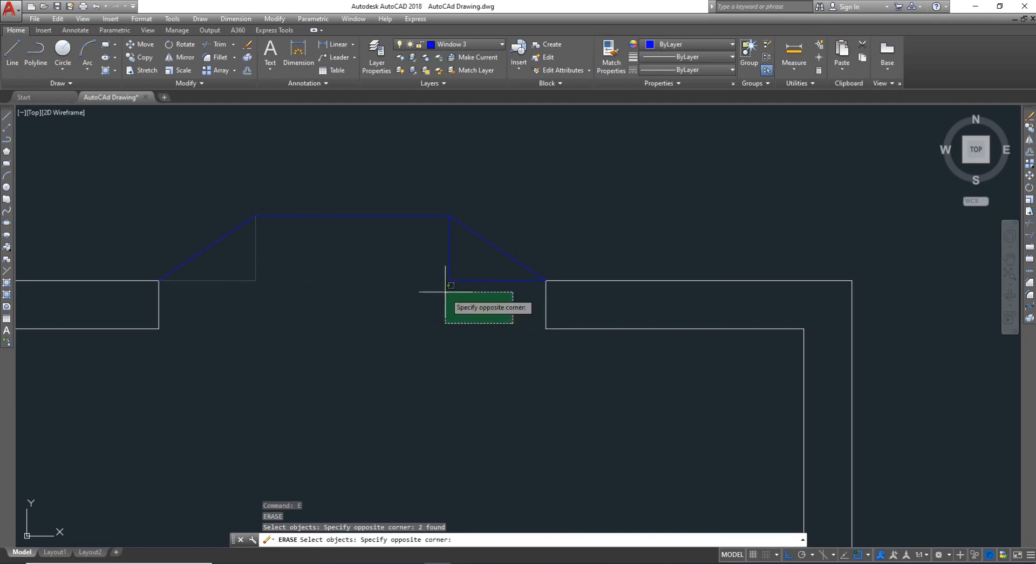
pyautogui.click(429, 262)
pyautogui.press('Return')
# Offset the blue horizontal line 9" inward, toward the room
pyautogui.scroll(-4, 356, 273)
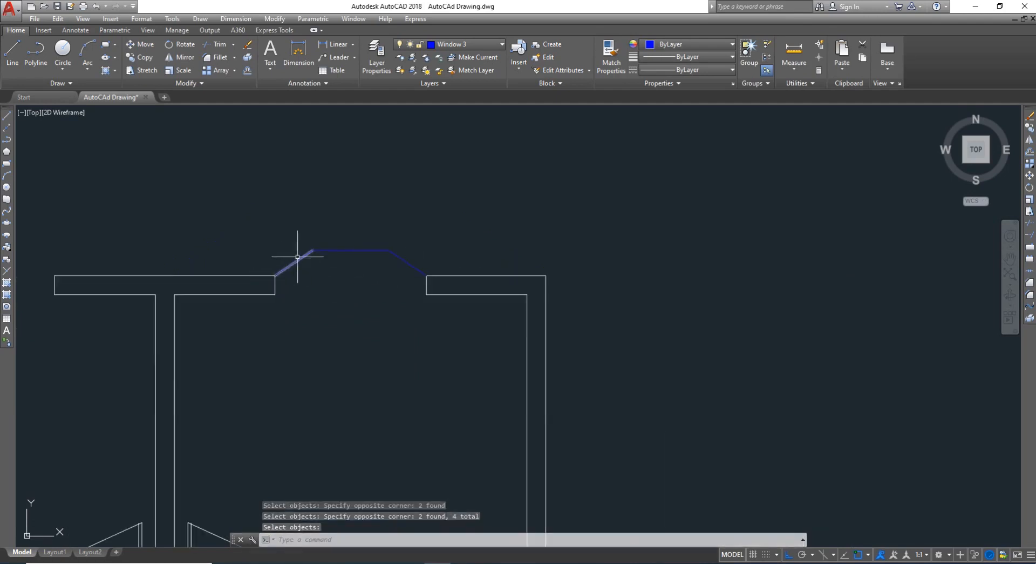
pyautogui.scroll(2, 397, 272)
pyautogui.press('Escape')
pyautogui.write('o')
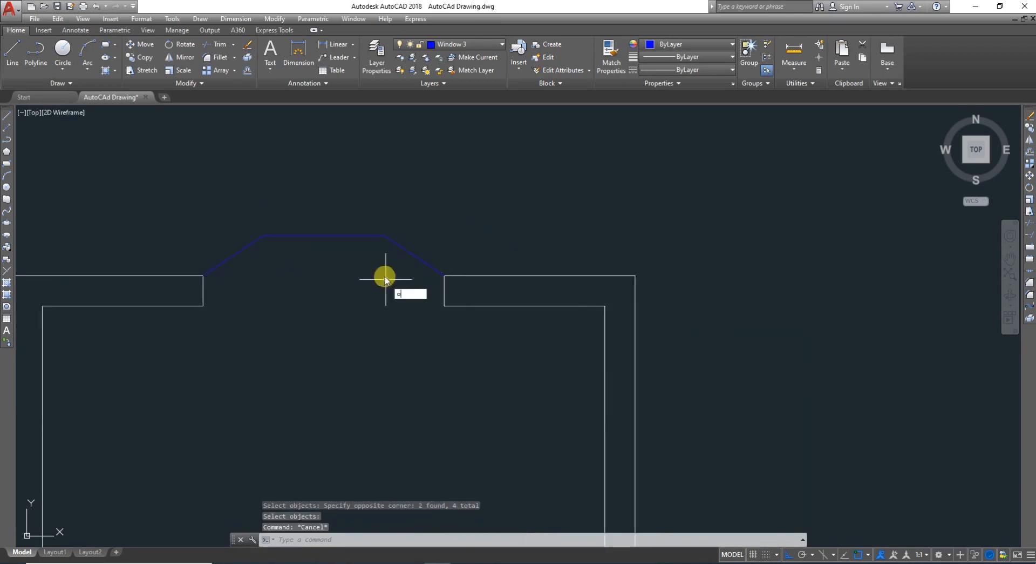
pyautogui.press('Return')
pyautogui.write('9')
pyautogui.press('Return')
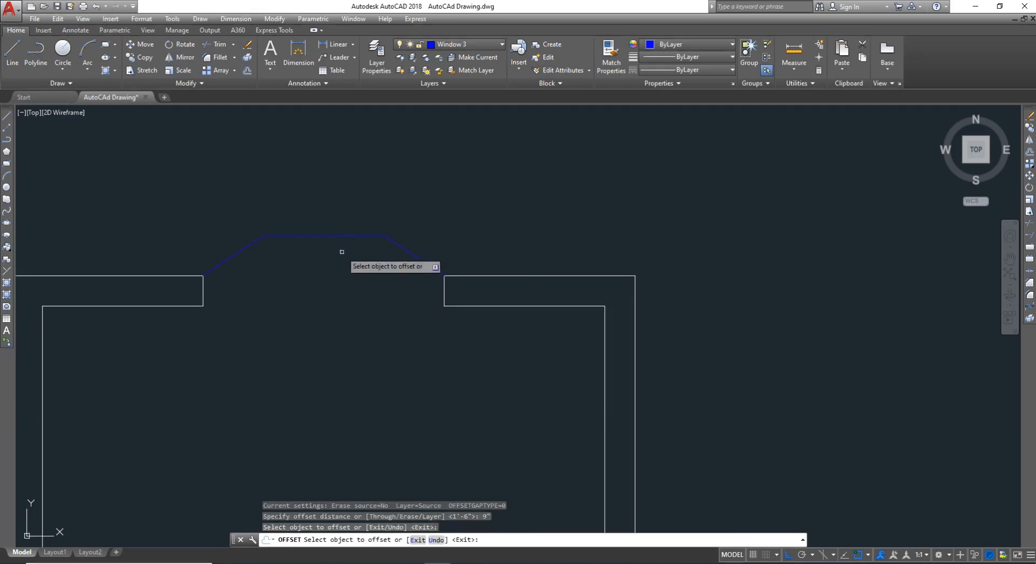
pyautogui.click(351, 237)
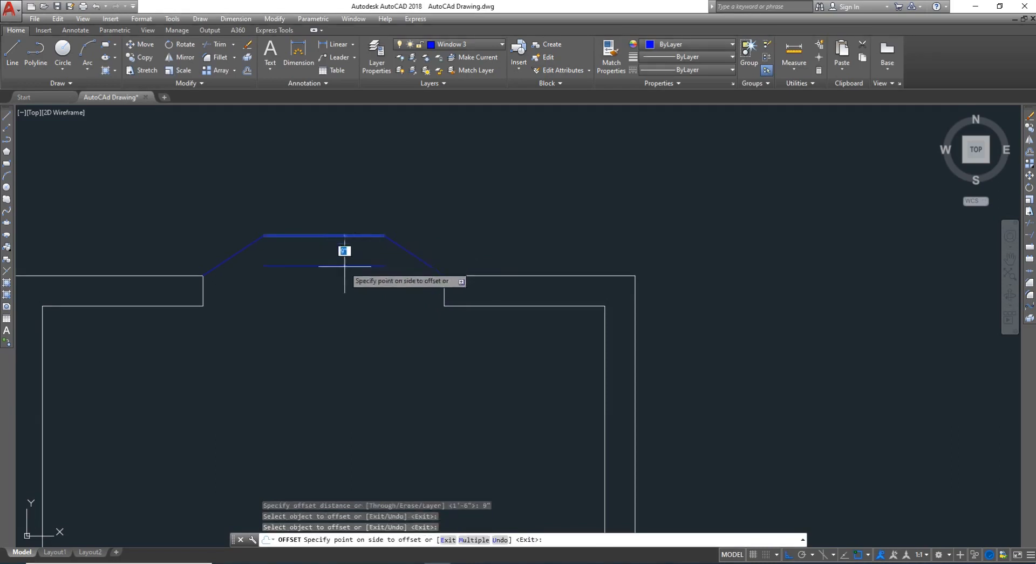
pyautogui.click(345, 252)
# Offset the east and west blue diagonals 9" inward, ending Offset
pyautogui.click(408, 255)
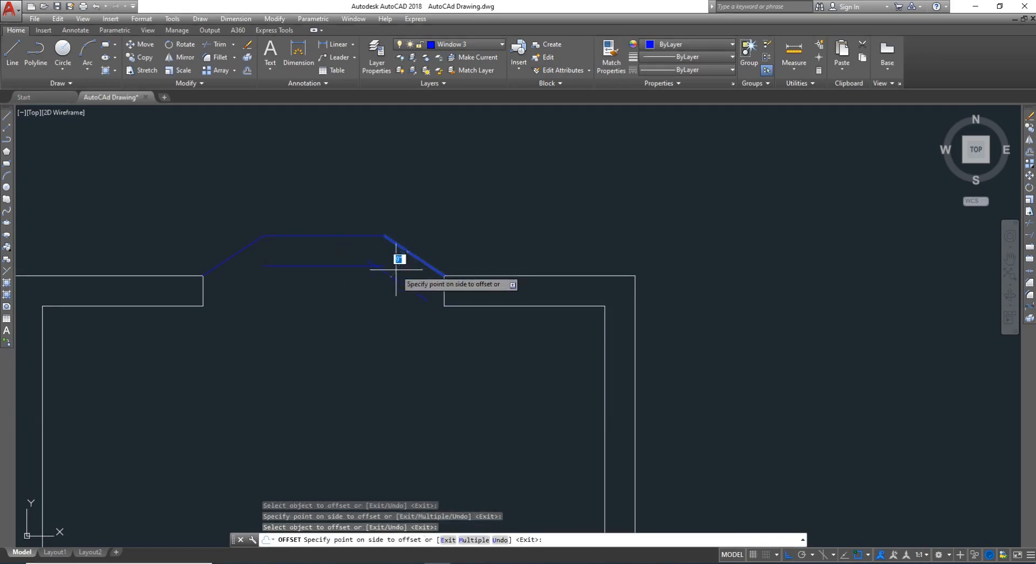
pyautogui.click(397, 260)
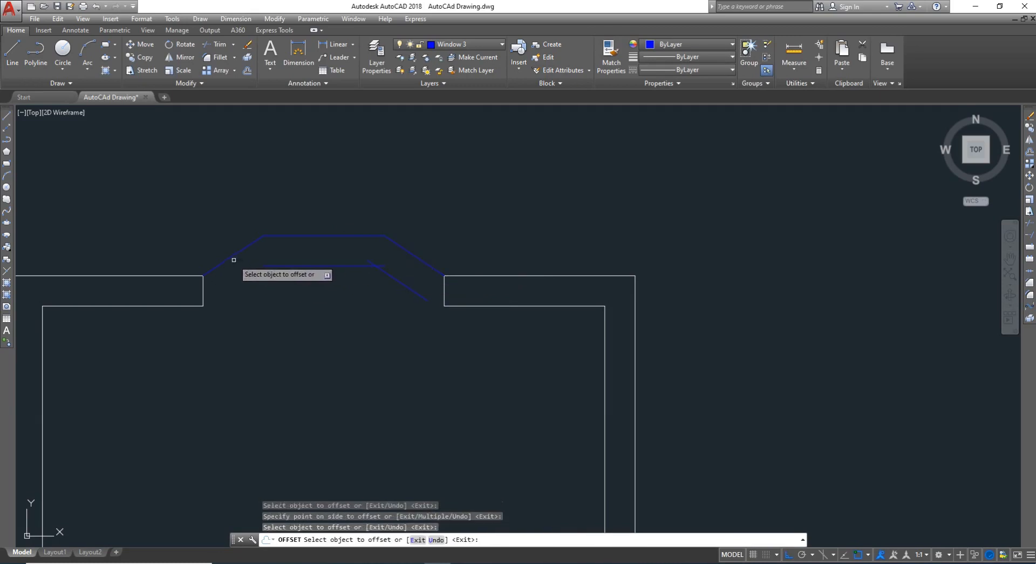
pyautogui.click(231, 257)
pyautogui.click(270, 291)
pyautogui.scroll(2, 284, 272)
pyautogui.scroll(2, 301, 258)
pyautogui.press('Escape')
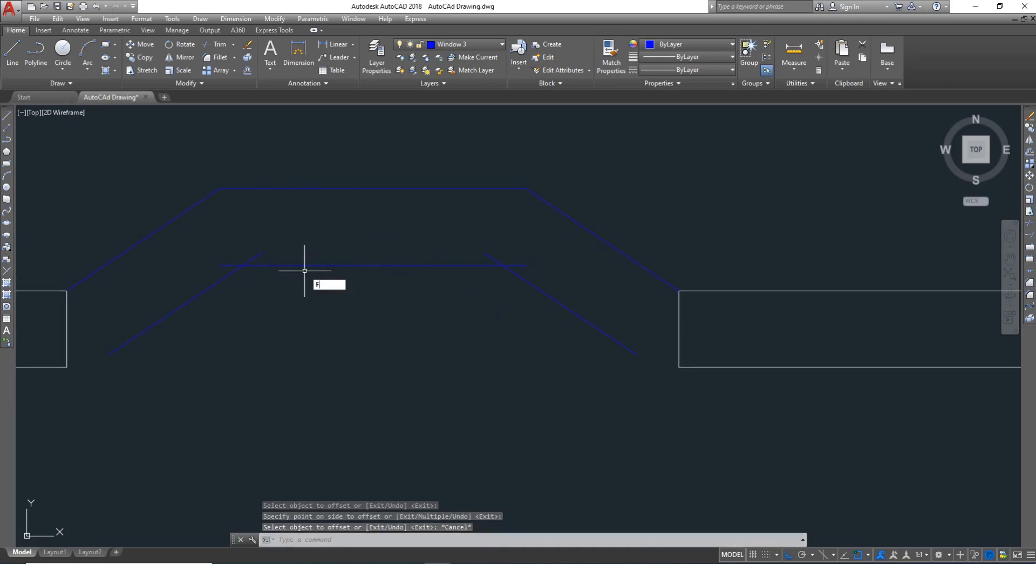
pyautogui.press('Return')
pyautogui.write('r')
pyautogui.press('Return')
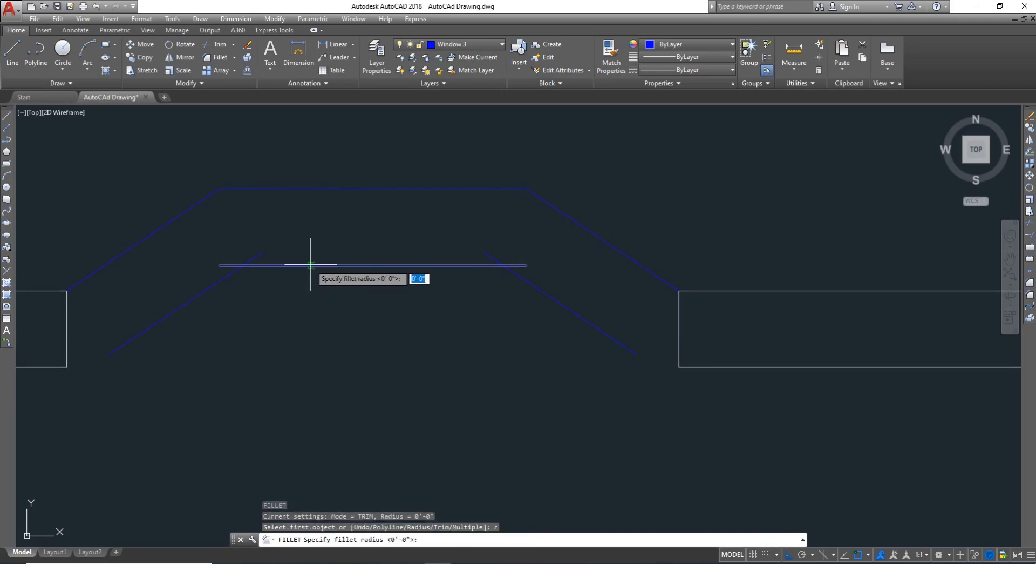
pyautogui.write('o')
pyautogui.press('Return')
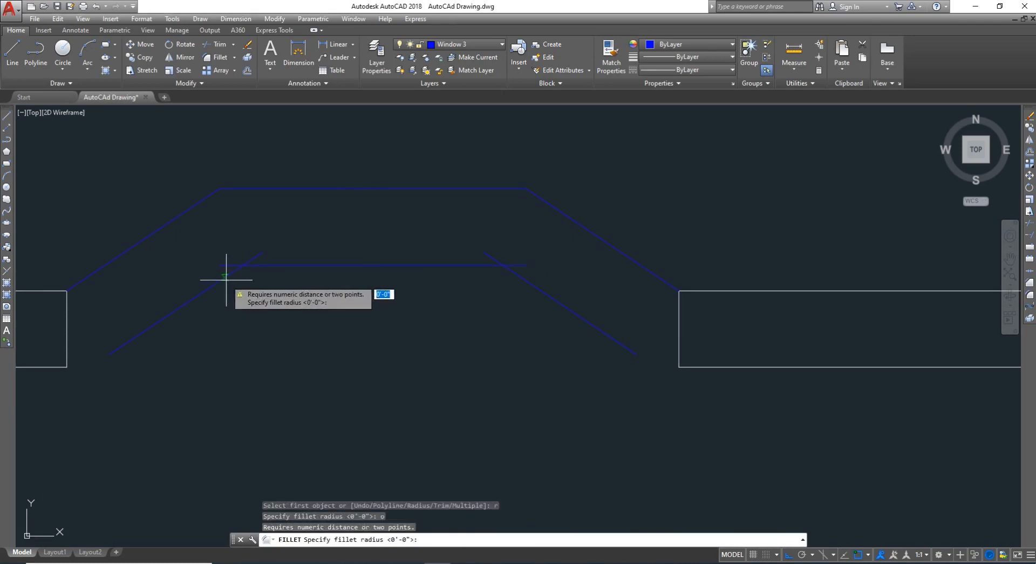
pyautogui.press('Escape')
pyautogui.press('Escape')
pyautogui.press('Escape')
# Fillet the inner west diagonal and the inner horizontal line with radius 0 to form a sharp corner
pyautogui.write('f')
pyautogui.press('Return')
pyautogui.write('r')
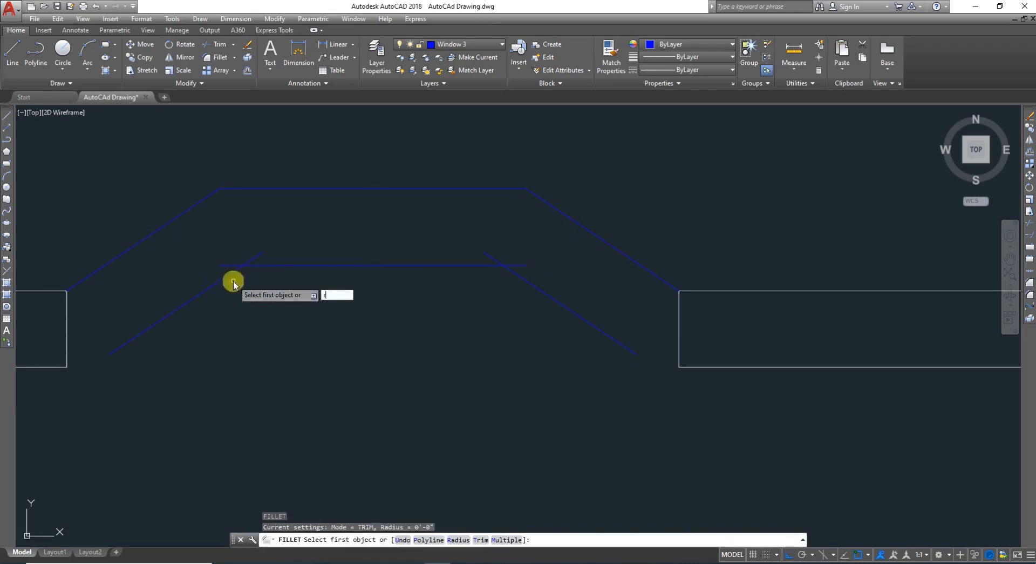
pyautogui.press('Return')
pyautogui.write('0')
pyautogui.press('Return')
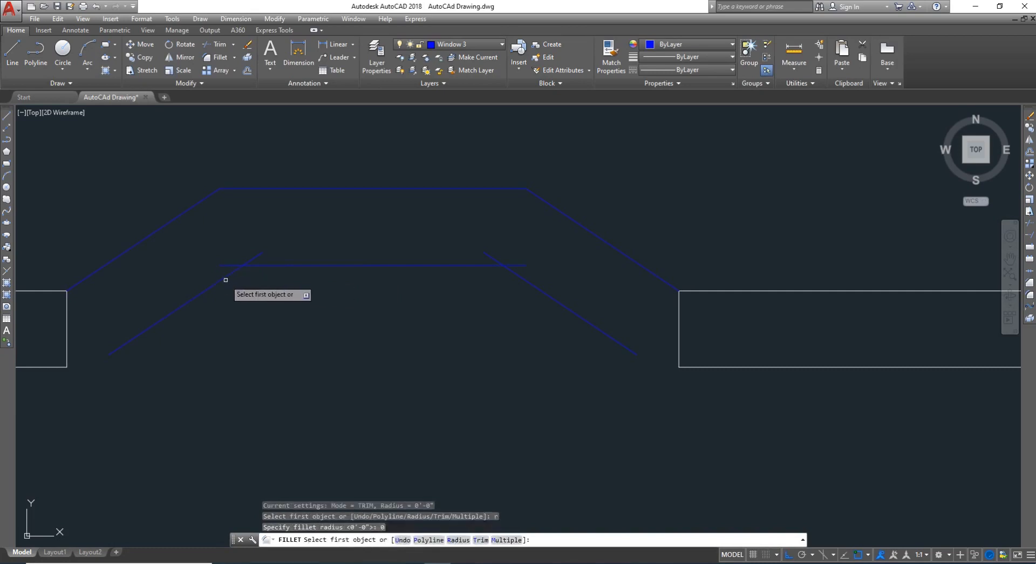
pyautogui.click(226, 280)
pyautogui.click(227, 279)
pyautogui.click(263, 266)
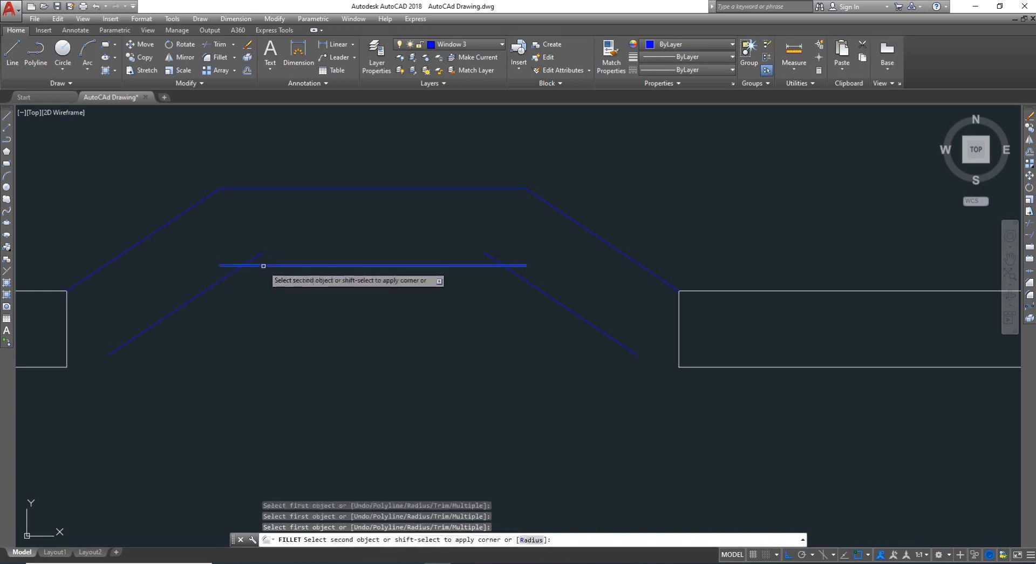
pyautogui.click(222, 279)
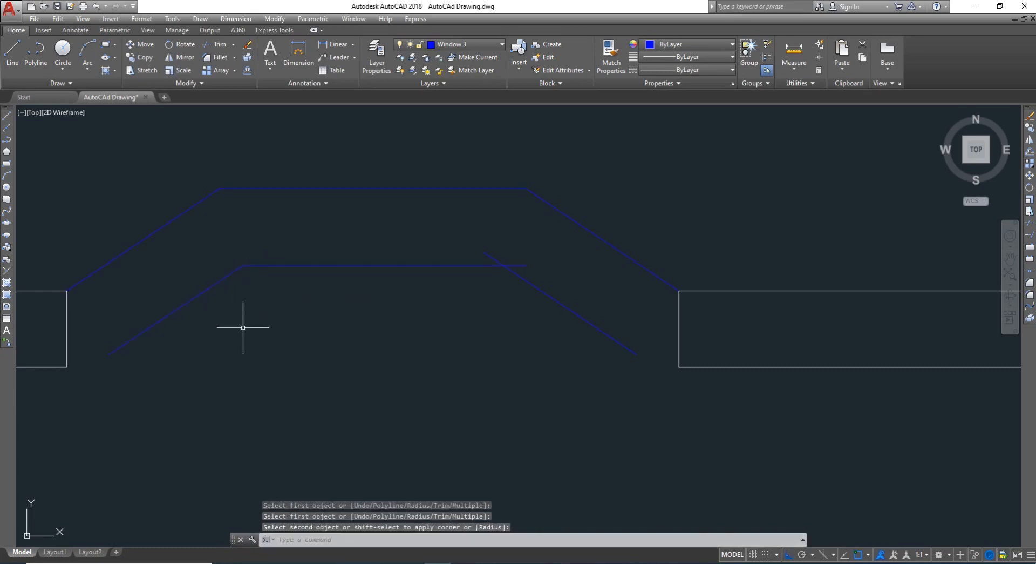
# Fillet the inner east diagonal and the inner horizontal line into a sharp corner, ending Fillet
pyautogui.press('Return')
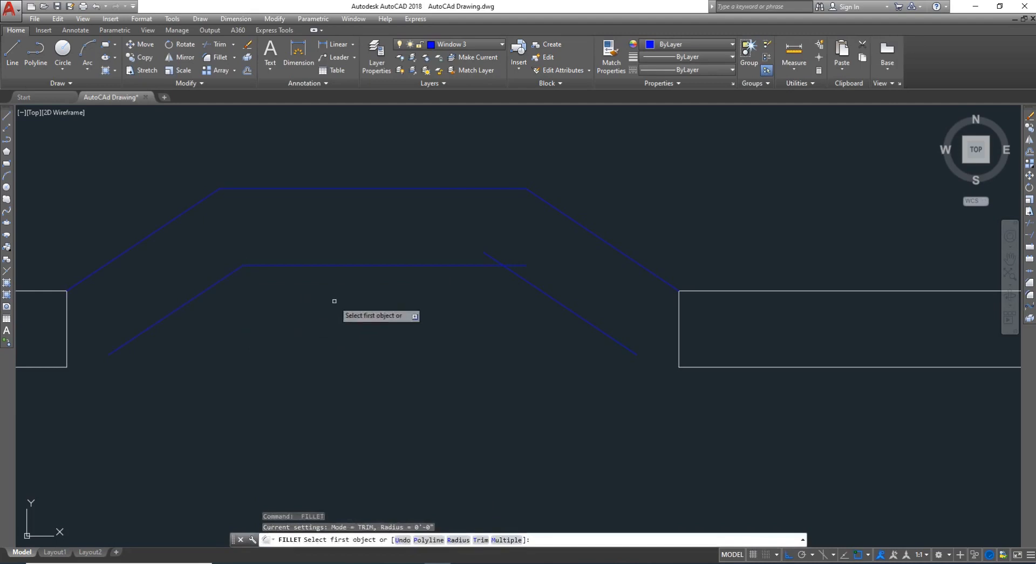
pyautogui.click(470, 267)
pyautogui.click(523, 280)
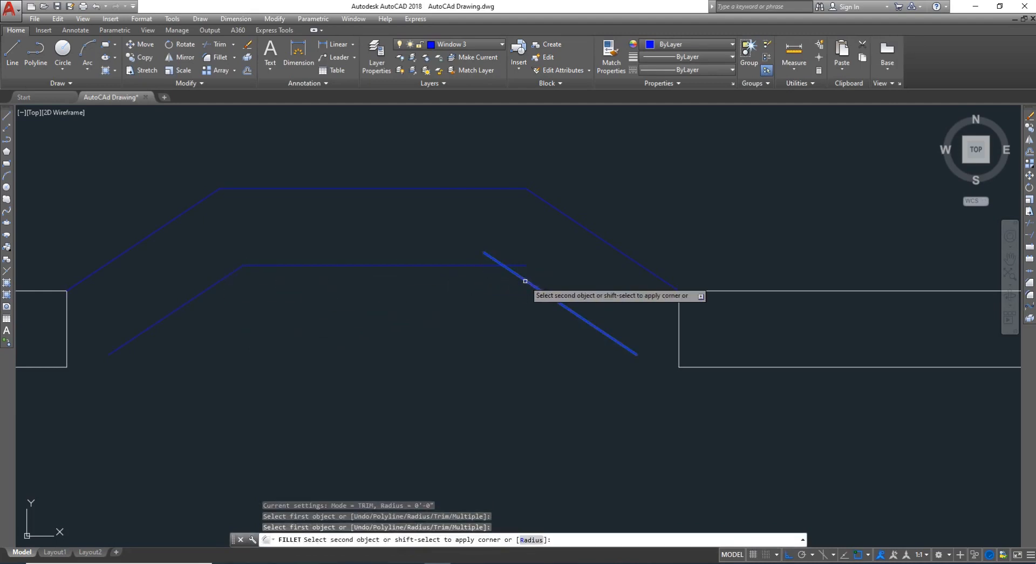
pyautogui.click(479, 267)
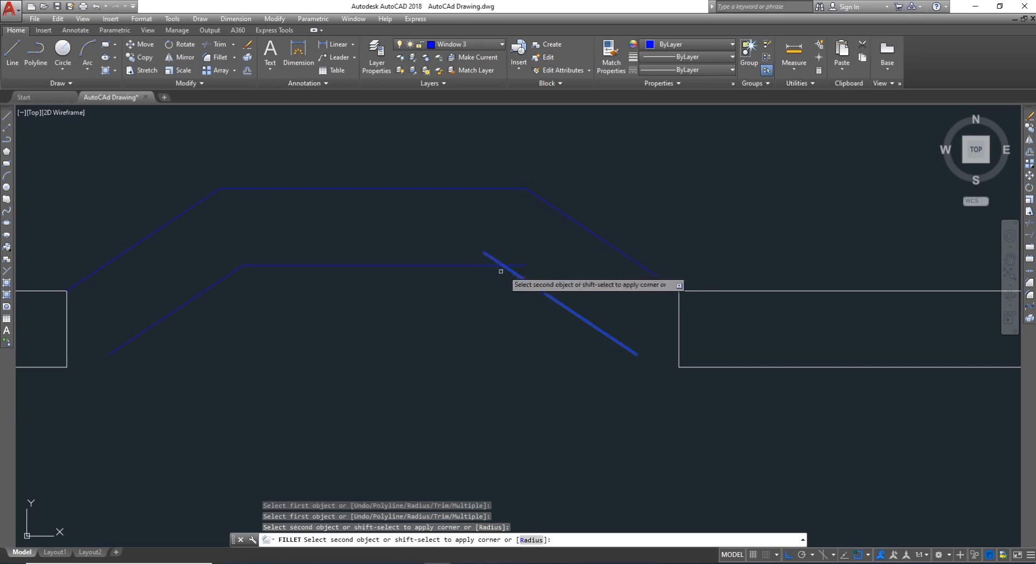
pyautogui.click(466, 266)
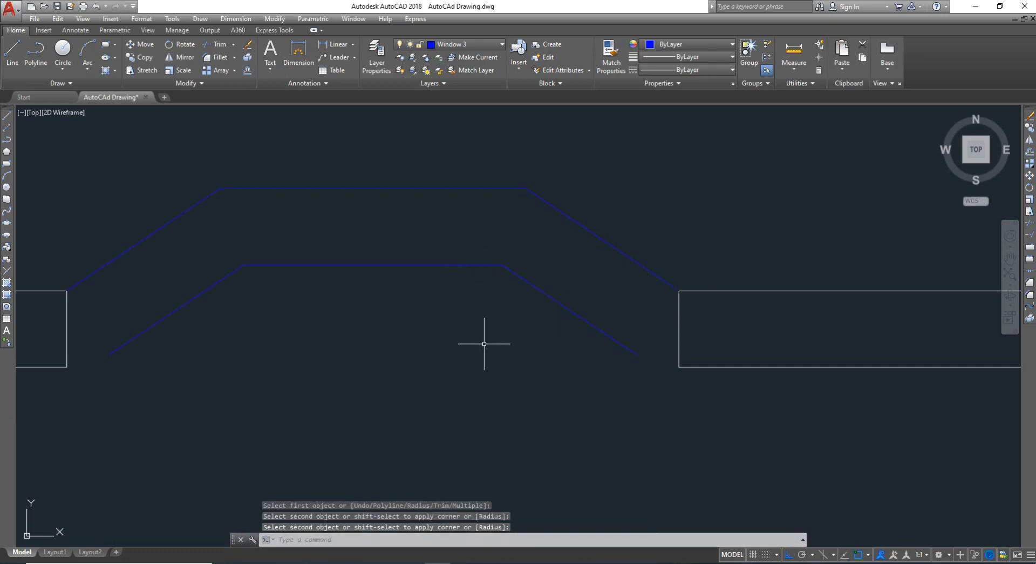
pyautogui.press('Escape')
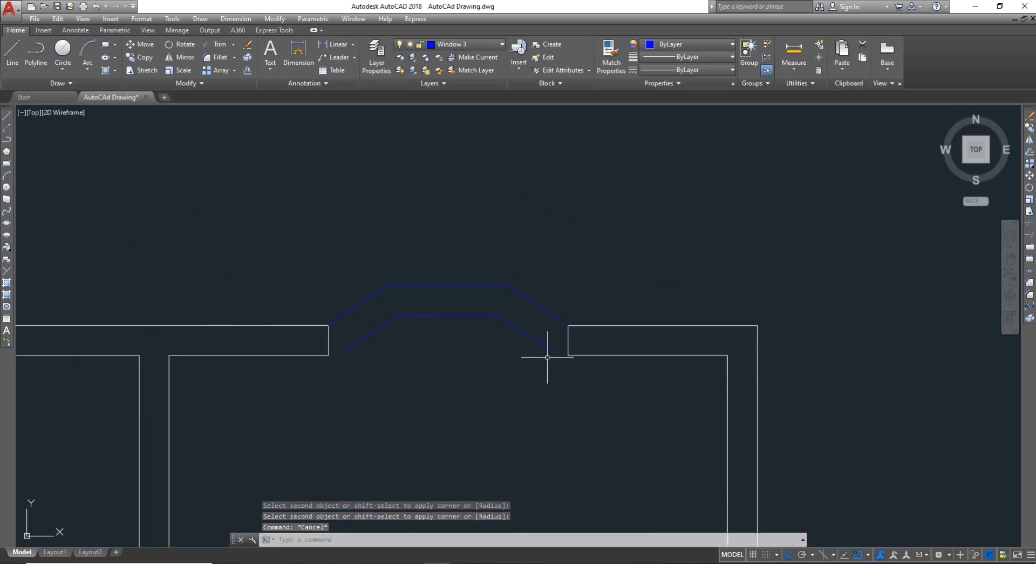
# Try to extend the inner east diagonal toward the east wall opening, using all objects as boundaries
pyautogui.scroll(2, 556, 356)
pyautogui.scroll(4, 589, 371)
pyautogui.write('ex')
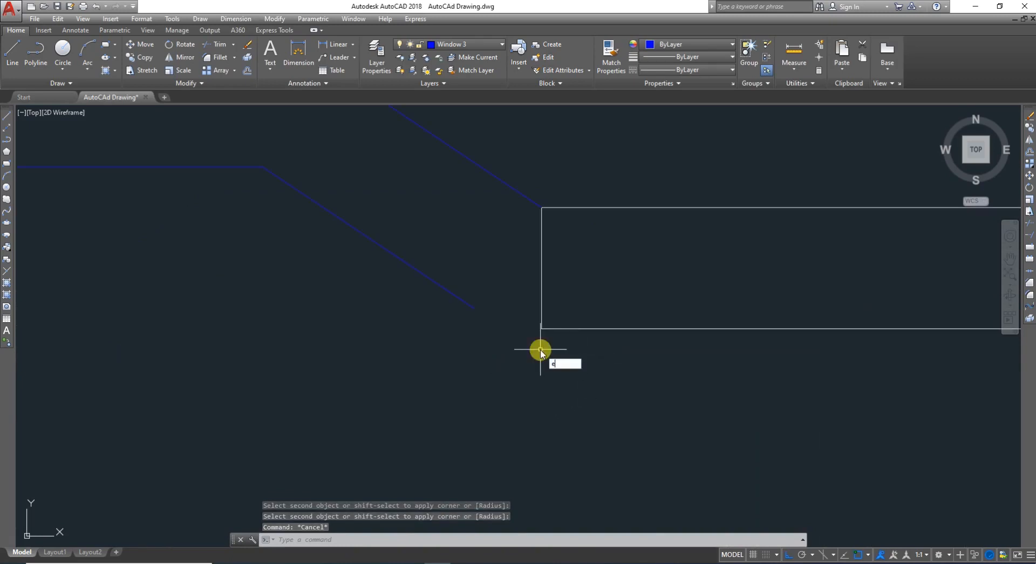
pyautogui.press('Return')
pyautogui.press('Return')
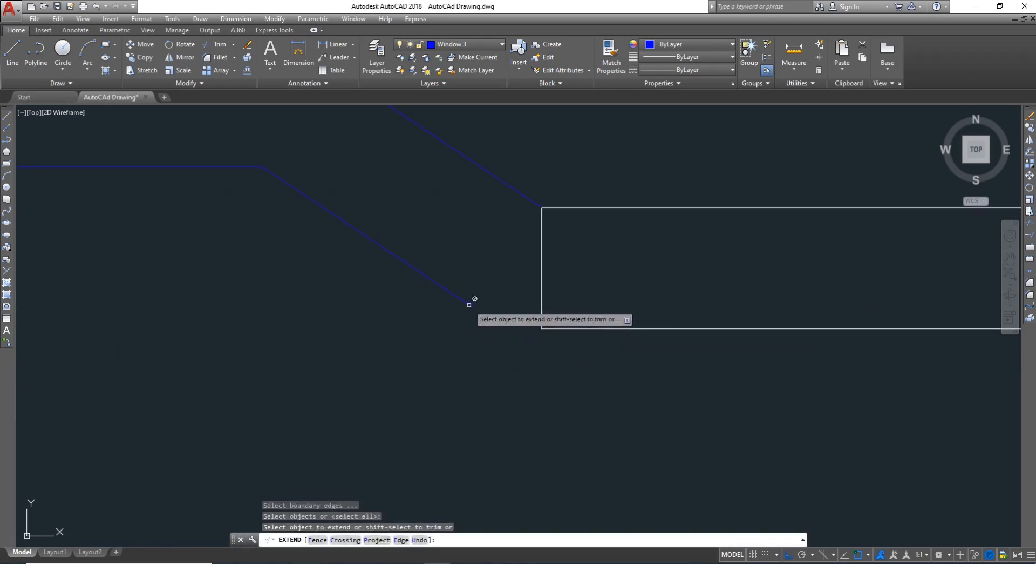
pyautogui.click(468, 303)
pyautogui.press('Escape')
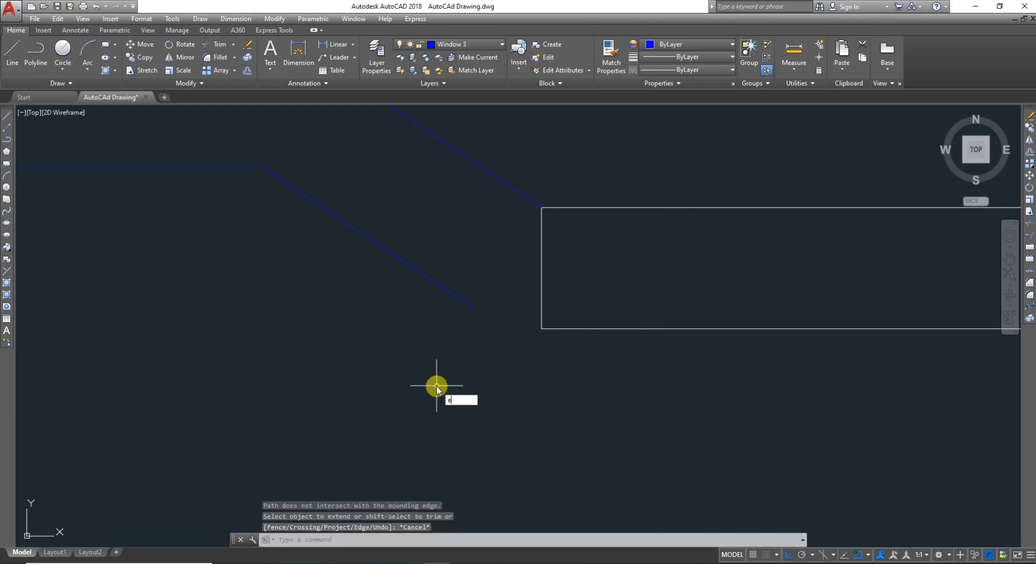
pyautogui.write('ex')
pyautogui.press('Return')
pyautogui.press('Return')
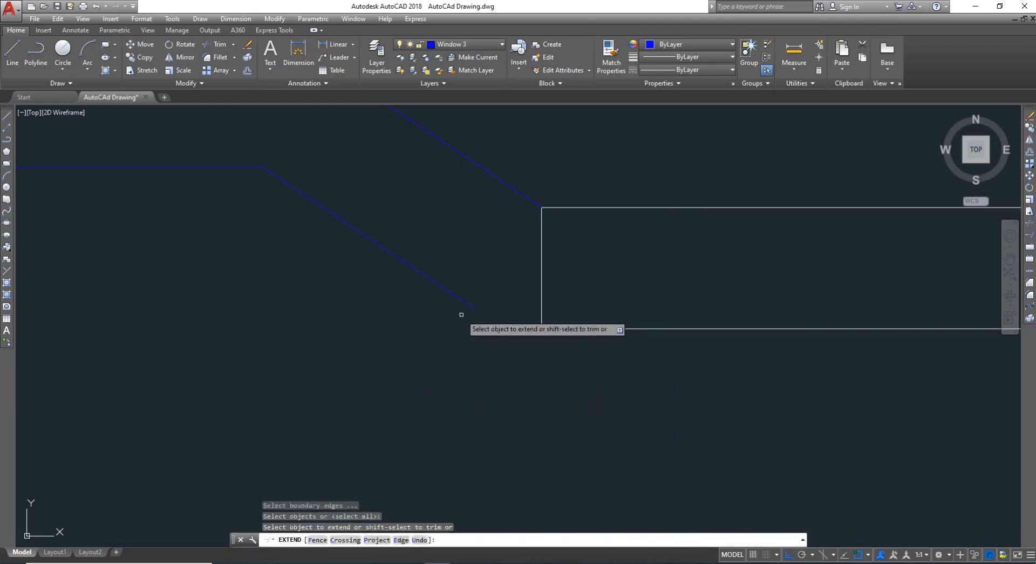
pyautogui.click(468, 306)
pyautogui.press('F1')
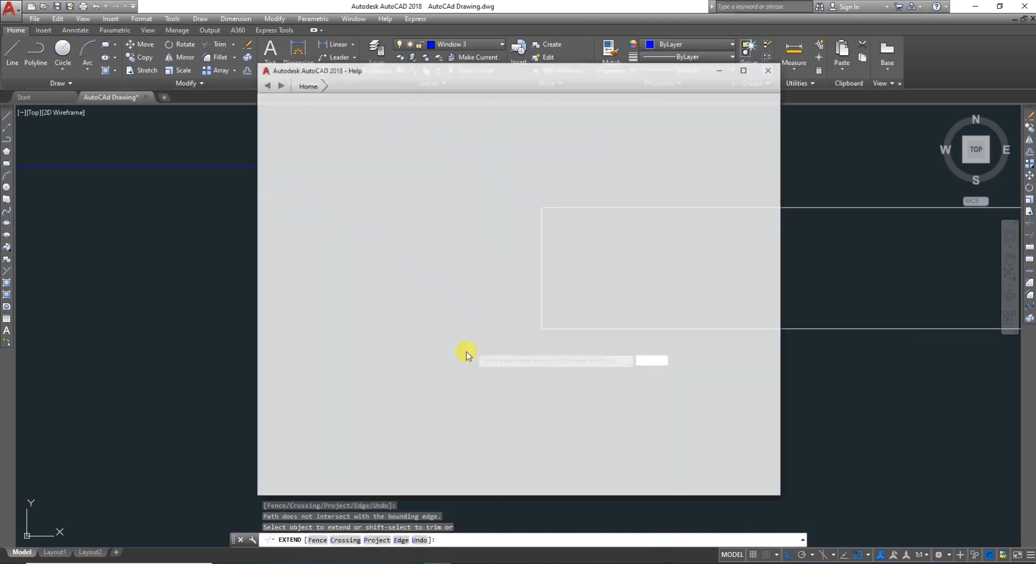
pyautogui.press('Escape')
pyautogui.write('ex')
pyautogui.press('Return')
pyautogui.press('Return')
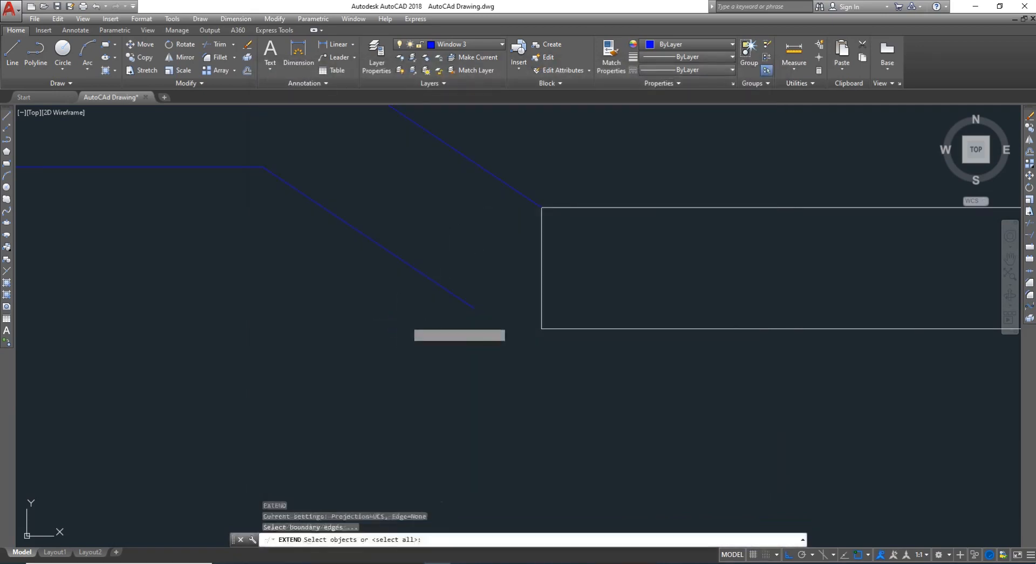
pyautogui.click(459, 296)
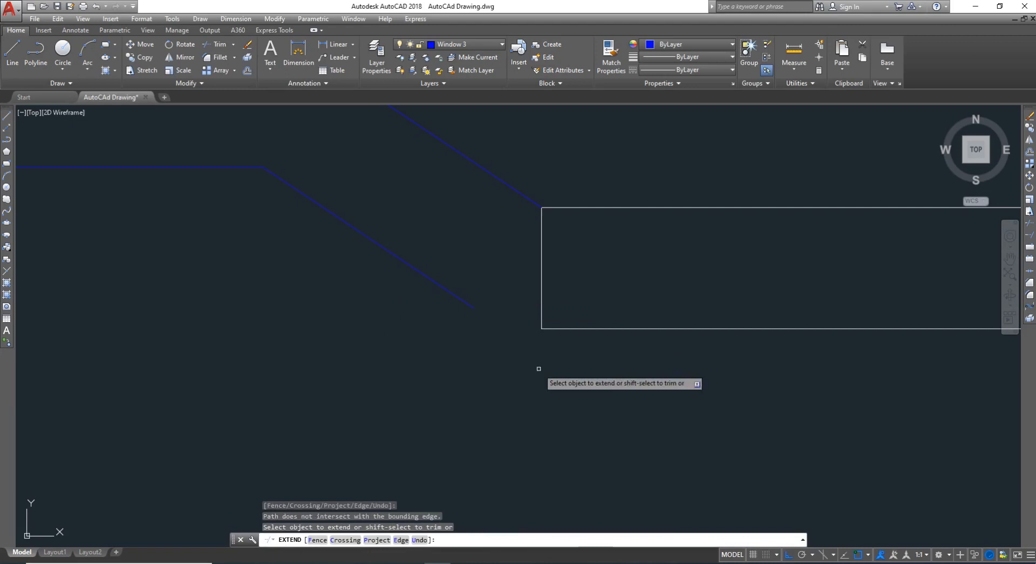
pyautogui.press('Escape')
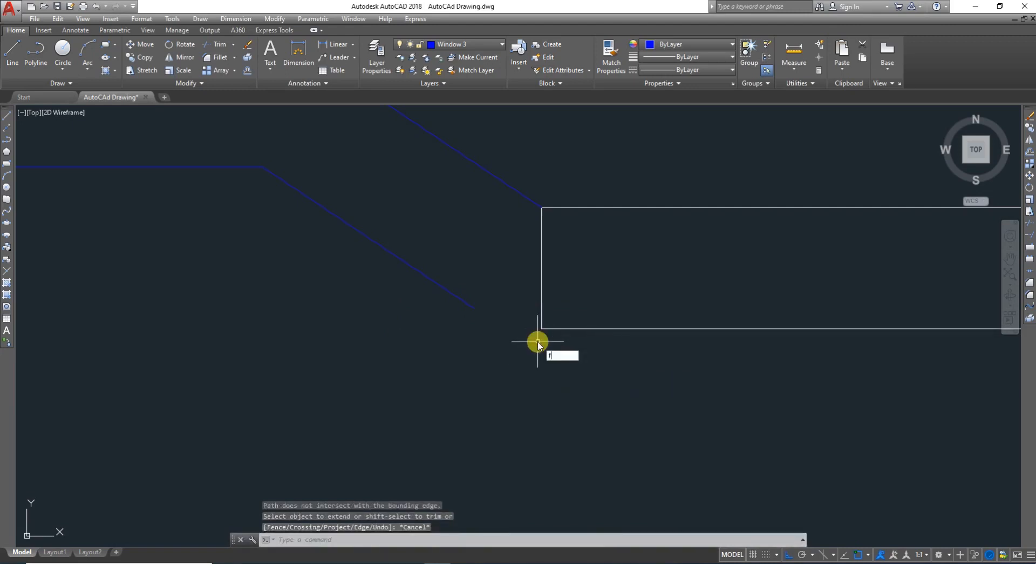
pyautogui.write('f')
pyautogui.press('Return')
pyautogui.write('r')
pyautogui.press('Return')
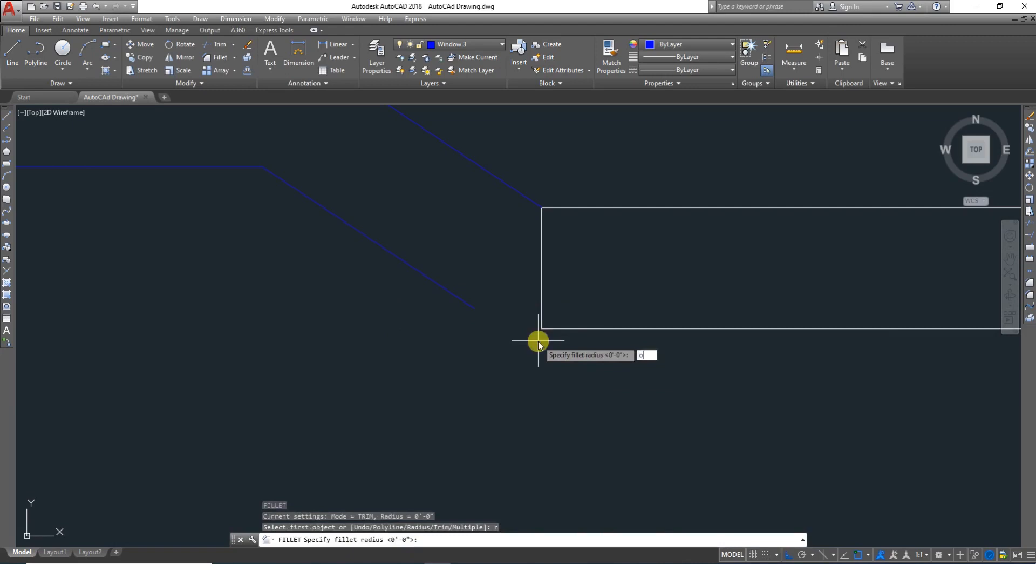
pyautogui.press('Return')
pyautogui.press('Escape')
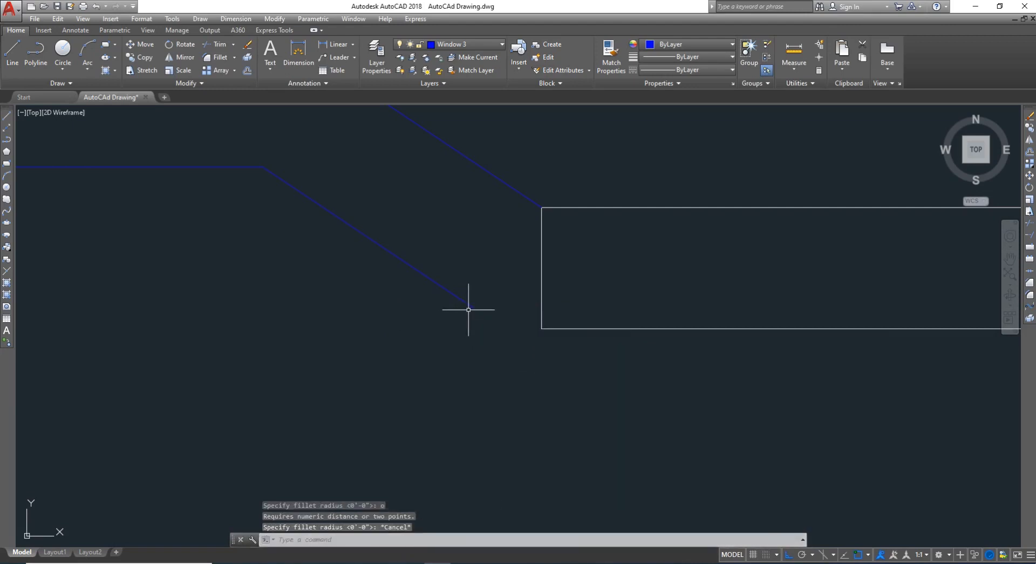
# Fillet the east wall's lower line and the inner east diagonal with radius 0 so they meet
pyautogui.write('f')
pyautogui.press('Return')
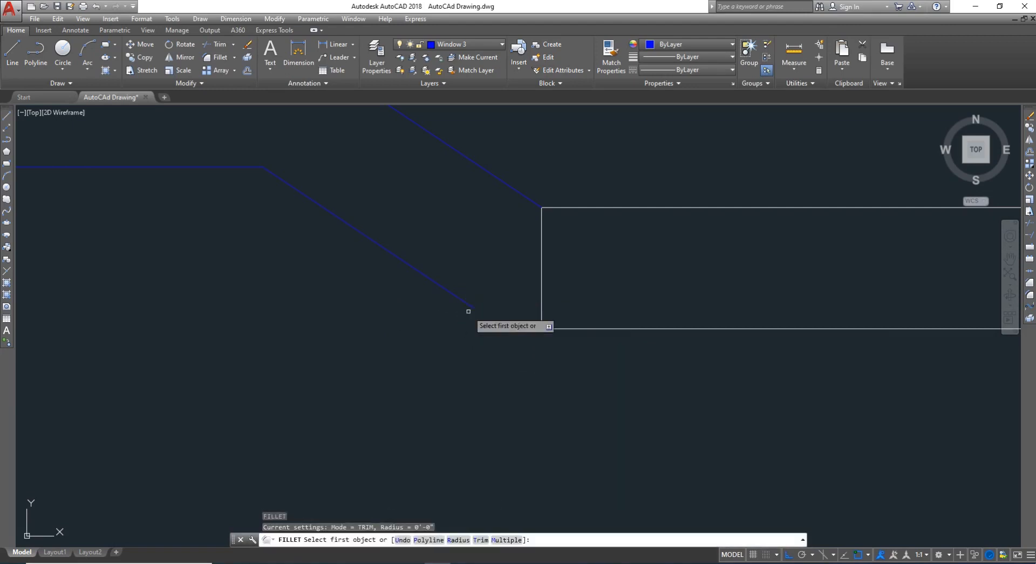
pyautogui.write('r')
pyautogui.press('Return')
pyautogui.write('o')
pyautogui.press('Return')
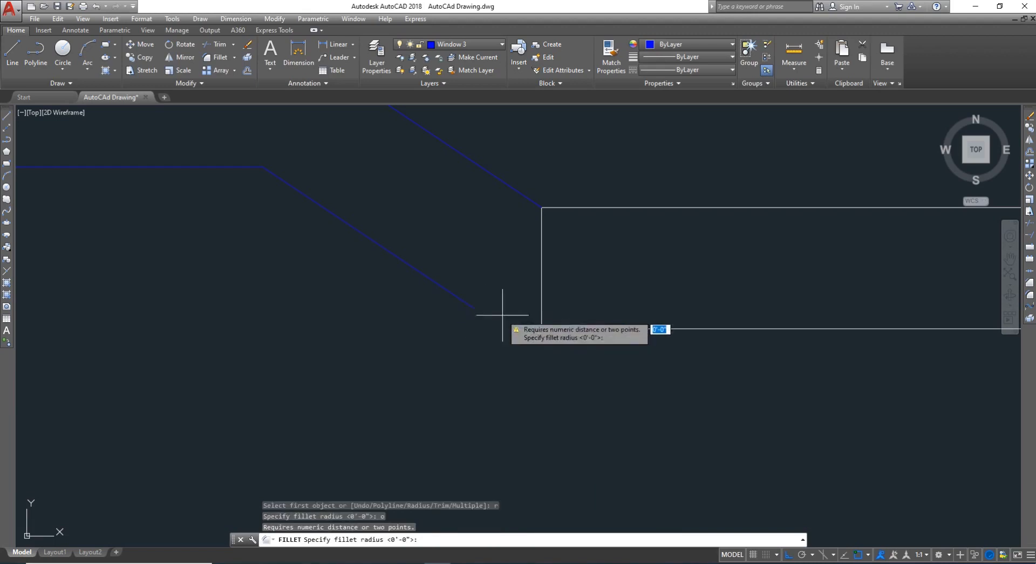
pyautogui.press('Return')
pyautogui.click(545, 329)
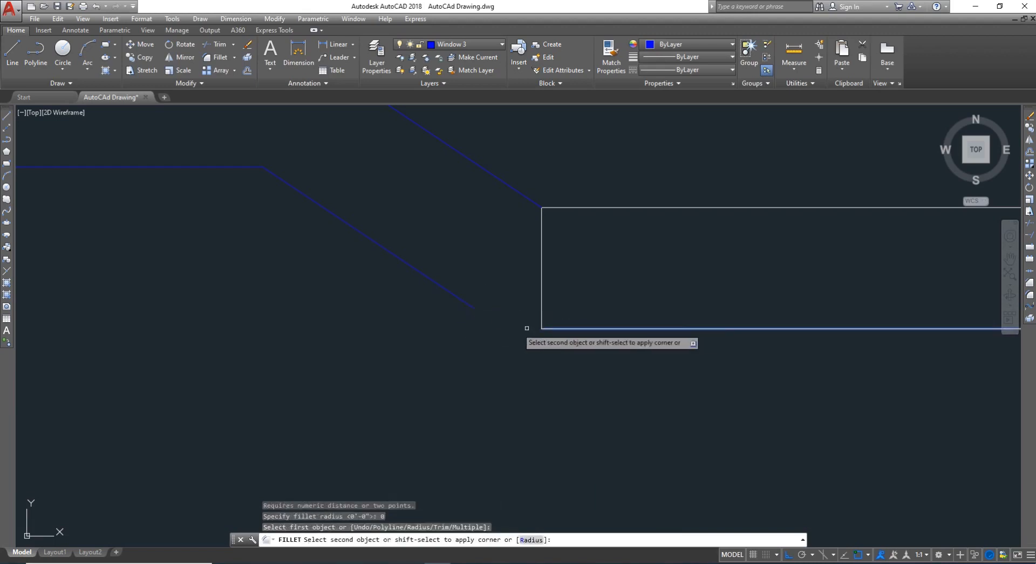
pyautogui.click(470, 307)
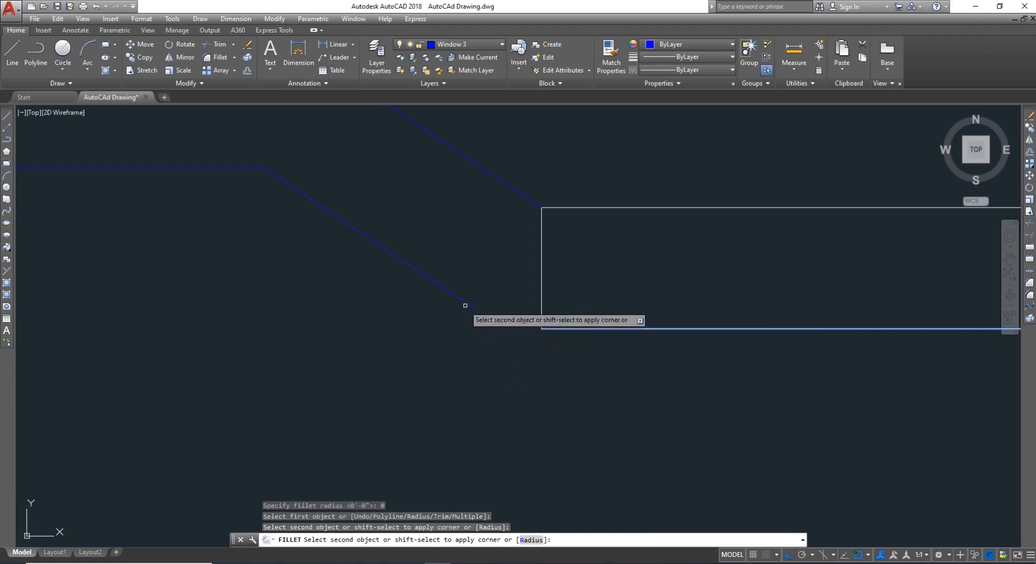
pyautogui.click(466, 305)
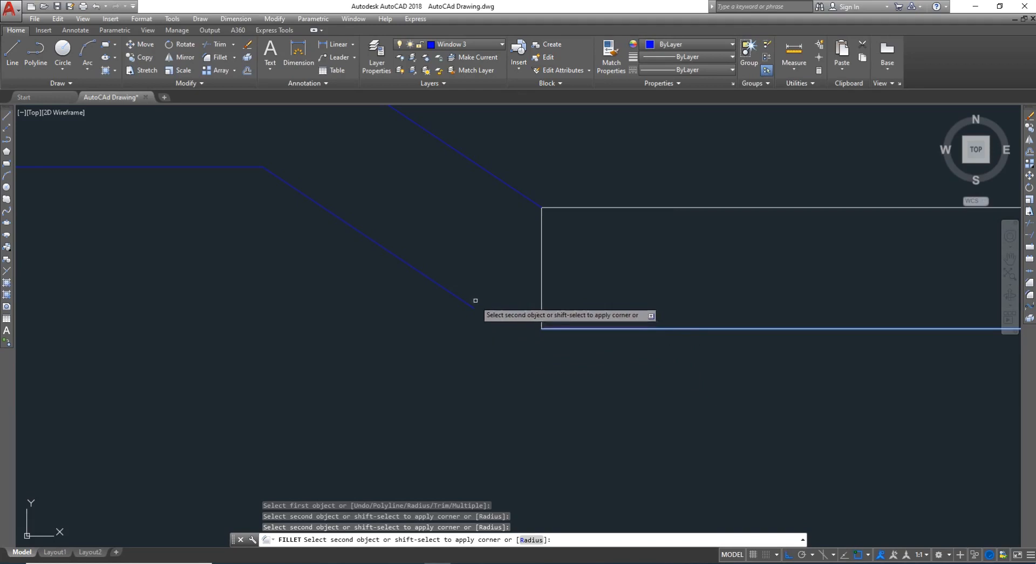
pyautogui.click(475, 306)
# Fillet the inner west diagonal with the west wall's lower line so they meet, ending Fillet
pyautogui.scroll(-5, 521, 389)
pyautogui.scroll(5, 291, 367)
pyautogui.press('Return')
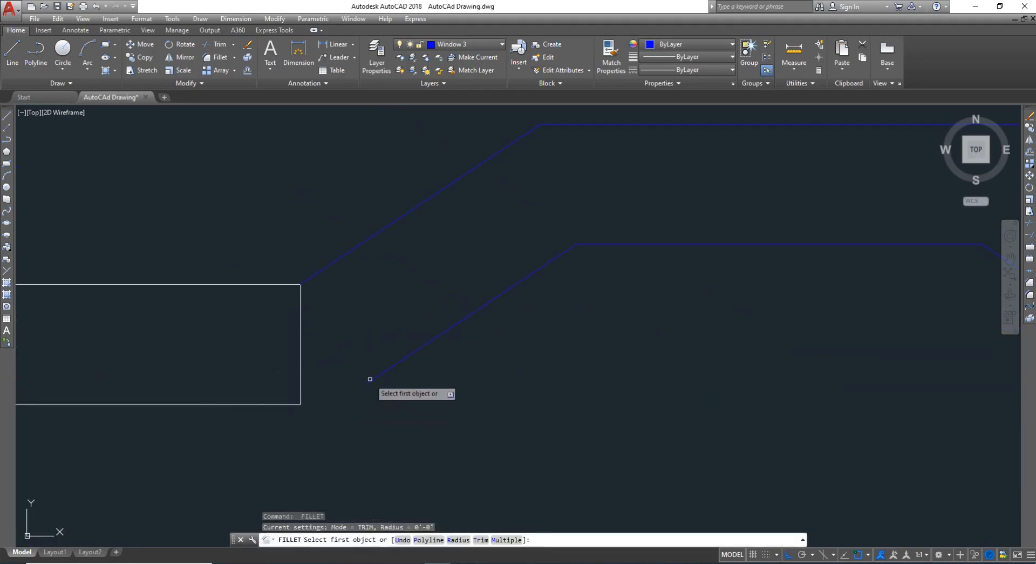
pyautogui.click(379, 375)
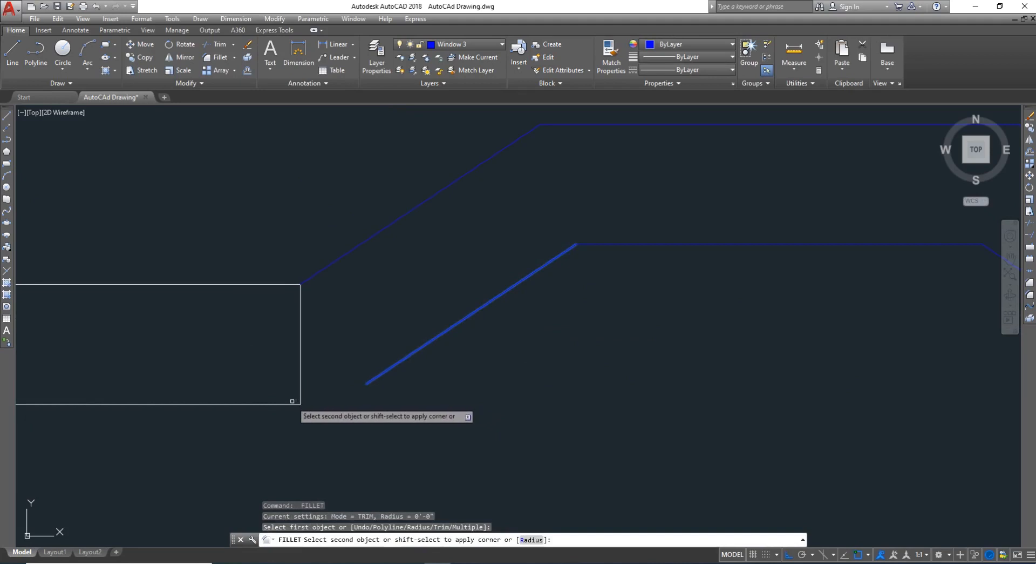
pyautogui.press('Escape')
pyautogui.scroll(-3, 417, 433)
pyautogui.scroll(2, 412, 409)
pyautogui.press('Escape')
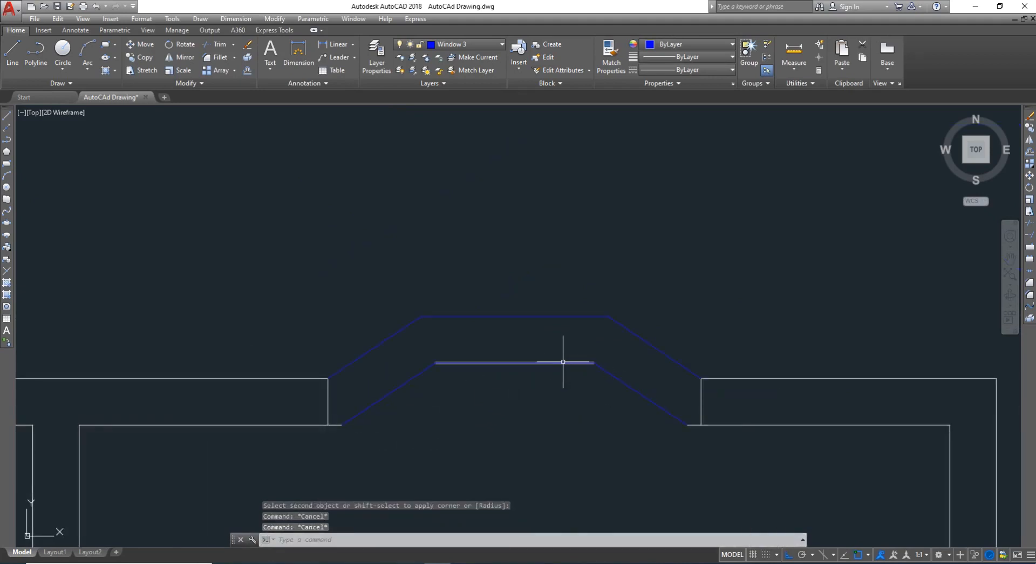
# Offset the bay window's outer horizontal line and both outer diagonals 5.5" inward
pyautogui.press('Return')
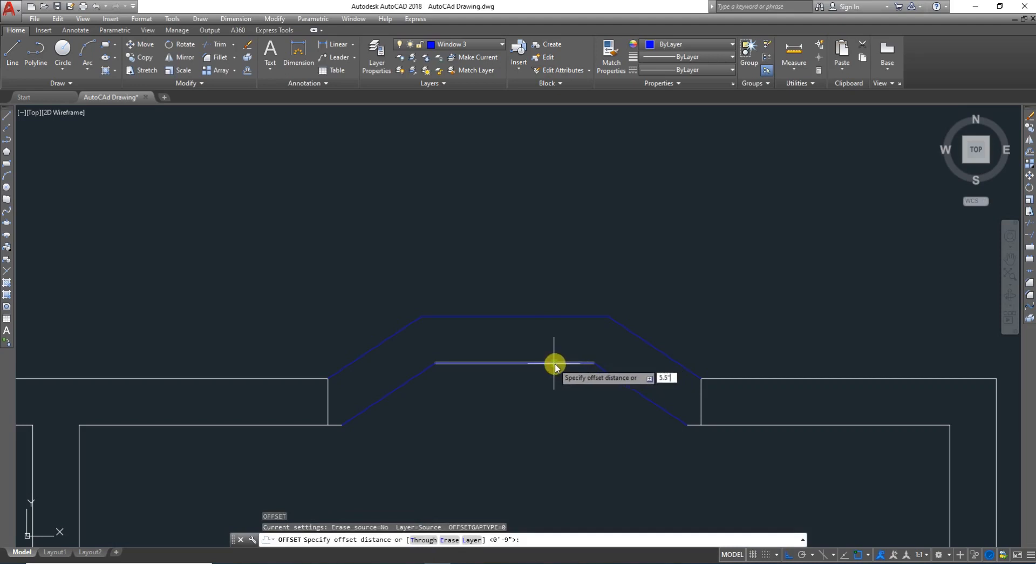
pyautogui.write('5.5"')
pyautogui.press('Return')
pyautogui.click(506, 317)
pyautogui.click(518, 333)
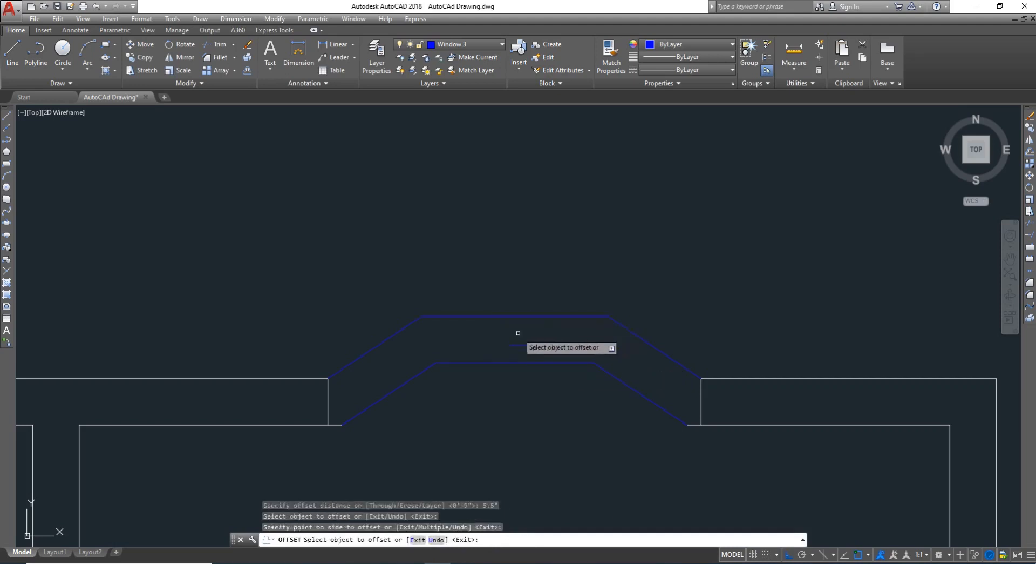
pyautogui.click(363, 354)
pyautogui.click(384, 367)
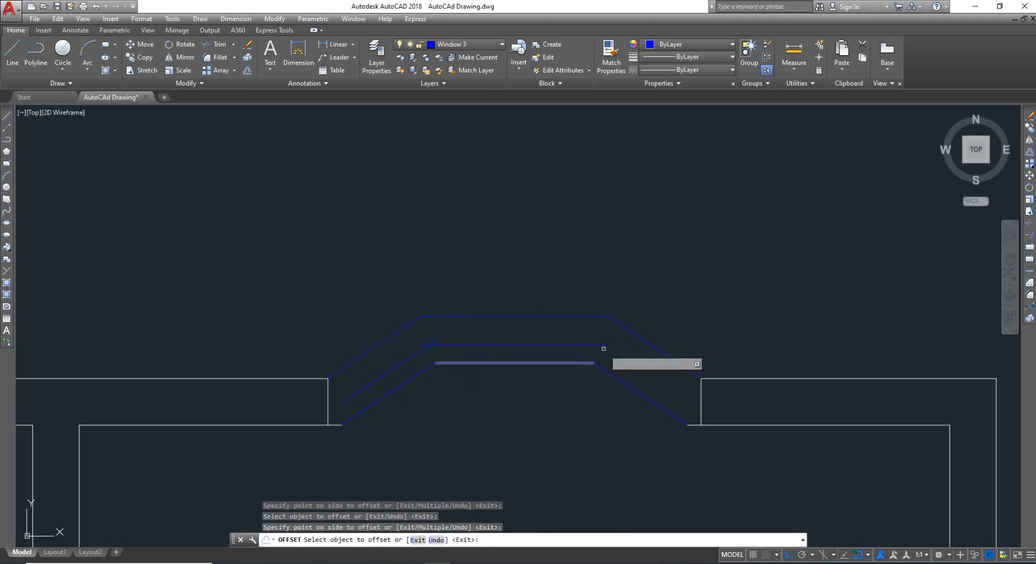
pyautogui.click(633, 339)
pyautogui.click(466, 348)
pyautogui.scroll(2, 466, 341)
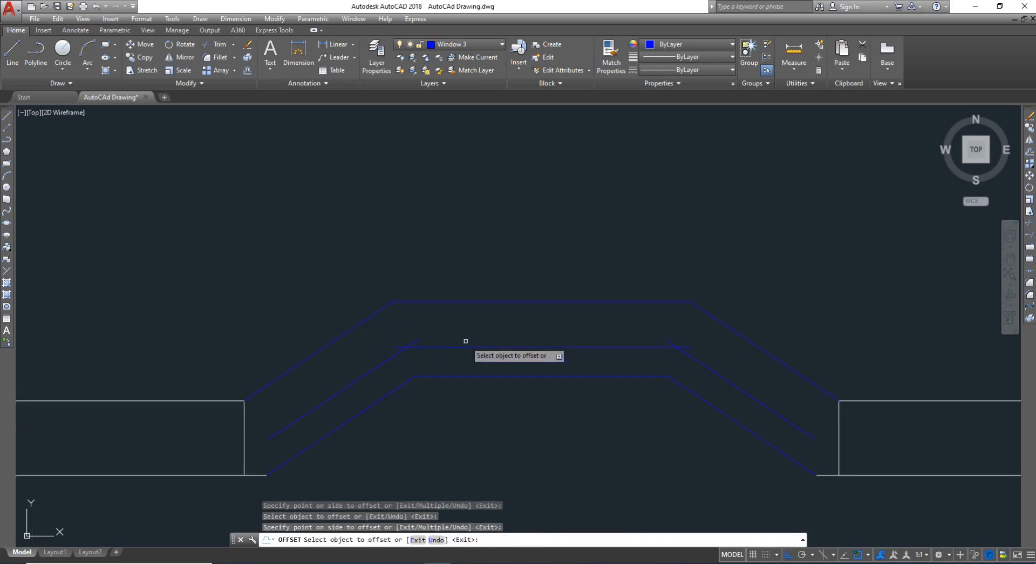
# Trim the overlapping line ends at the west corner of the 5.5" outline, using all objects as cutting edges
pyautogui.scroll(2, 466, 341)
pyautogui.press('Escape')
pyautogui.write('tr')
pyautogui.press('Return')
pyautogui.press('Return')
pyautogui.click(398, 333)
pyautogui.click(352, 356)
pyautogui.click(351, 347)
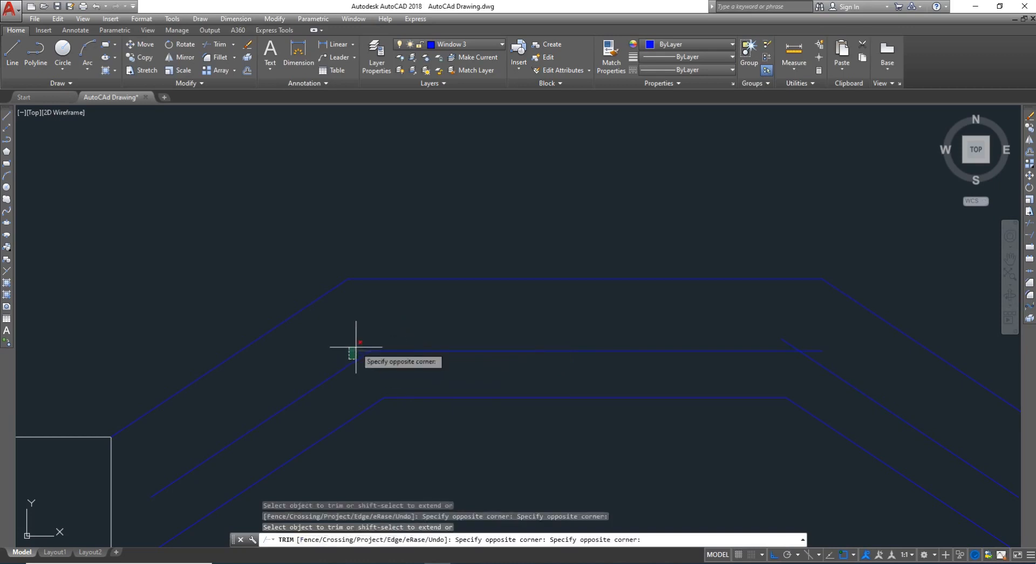
pyautogui.click(366, 340)
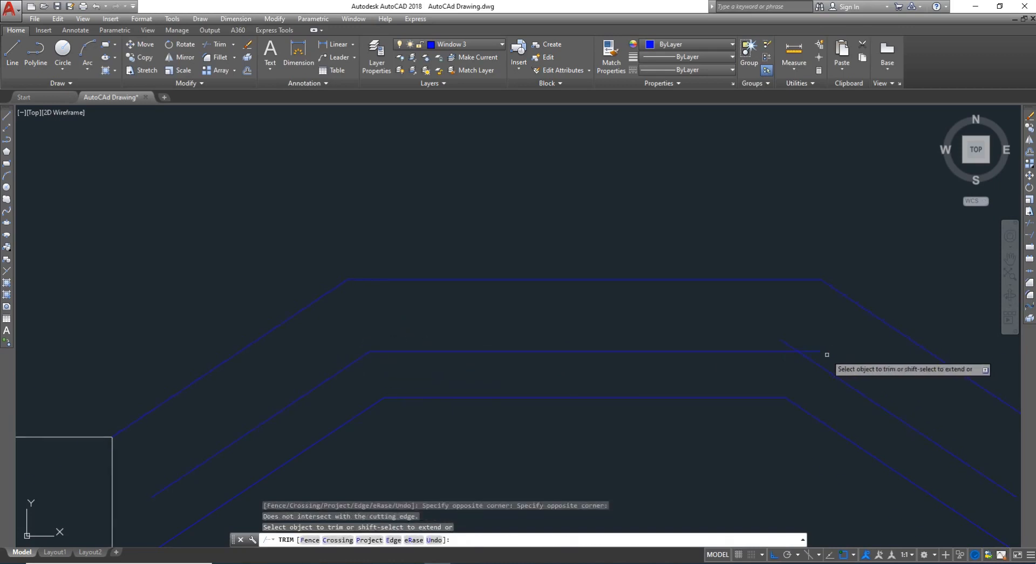
# Trim the overlapping line ends at the east corner of the 5.5" outline, ending Trim
pyautogui.scroll(3, 823, 354)
pyautogui.click(738, 365)
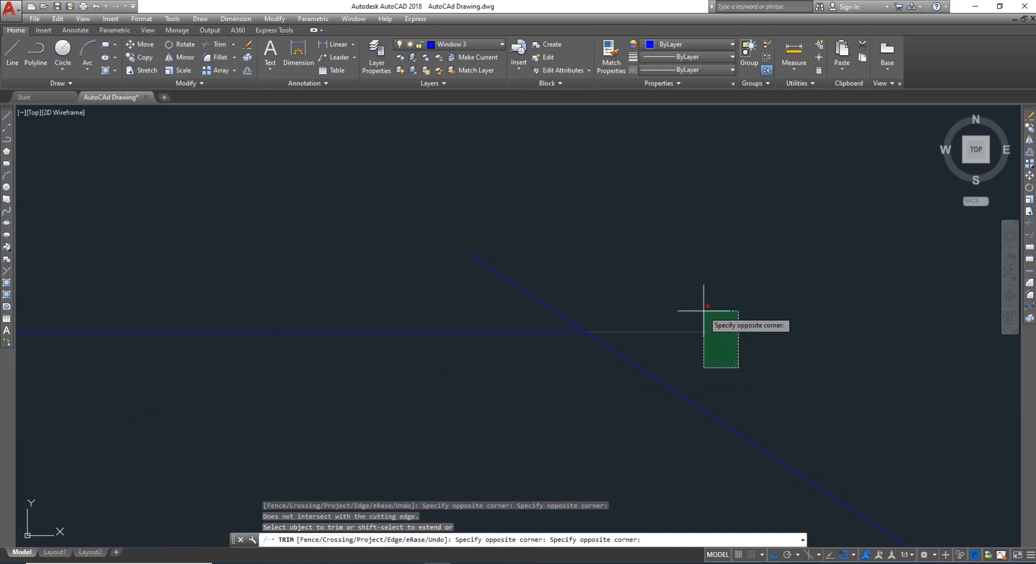
pyautogui.click(655, 298)
pyautogui.click(606, 279)
pyautogui.click(504, 289)
pyautogui.scroll(-5, 512, 303)
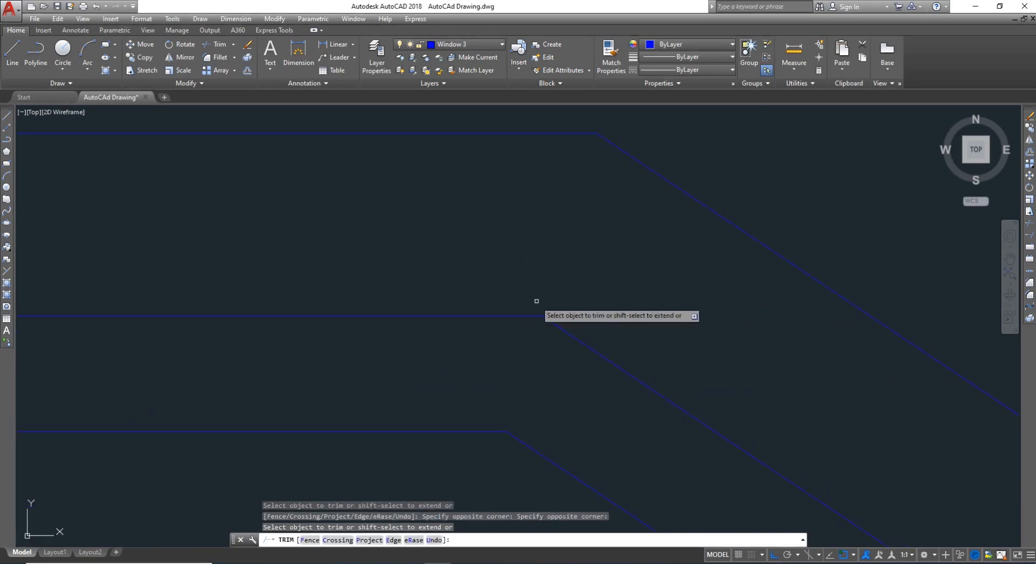
pyautogui.scroll(3, 312, 358)
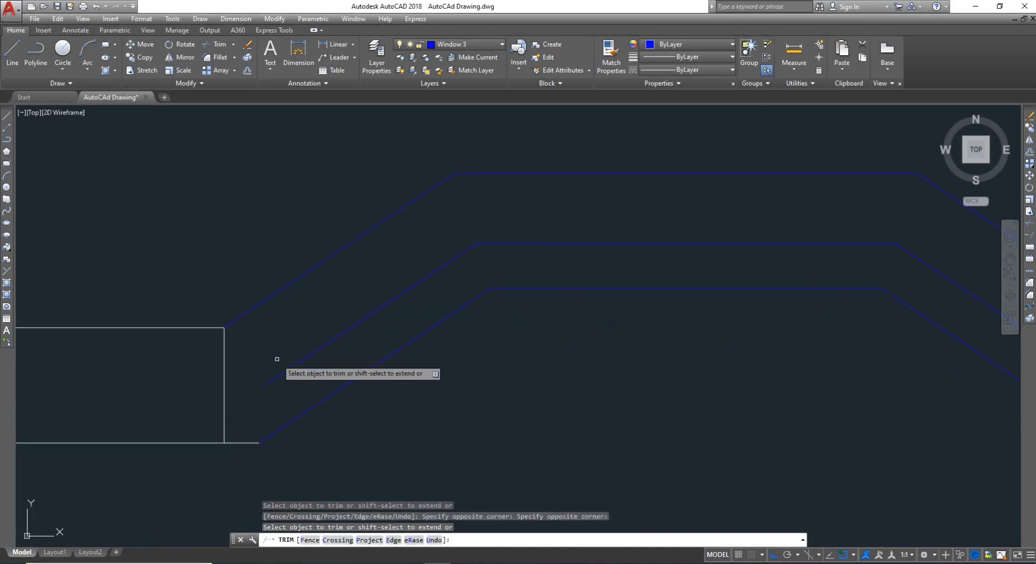
pyautogui.press('Escape')
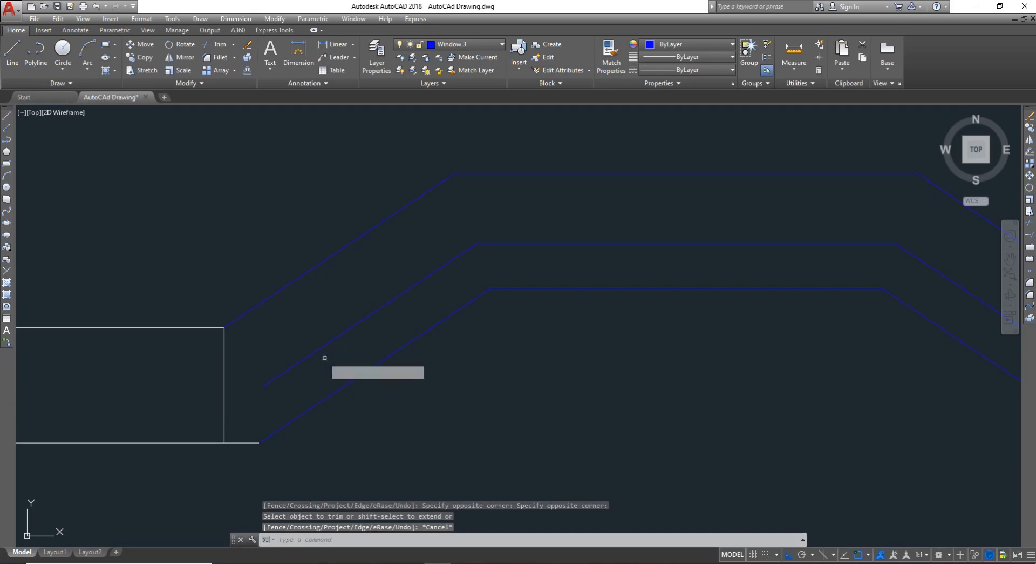
# Extend the west and east diagonals of the 5.5" outline to the vertical edges of the wall opening
pyautogui.write('ex')
pyautogui.press('Return')
pyautogui.press('Return')
pyautogui.click(297, 364)
pyautogui.scroll(-3, 524, 338)
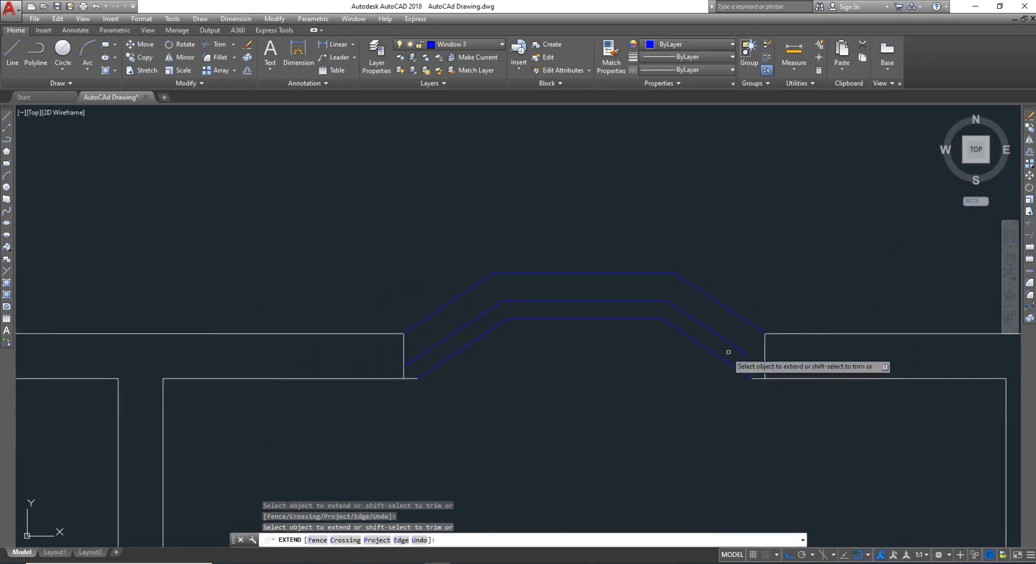
pyautogui.press('Escape')
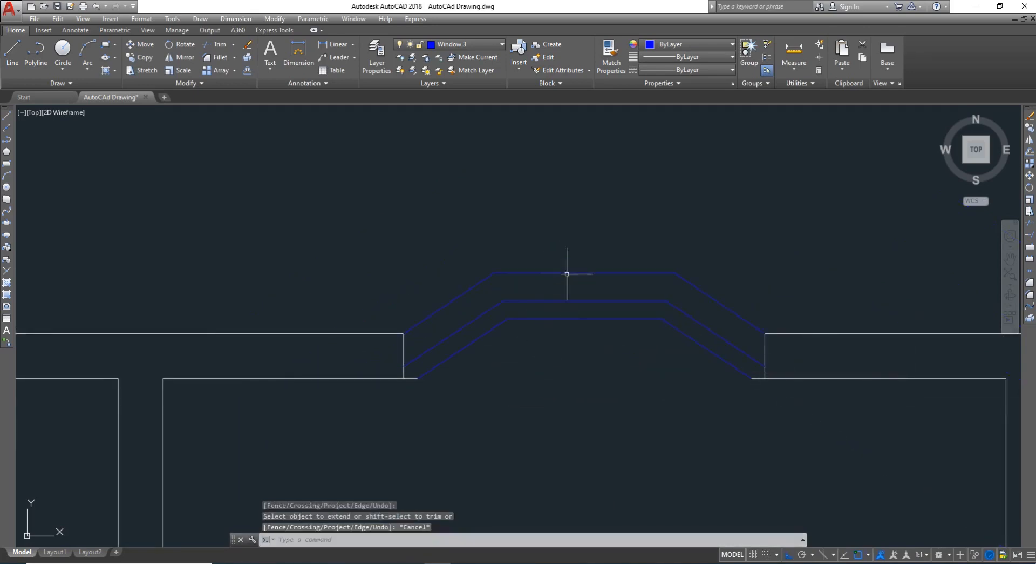
# Offset the bay window's outer horizontal line and both outer diagonals 3.3" inward, ending Offset
pyautogui.press('Return')
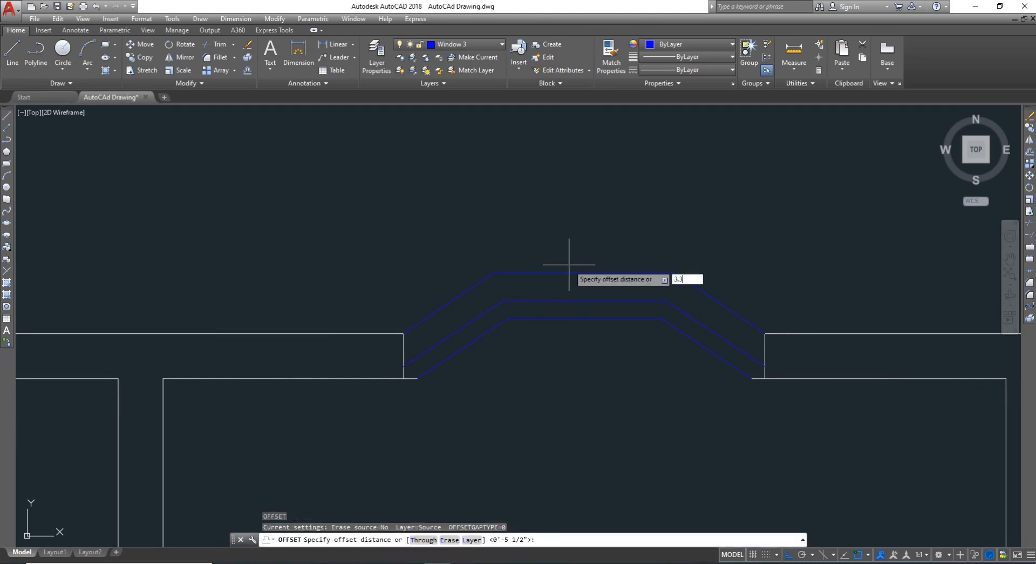
pyautogui.press('Return')
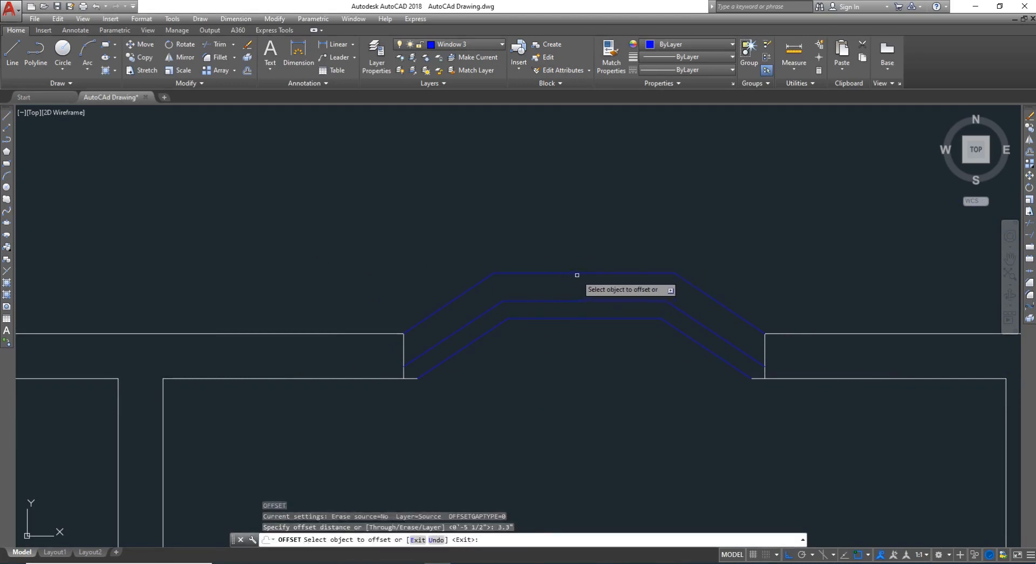
pyautogui.click(577, 275)
pyautogui.click(550, 289)
pyautogui.click(468, 289)
pyautogui.click(478, 300)
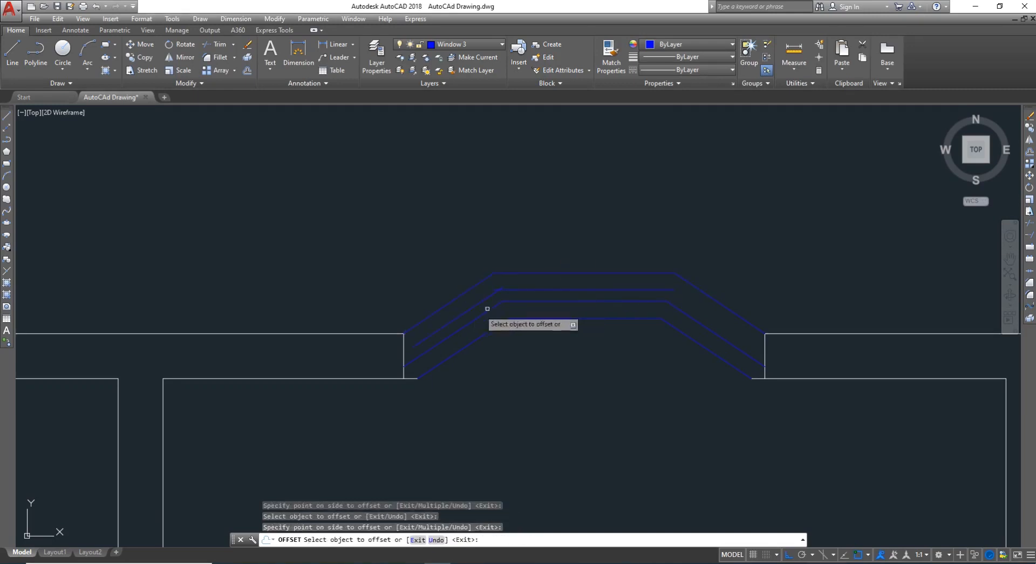
pyautogui.click(709, 295)
pyautogui.click(672, 308)
pyautogui.scroll(6, 682, 301)
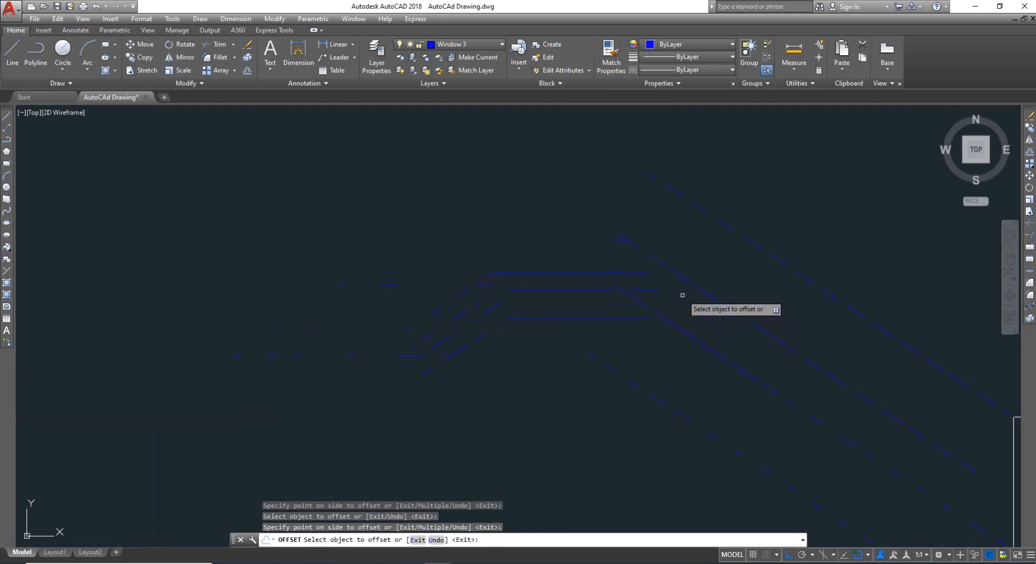
pyautogui.press('Escape')
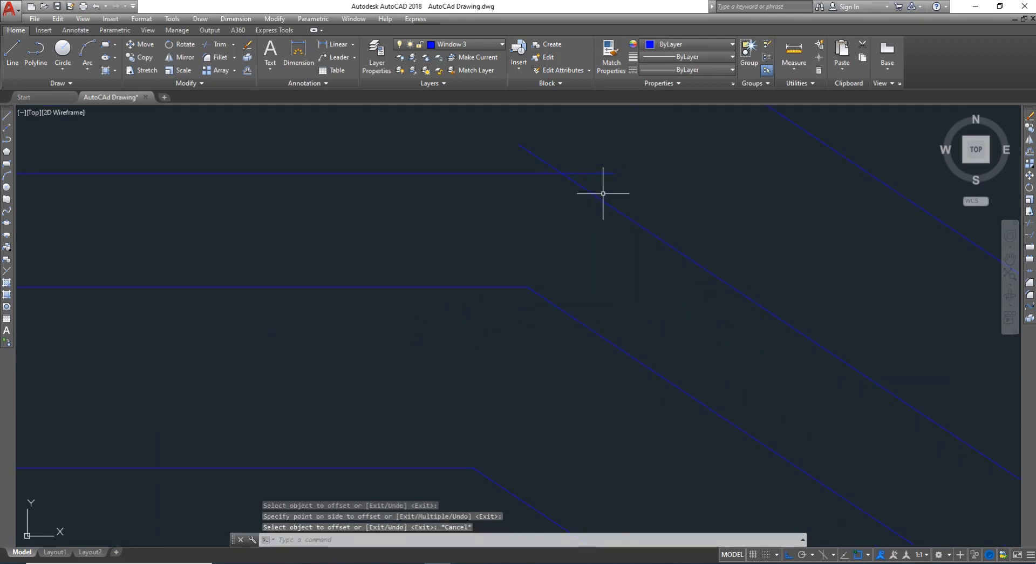
# Trim the overlapping line ends at the east and west corners of the 3.3" outline, ending Trim
pyautogui.write('te cor')
pyautogui.press('Return')
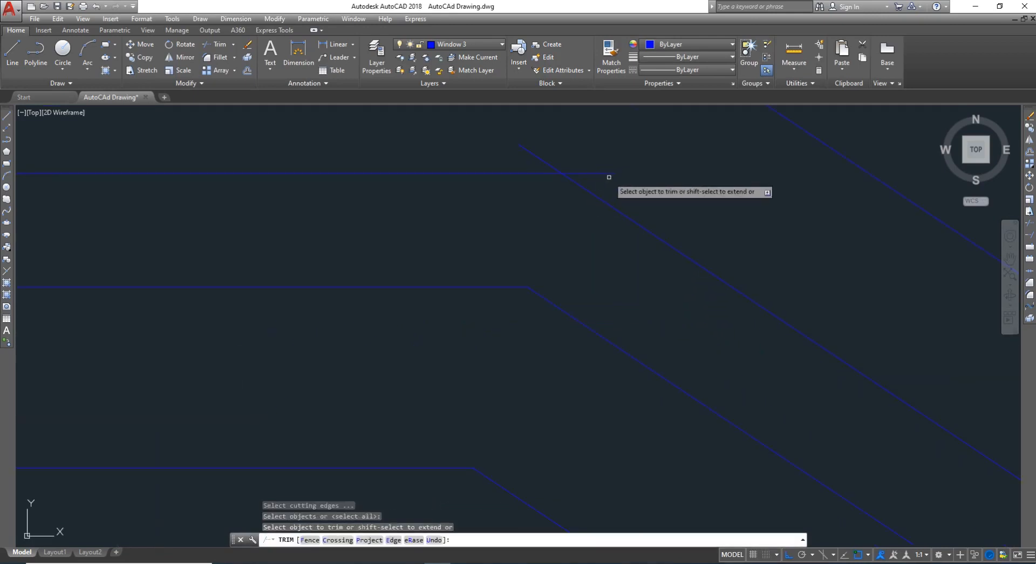
pyautogui.click(608, 178)
pyautogui.click(599, 169)
pyautogui.click(522, 158)
pyautogui.scroll(-6, 486, 162)
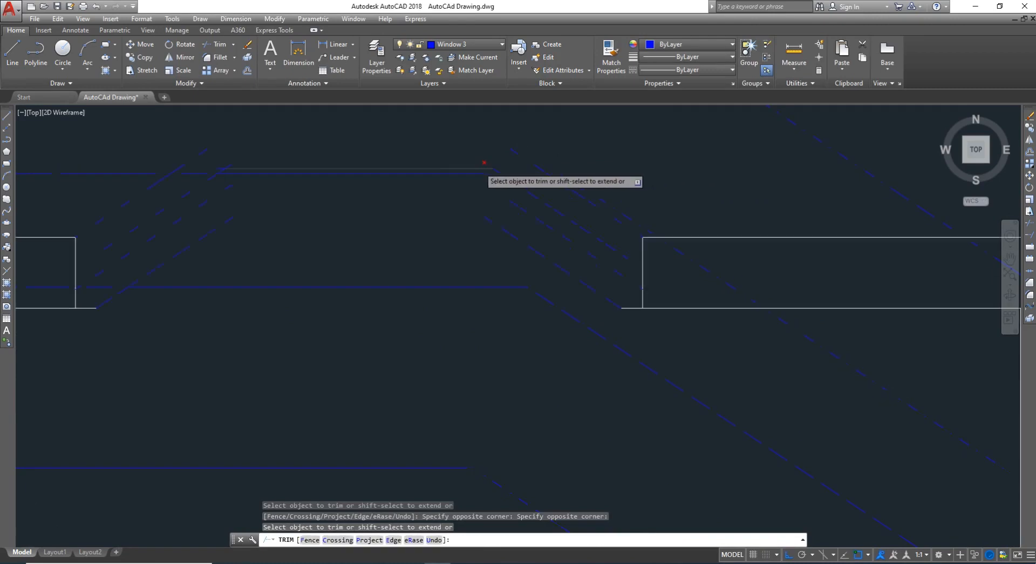
pyautogui.scroll(3, 229, 161)
pyautogui.scroll(3, 253, 175)
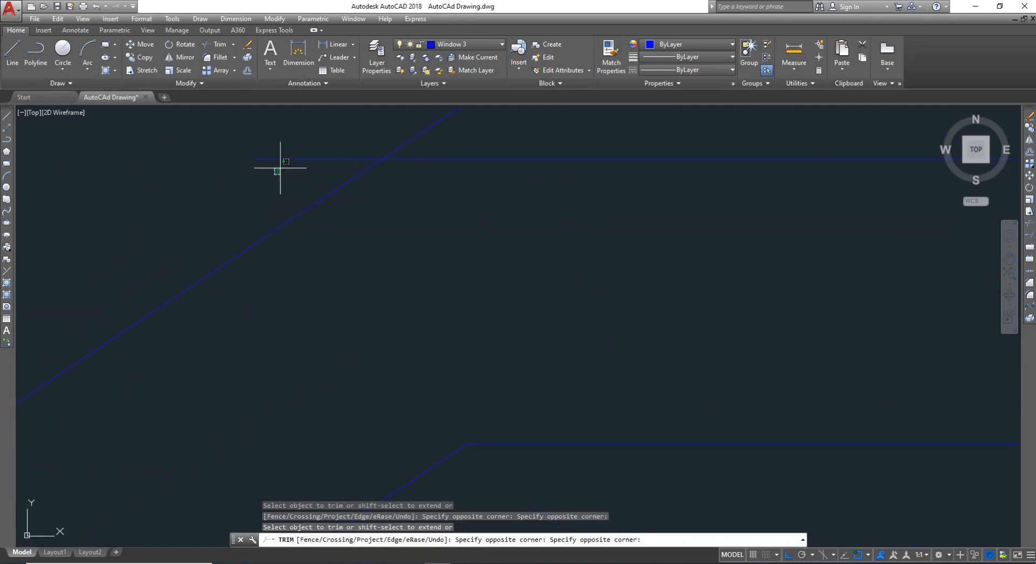
pyautogui.click(389, 154)
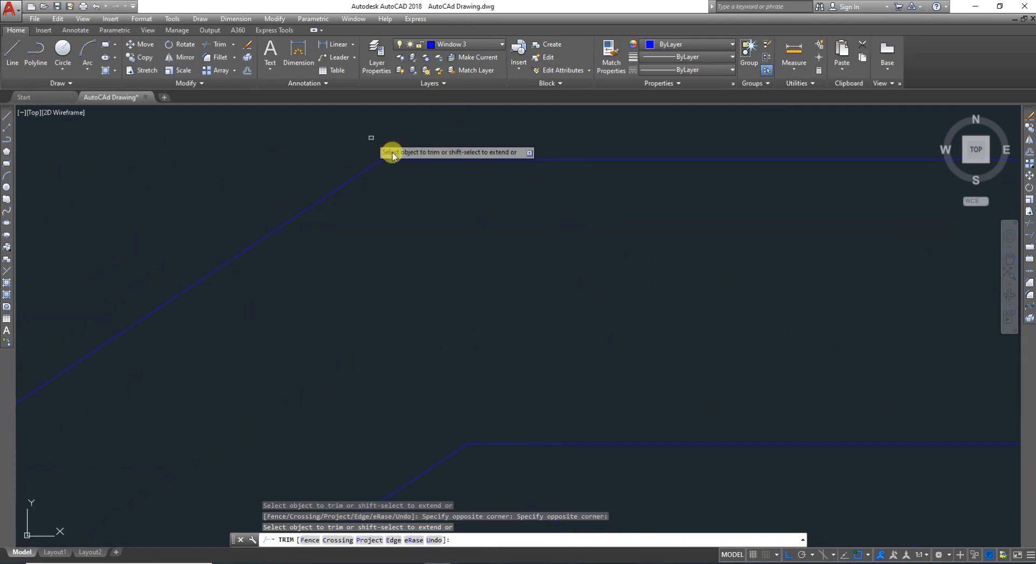
pyautogui.press('Escape')
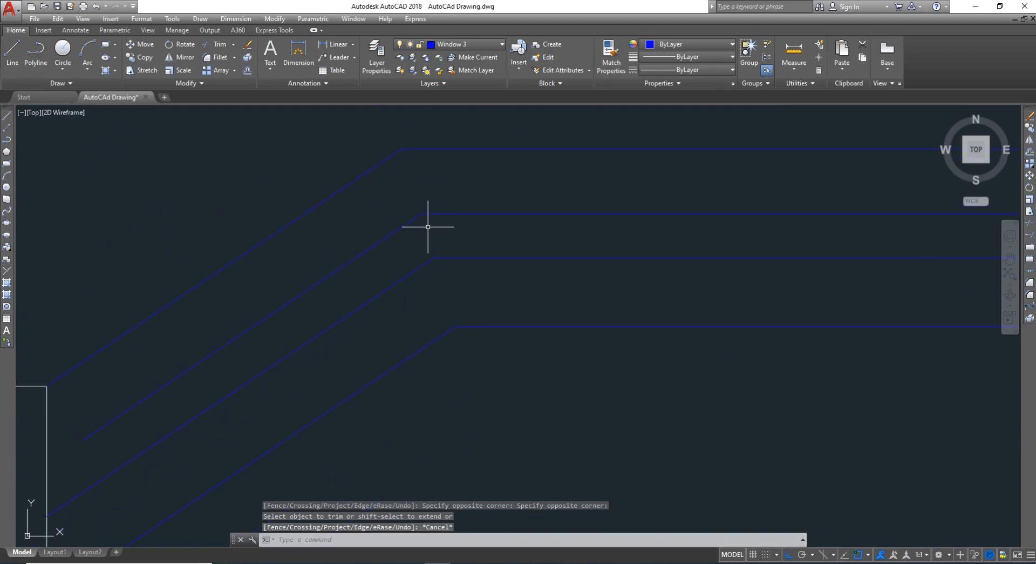
# Change the Window 3 layer's color to purple, index 200, and close the layer properties
pyautogui.write('la')
pyautogui.press('Return')
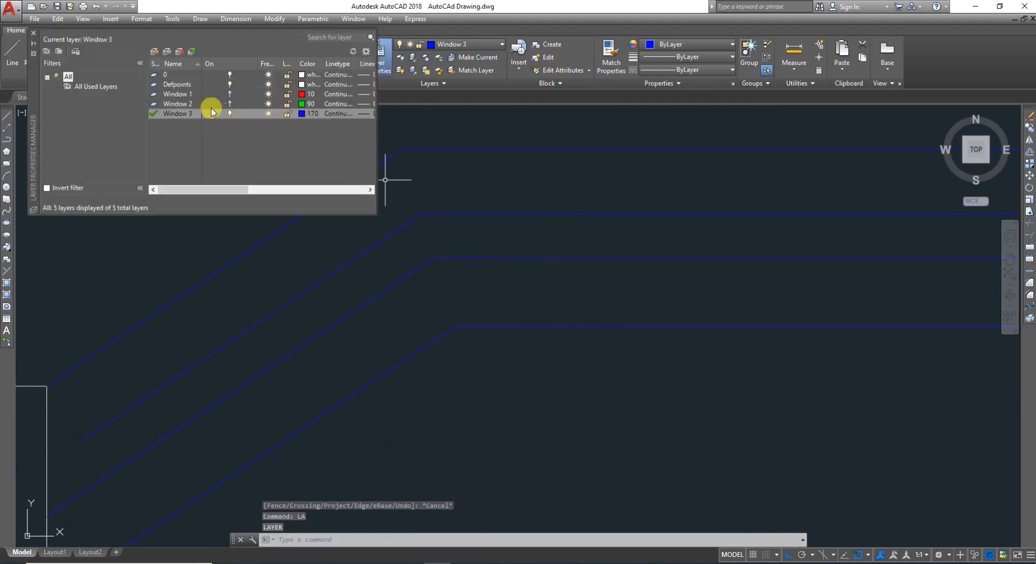
pyautogui.click(302, 114)
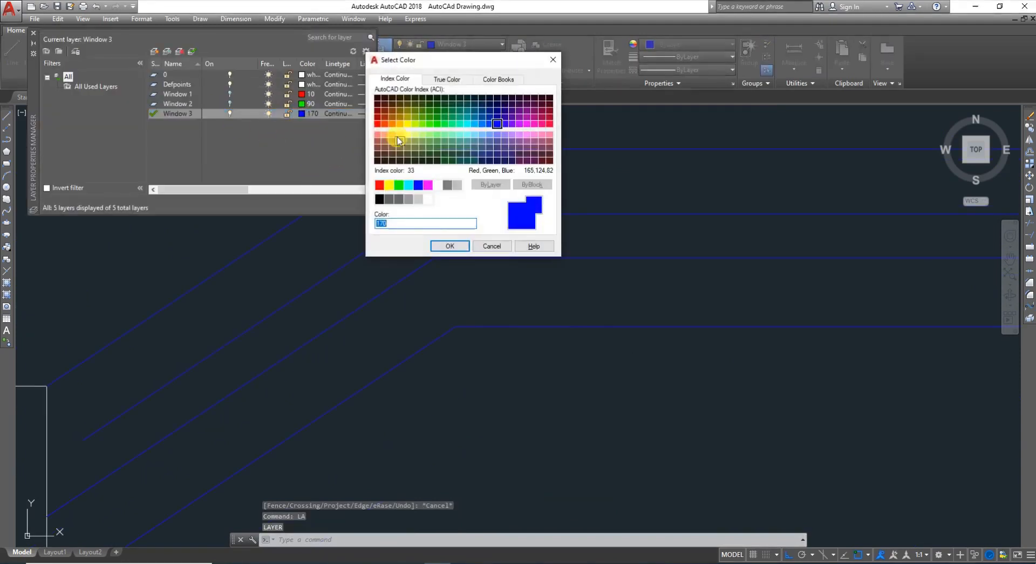
pyautogui.click(521, 124)
pyautogui.click(451, 247)
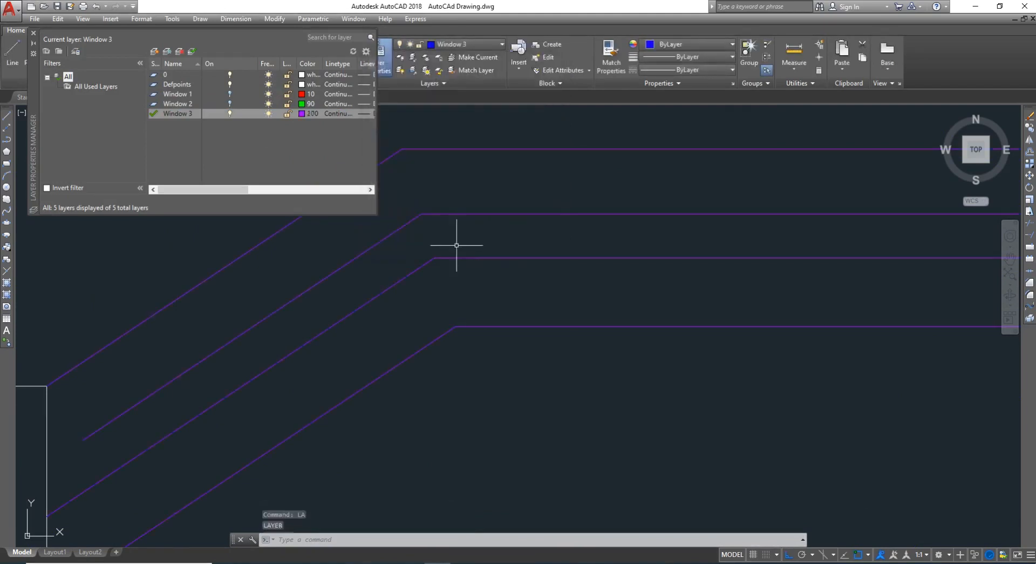
pyautogui.scroll(-5, 463, 243)
pyautogui.scroll(2, 391, 164)
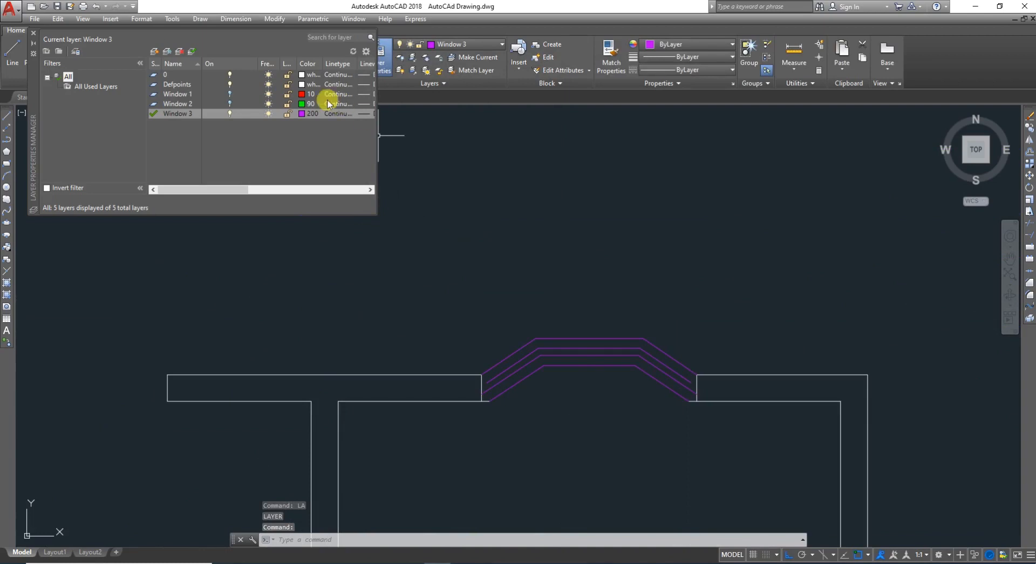
pyautogui.scroll(-2, 426, 211)
pyautogui.scroll(10, 380, 270)
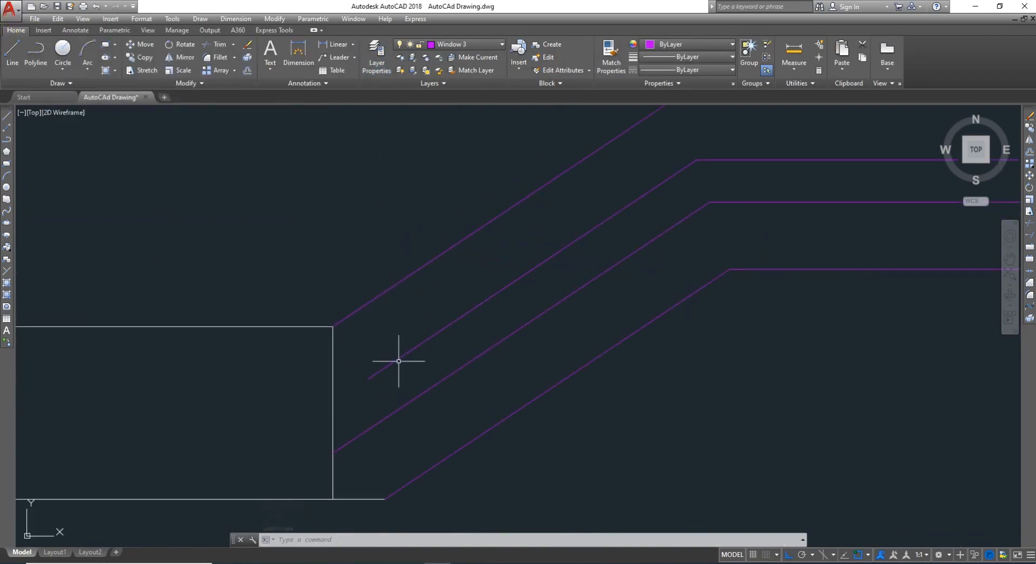
# Extend the west and east inner diagonals of the 3.3" outline to the vertical edges of the wall opening, ending Extend
pyautogui.press('Return')
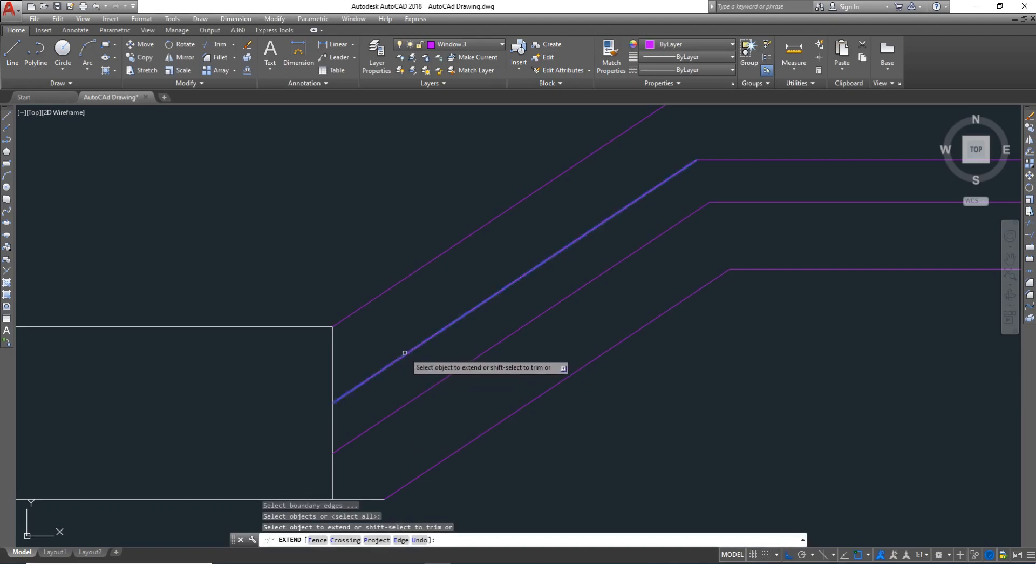
pyautogui.scroll(-5, 555, 340)
pyautogui.scroll(2, 641, 347)
pyautogui.scroll(6, 545, 381)
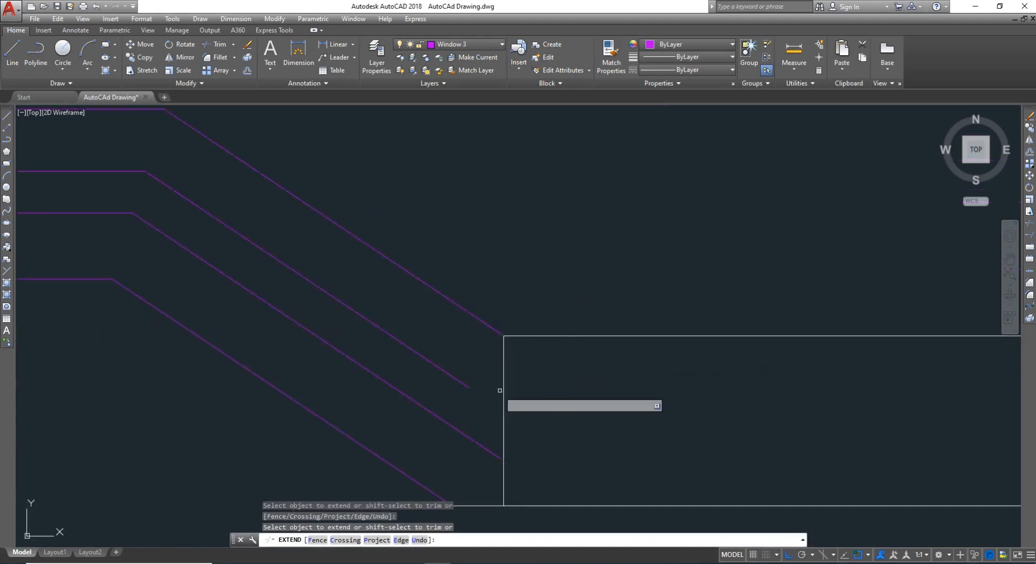
pyautogui.scroll(-5, 463, 381)
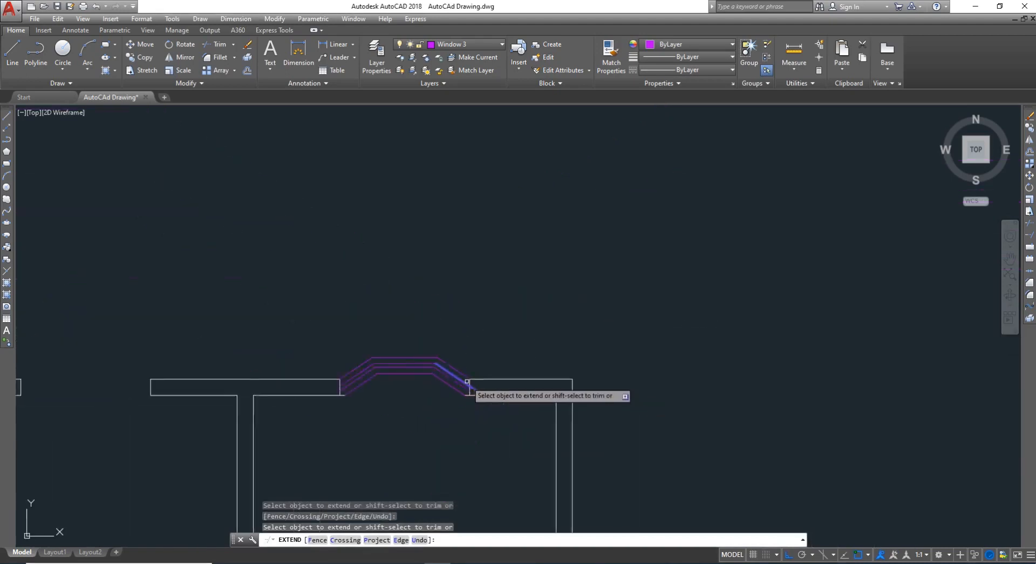
pyautogui.press('Escape')
pyautogui.scroll(4, 429, 402)
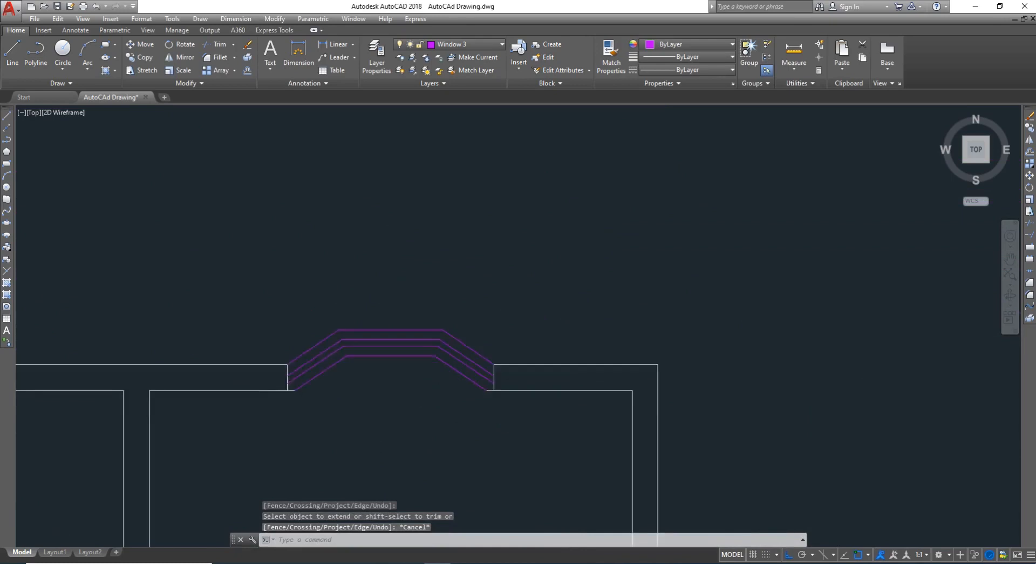
# Start Copy and select all twelve lines of the finished bay window
pyautogui.press('Return')
pyautogui.click(439, 378)
pyautogui.click(404, 285)
pyautogui.click(351, 362)
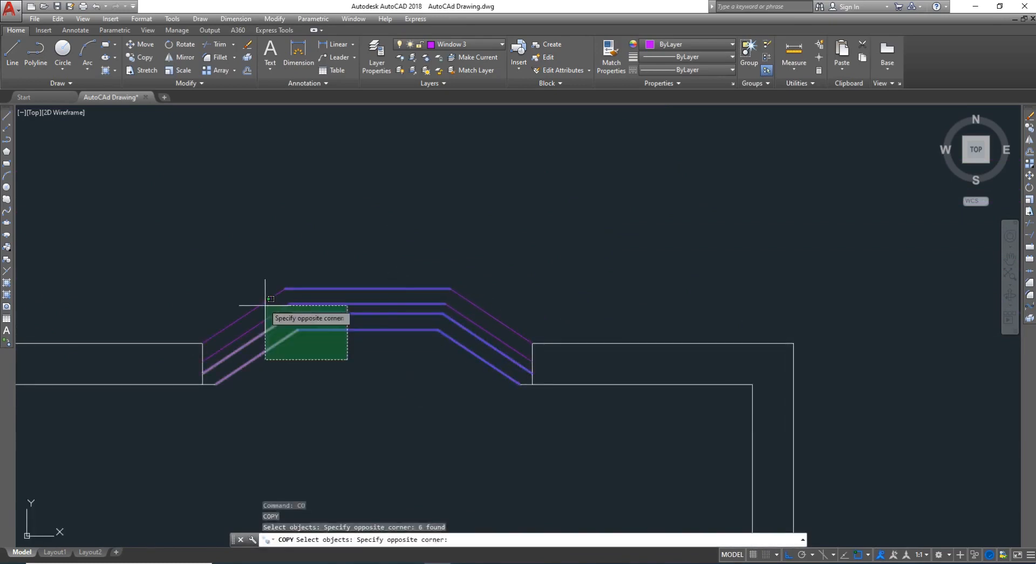
pyautogui.click(262, 296)
pyautogui.click(475, 373)
pyautogui.click(499, 277)
pyautogui.click(499, 279)
pyautogui.click(459, 335)
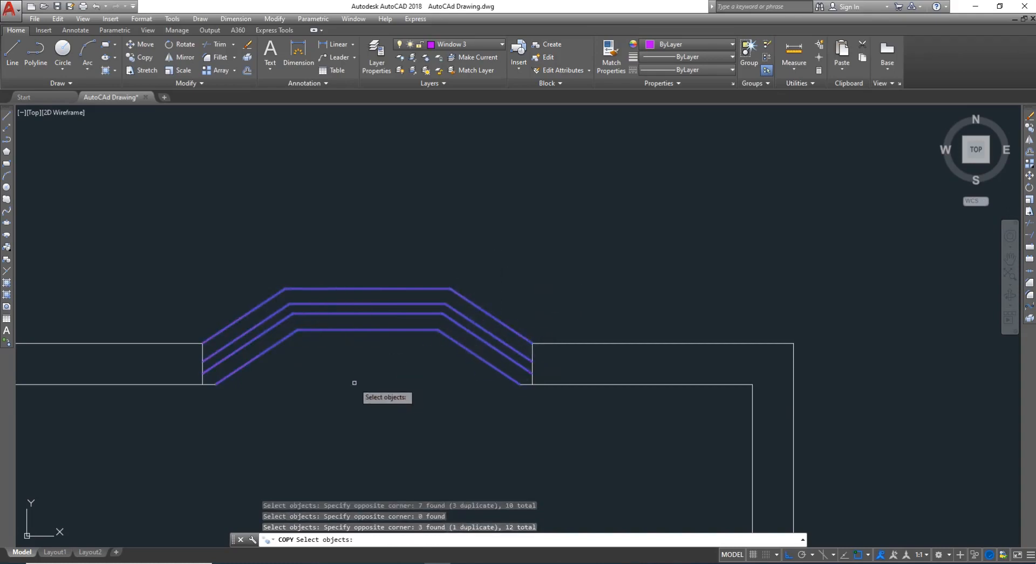
pyautogui.write('co')
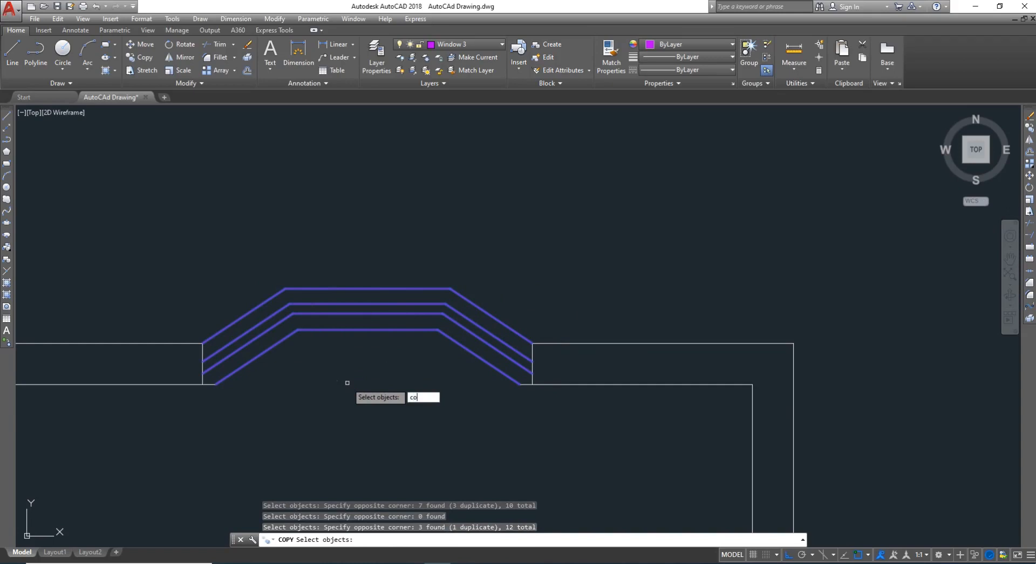
pyautogui.press('Return')
pyautogui.press('Return')
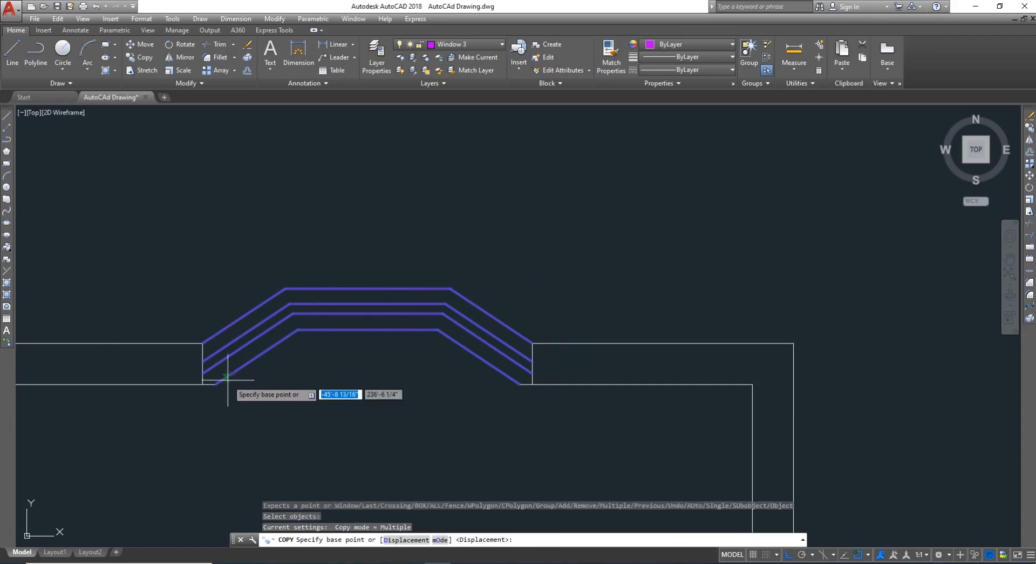
# Copy the bay window from its outer west corner to the north wall's western opening and the outer corner below the west wall opening
pyautogui.click(203, 342)
pyautogui.scroll(-7, 297, 421)
pyautogui.scroll(3, 237, 350)
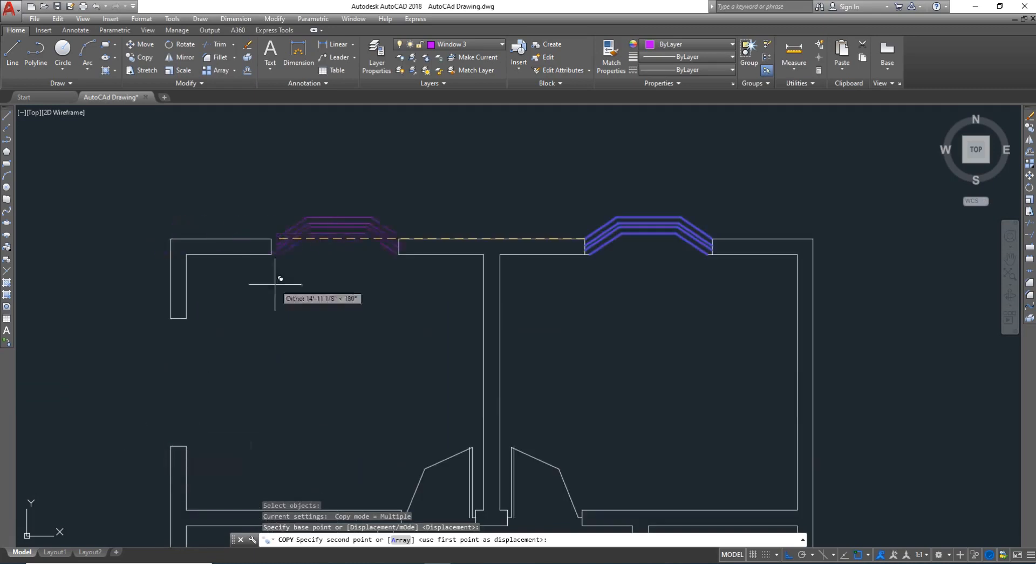
pyautogui.click(275, 237)
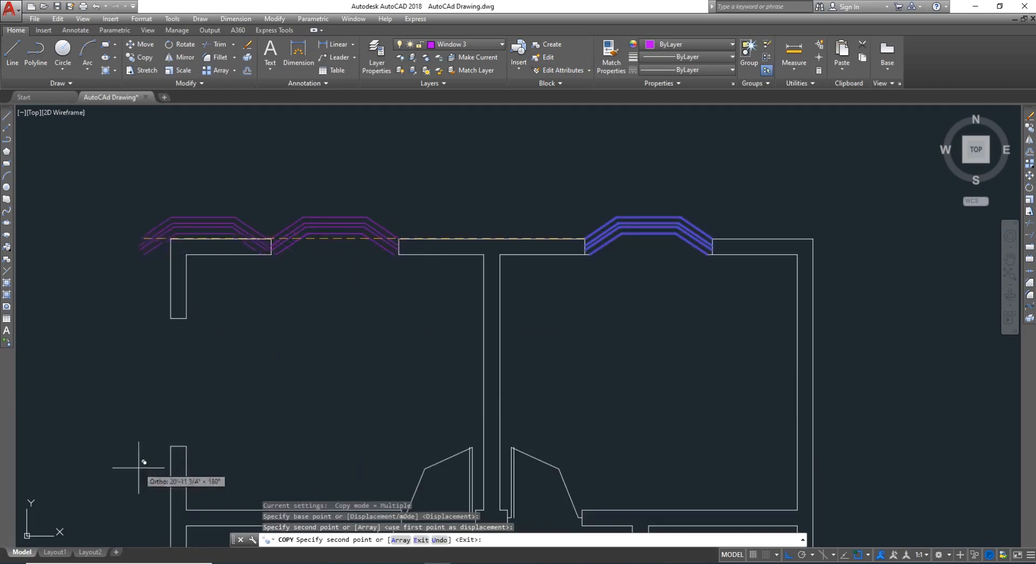
pyautogui.click(172, 444)
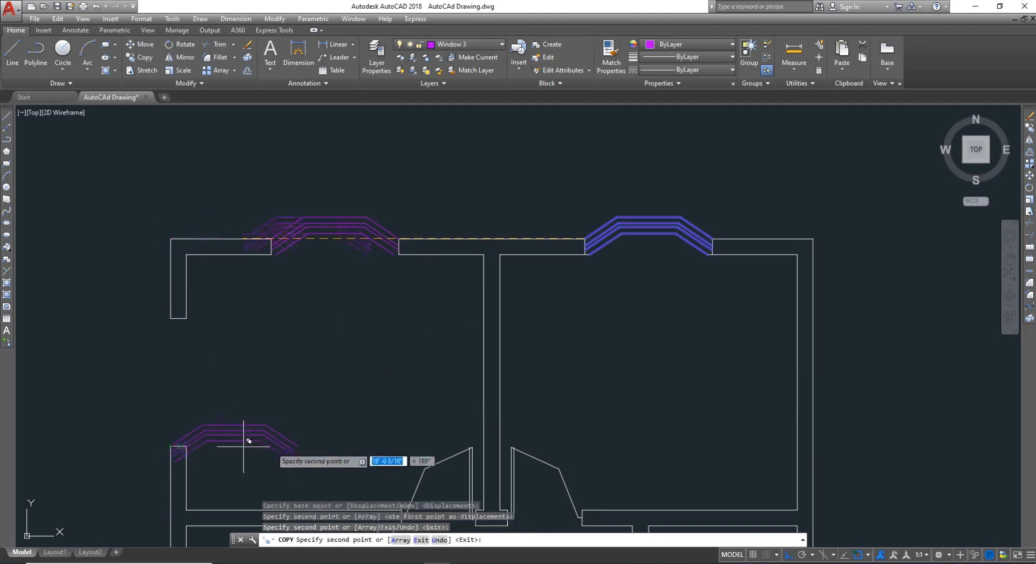
# Place another bay window copy at the outer east corner of the opening in the southeast room's south wall, ending Copy
pyautogui.scroll(-10, 243, 446)
pyautogui.scroll(-4, 359, 483)
pyautogui.scroll(15, 367, 483)
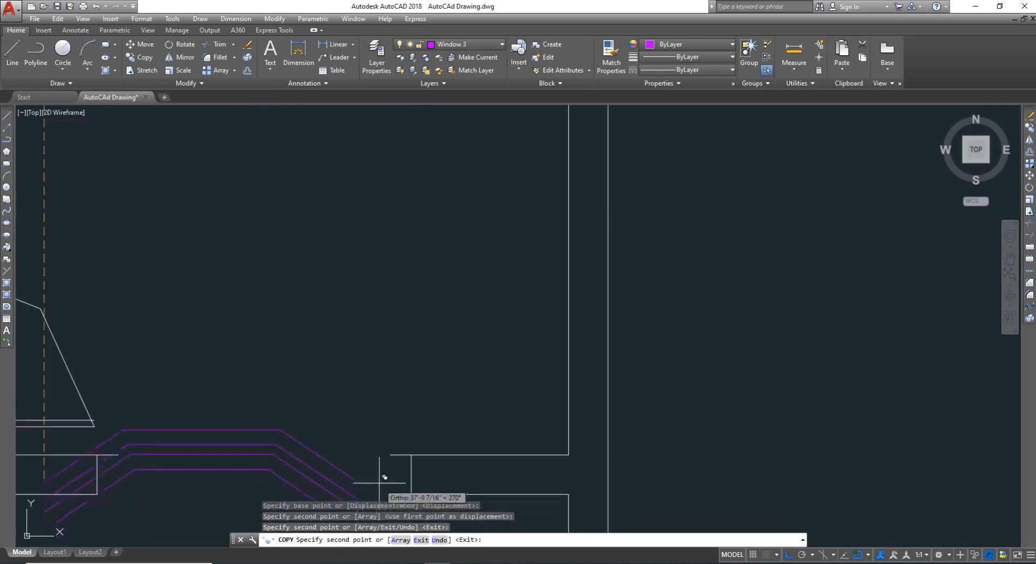
pyautogui.scroll(-8, 403, 462)
pyautogui.scroll(8, 394, 475)
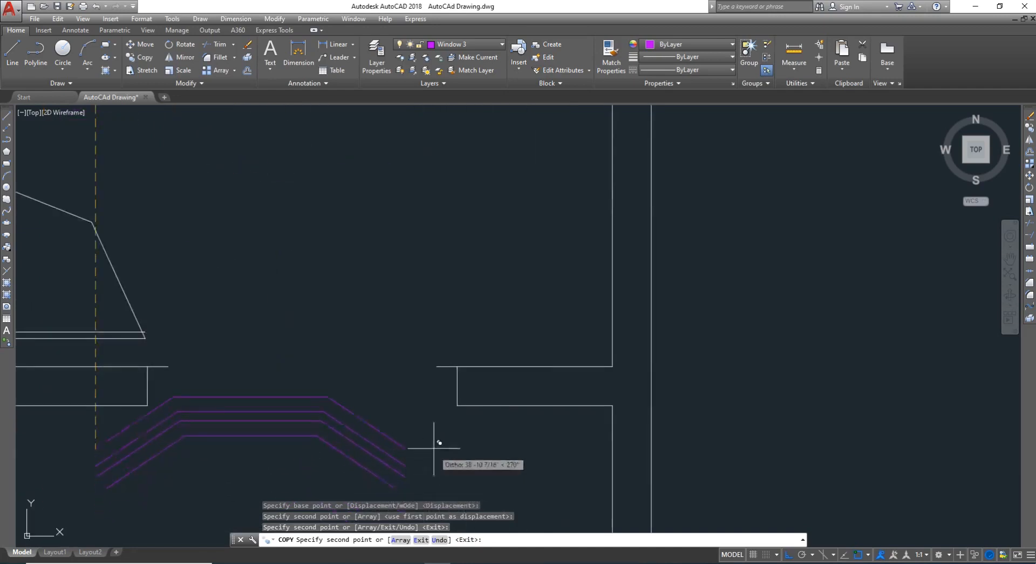
pyautogui.click(457, 405)
pyautogui.press('Escape')
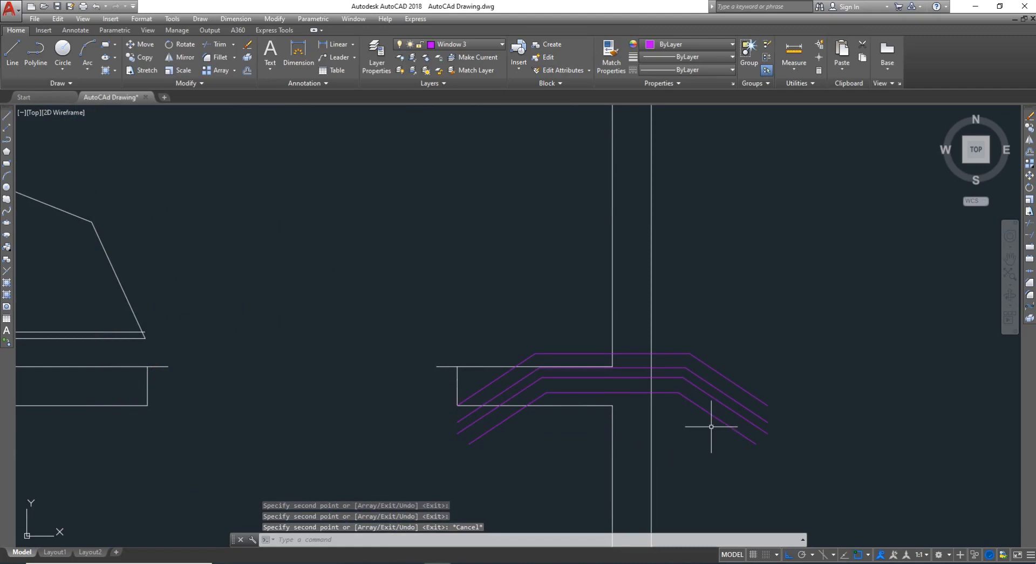
pyautogui.write('RO')
pyautogui.press('Return')
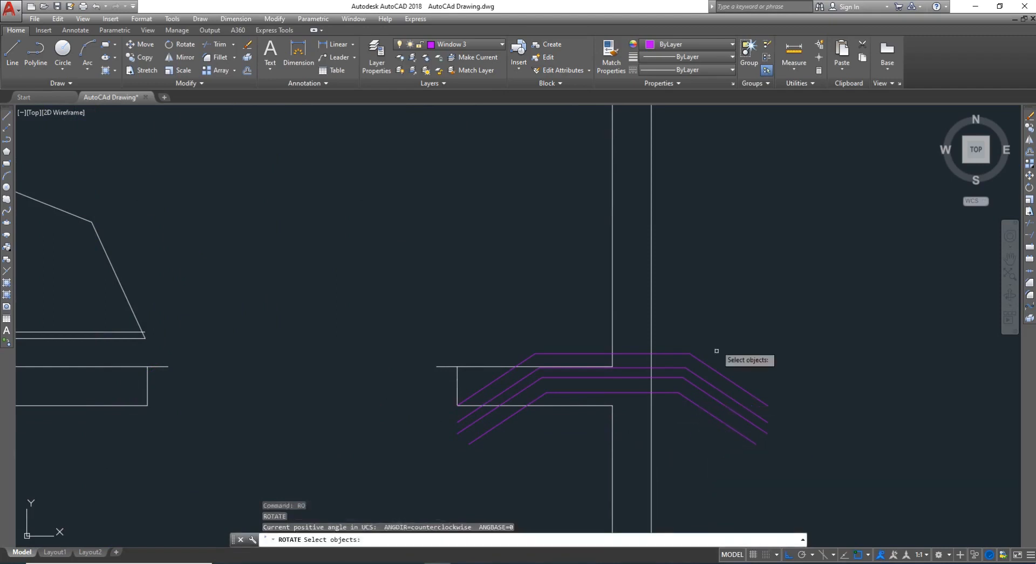
pyautogui.press('Escape')
# Select all twelve lines of the bay window copy at the southeast room's south wall opening
pyautogui.click(740, 454)
pyautogui.click(698, 341)
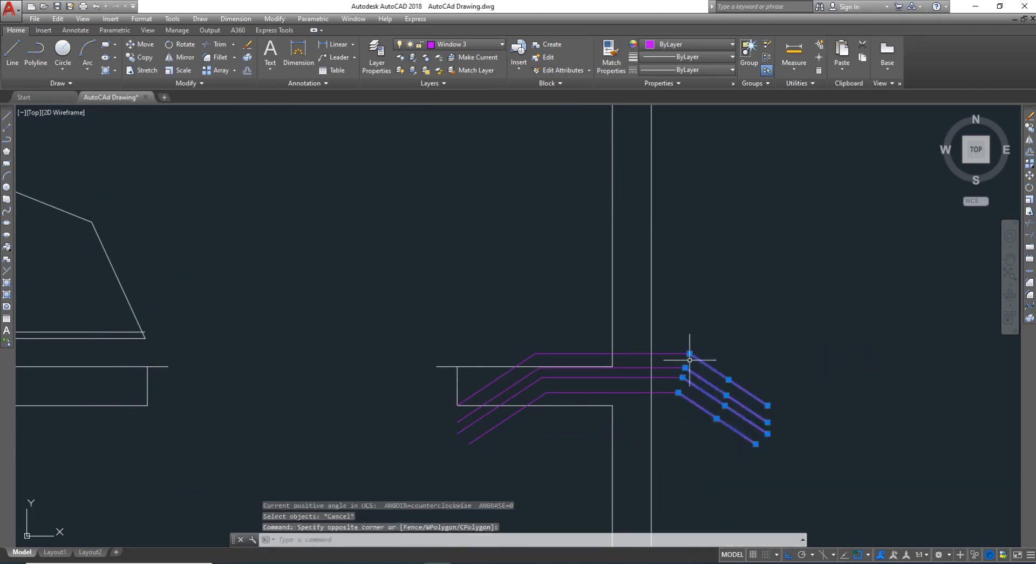
pyautogui.click(688, 429)
pyautogui.click(667, 339)
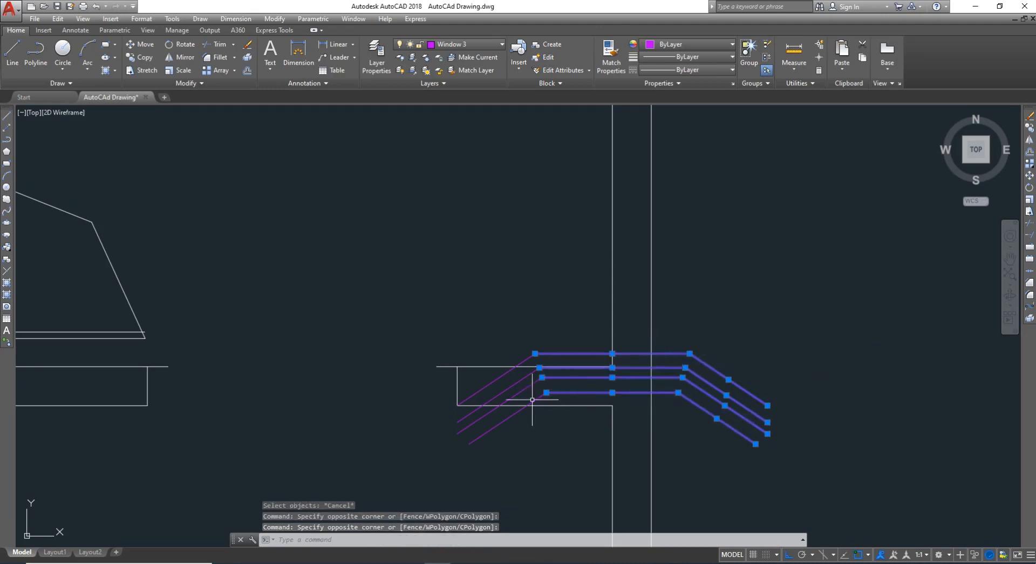
pyautogui.click(524, 446)
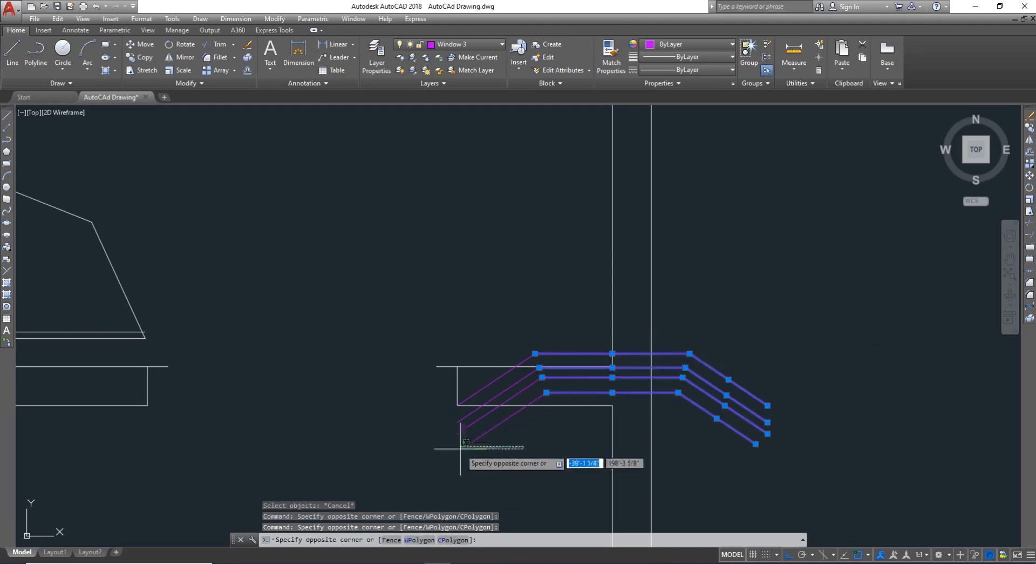
pyautogui.click(424, 421)
pyautogui.scroll(4, 485, 397)
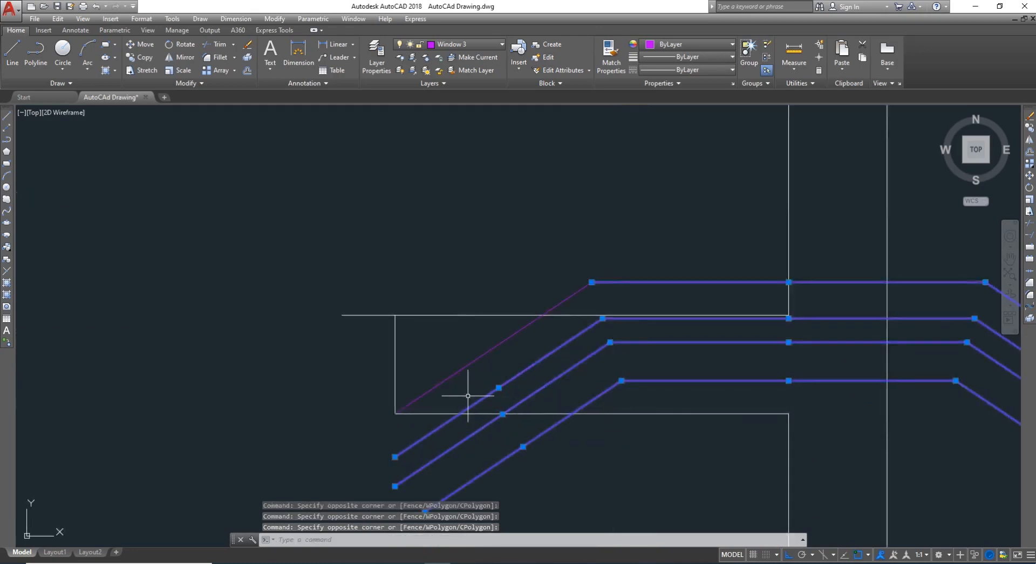
pyautogui.click(449, 380)
pyautogui.scroll(-4, 471, 392)
pyautogui.click(478, 398)
# Rotate the selected bay window copy 180° about the outer east corner of the southeast room's south wall opening
pyautogui.write('ro')
pyautogui.press('Return')
pyautogui.scroll(4, 455, 405)
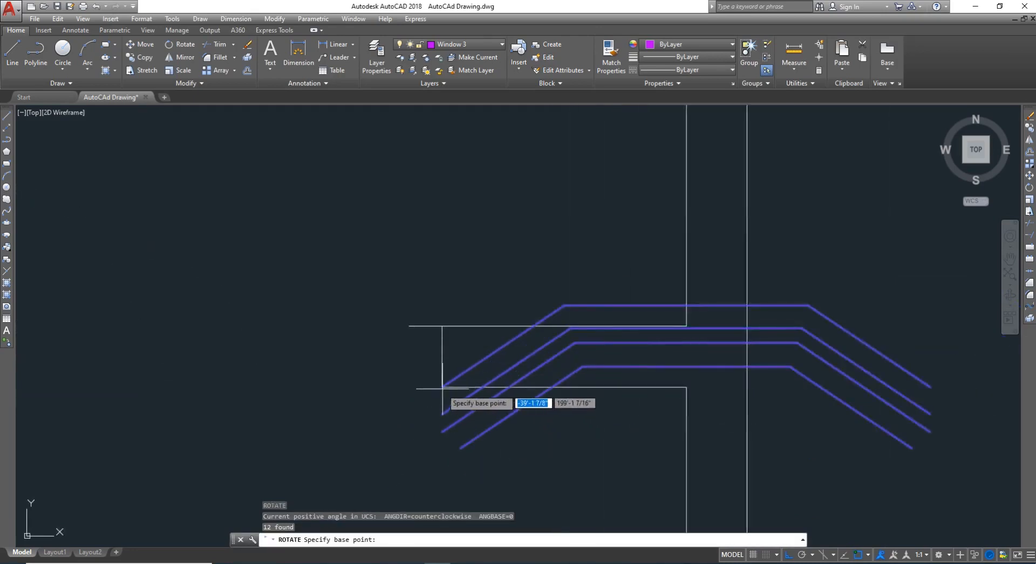
pyautogui.click(450, 397)
pyautogui.scroll(-8, 450, 380)
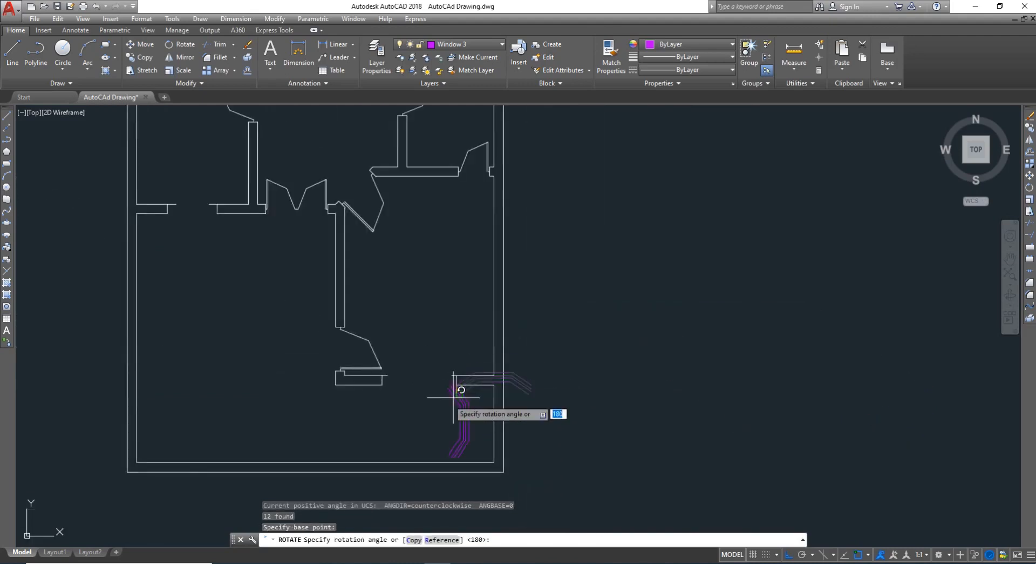
pyautogui.press('Return')
pyautogui.scroll(6, 371, 394)
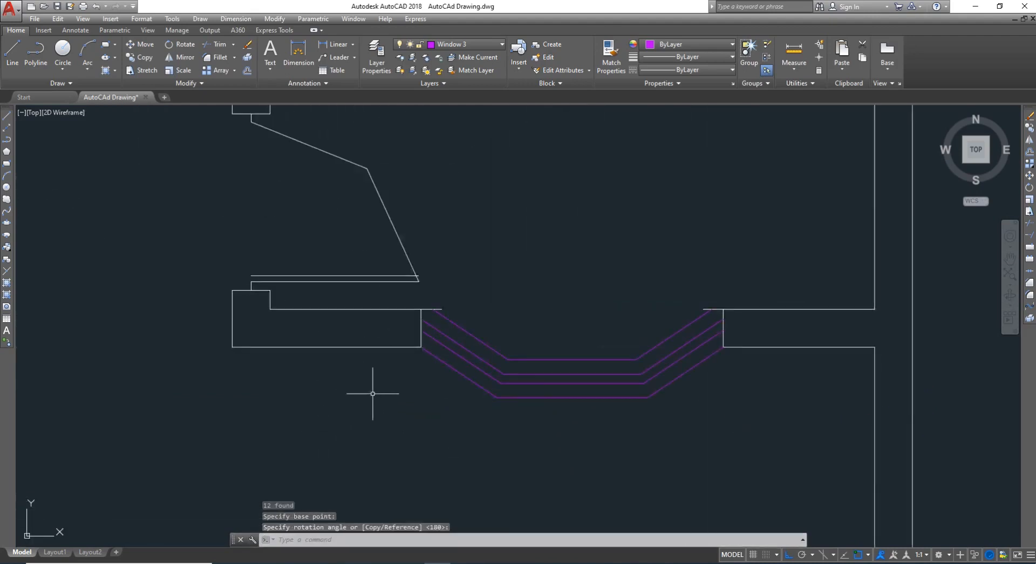
pyautogui.scroll(-6, 436, 352)
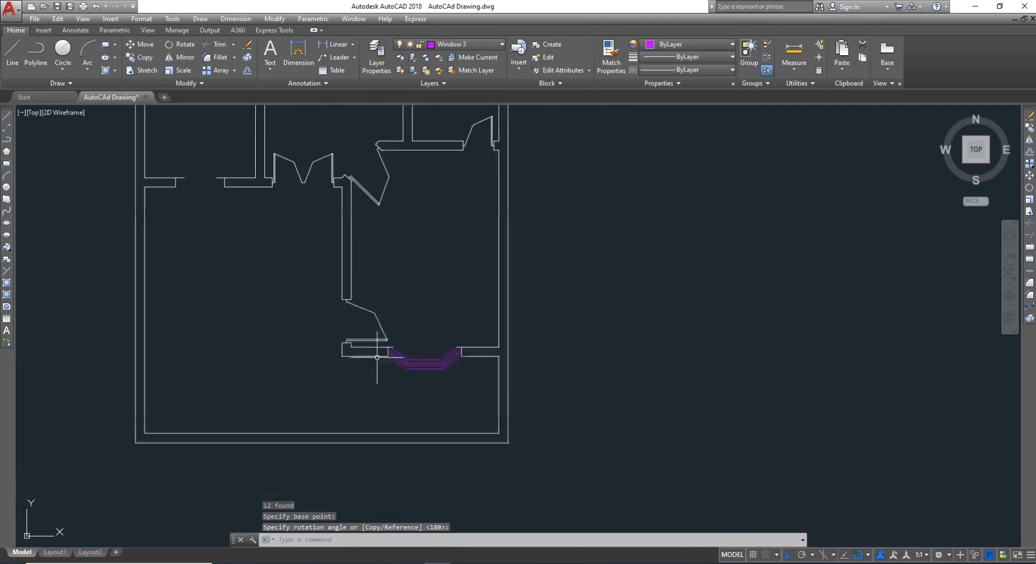
pyautogui.scroll(5, 258, 220)
pyautogui.scroll(-5, 258, 220)
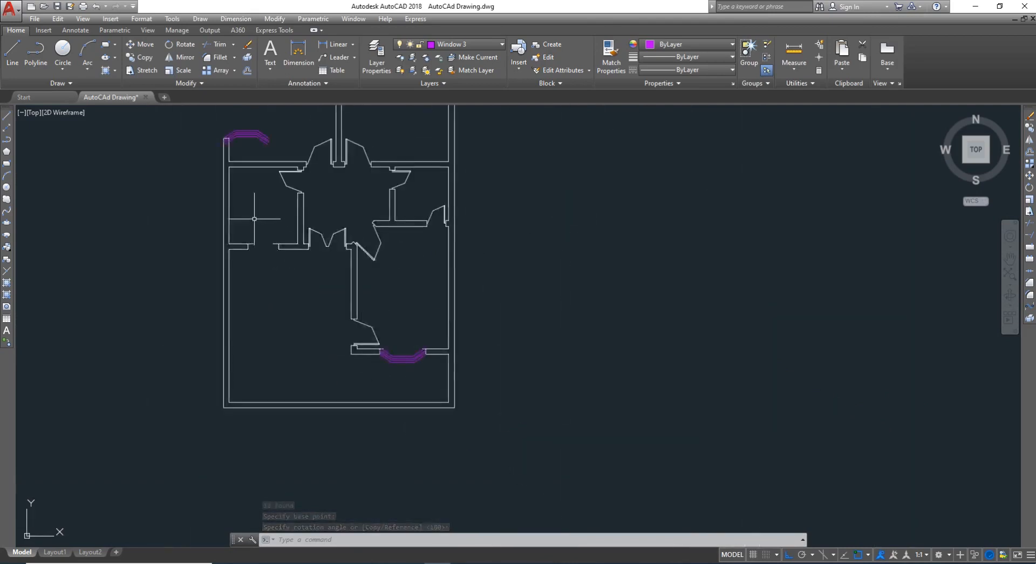
pyautogui.scroll(-4, 258, 182)
pyautogui.scroll(-2, 263, 162)
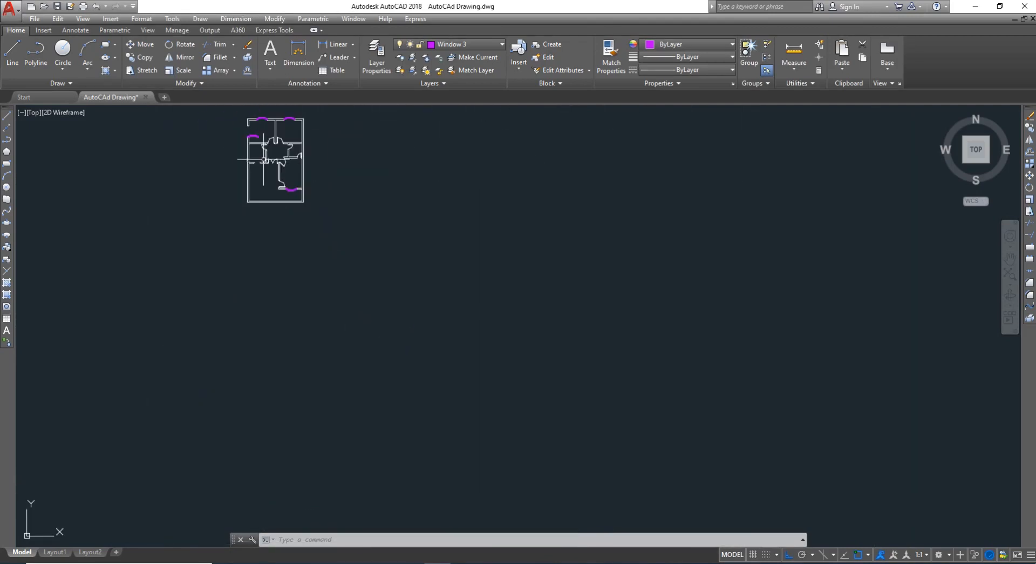
pyautogui.write('PA')
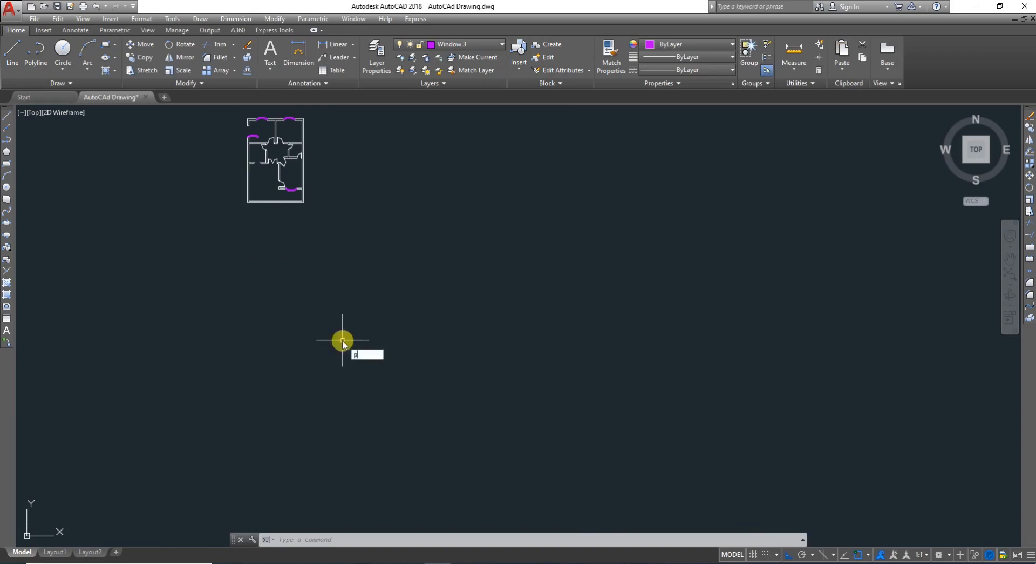
pyautogui.press('Return')
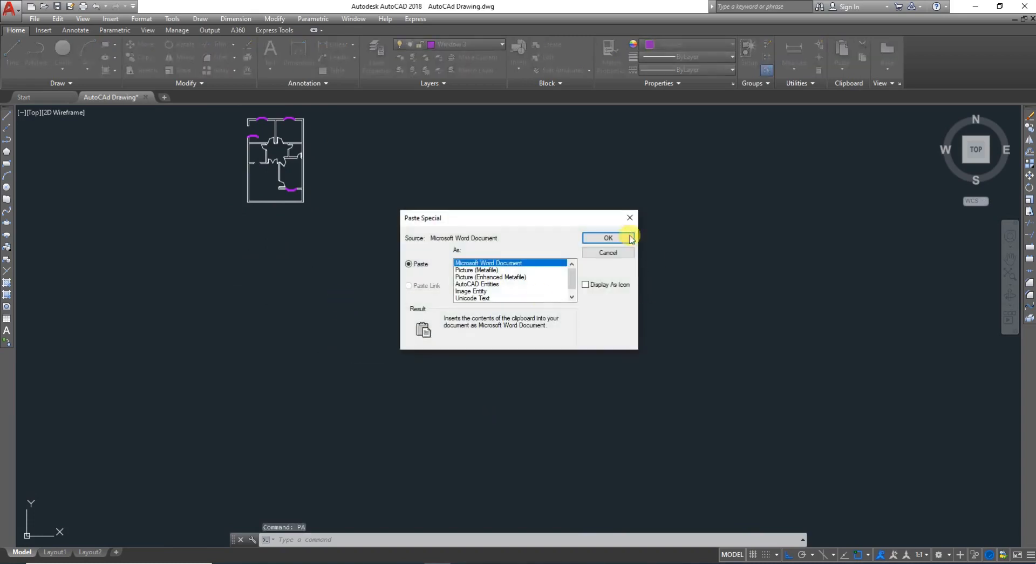
pyautogui.click(631, 215)
# Dismiss the Paste Special dialog and bring the west wall opening with its bay window copy into close view
pyautogui.moveTo(572, 238); pyautogui.dragTo(573, 238, button='middle')
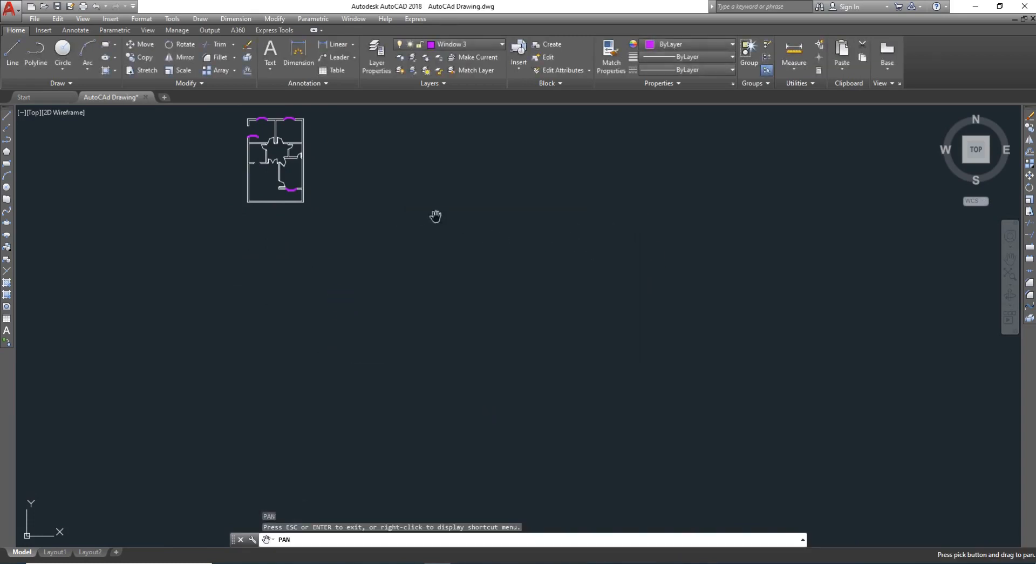
pyautogui.moveTo(435, 216); pyautogui.dragTo(490, 330)
pyautogui.scroll(7, 356, 245)
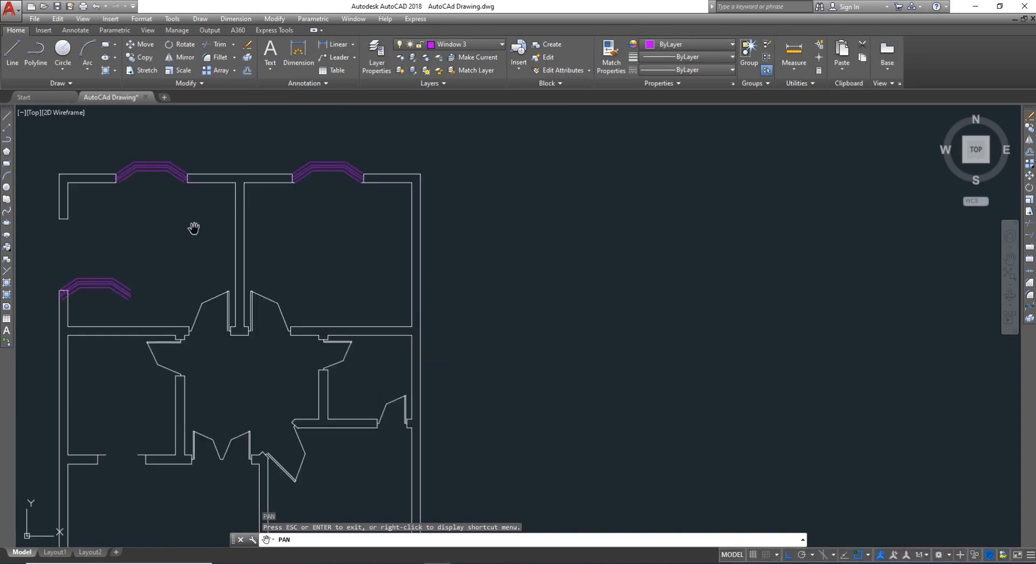
pyautogui.moveTo(191, 225); pyautogui.dragTo(378, 241)
pyautogui.scroll(6, 232, 227)
pyautogui.scroll(-2, 233, 234)
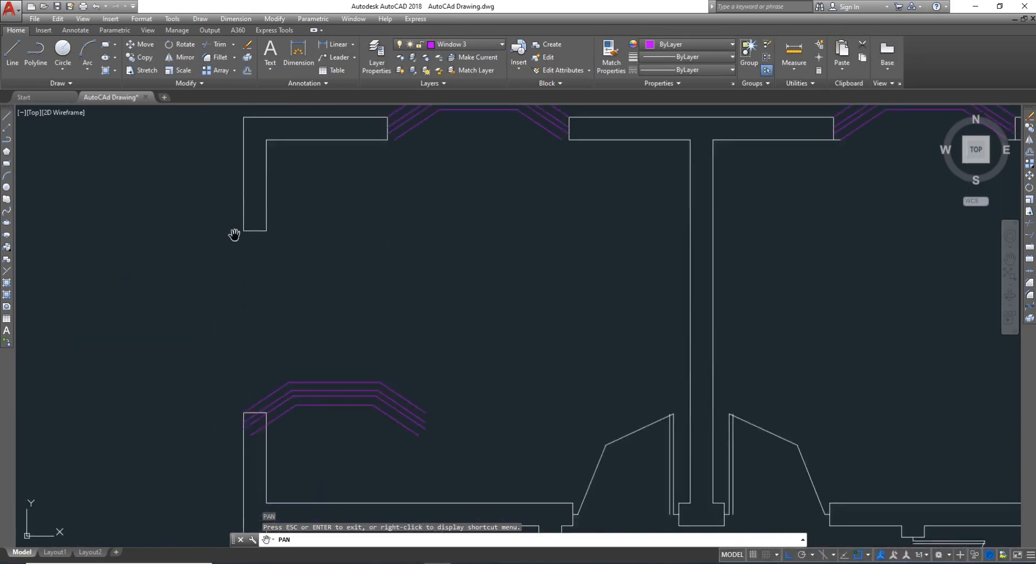
pyautogui.press('Escape')
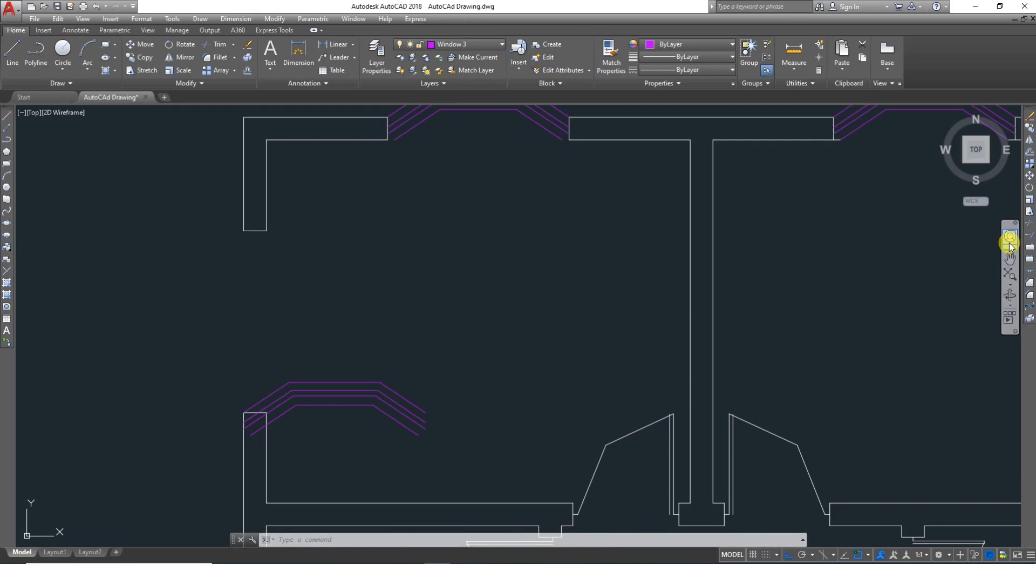
pyautogui.click(1009, 240)
pyautogui.press('Escape')
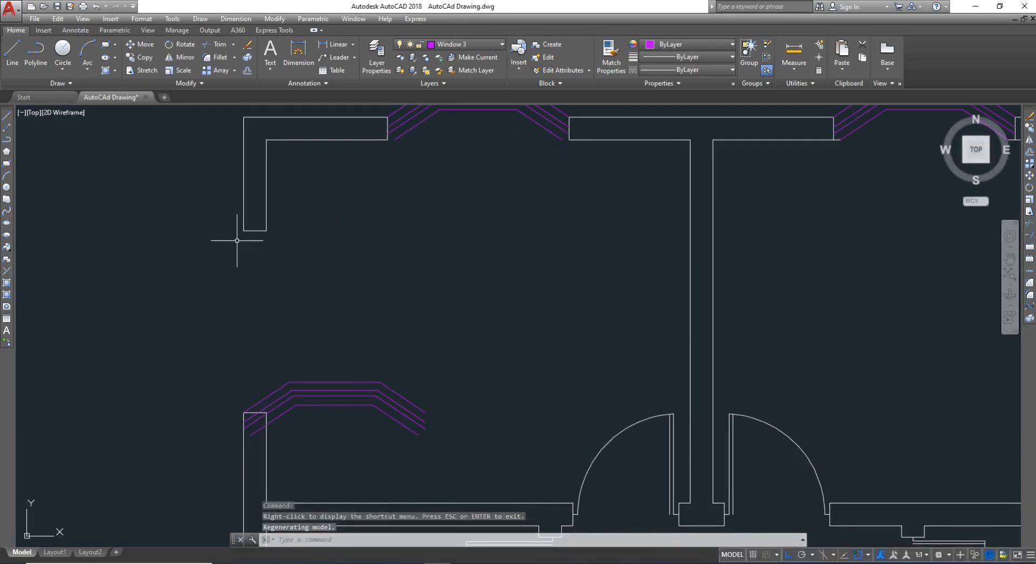
# Rotate all twelve lines of the bay window copy at the west wall 90° about the outer corner below the opening
pyautogui.click(416, 459)
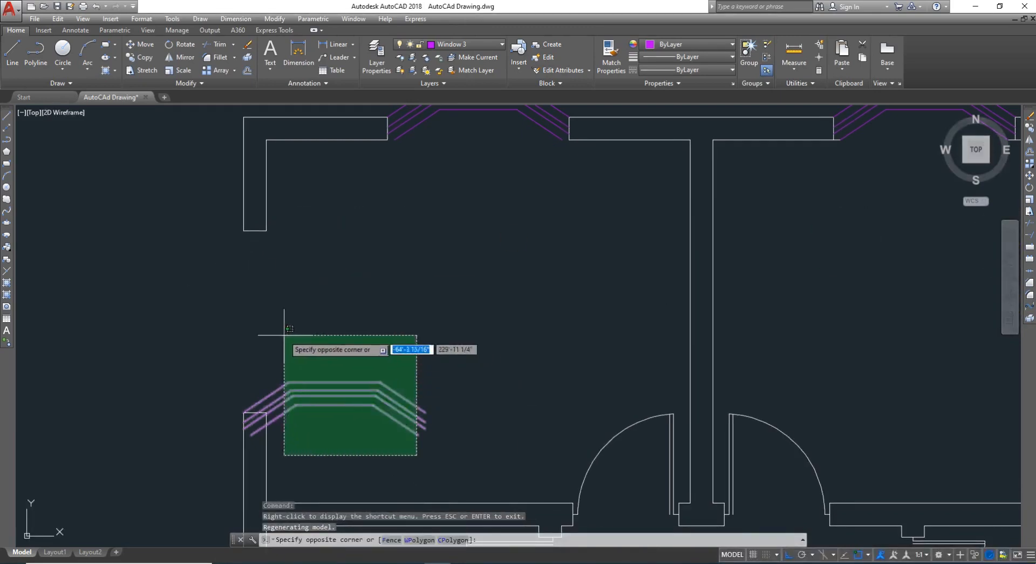
pyautogui.click(284, 334)
pyautogui.click(311, 390)
pyautogui.write('r')
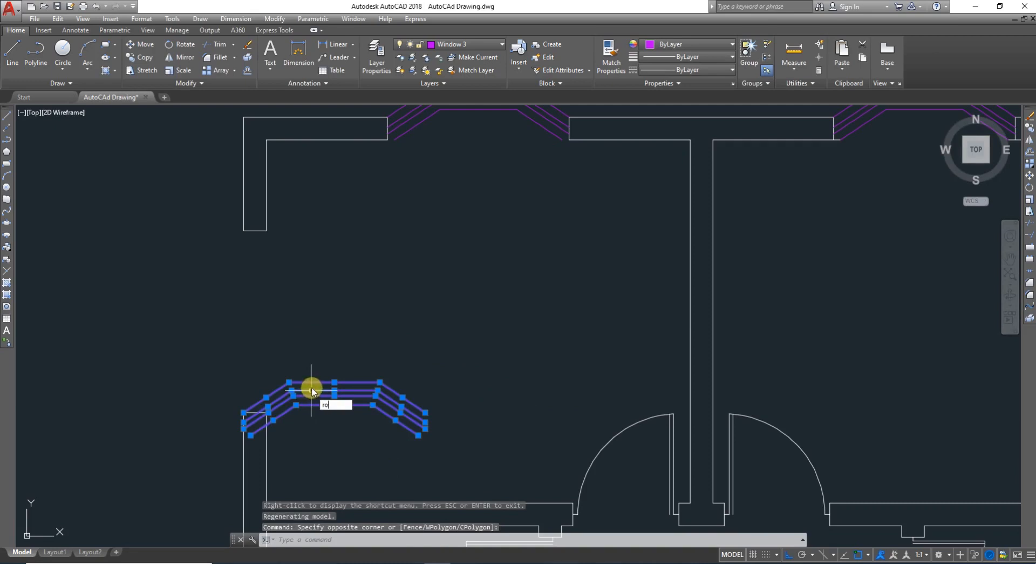
pyautogui.write('o')
pyautogui.press('Return')
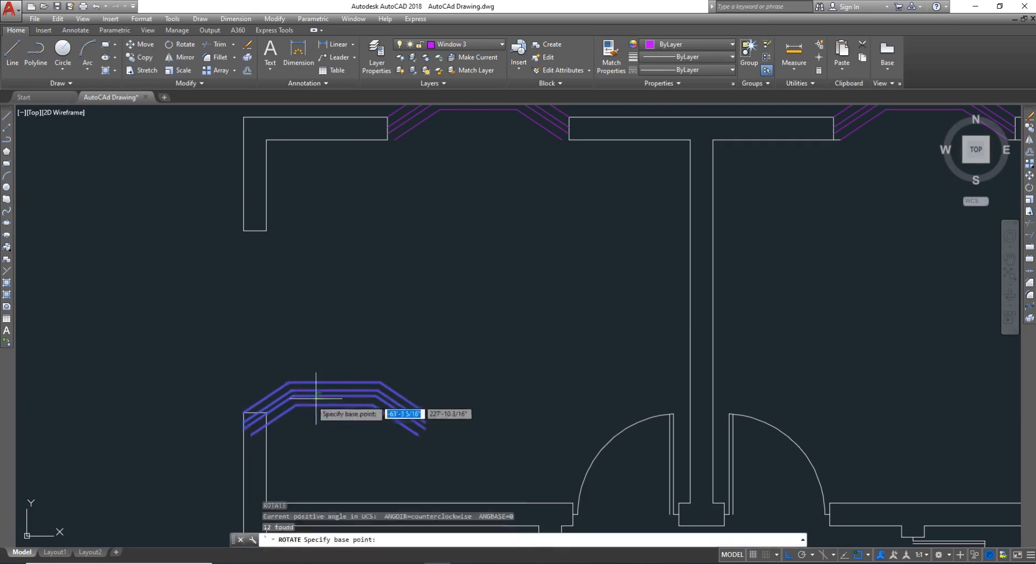
pyautogui.press('Return')
pyautogui.click(244, 412)
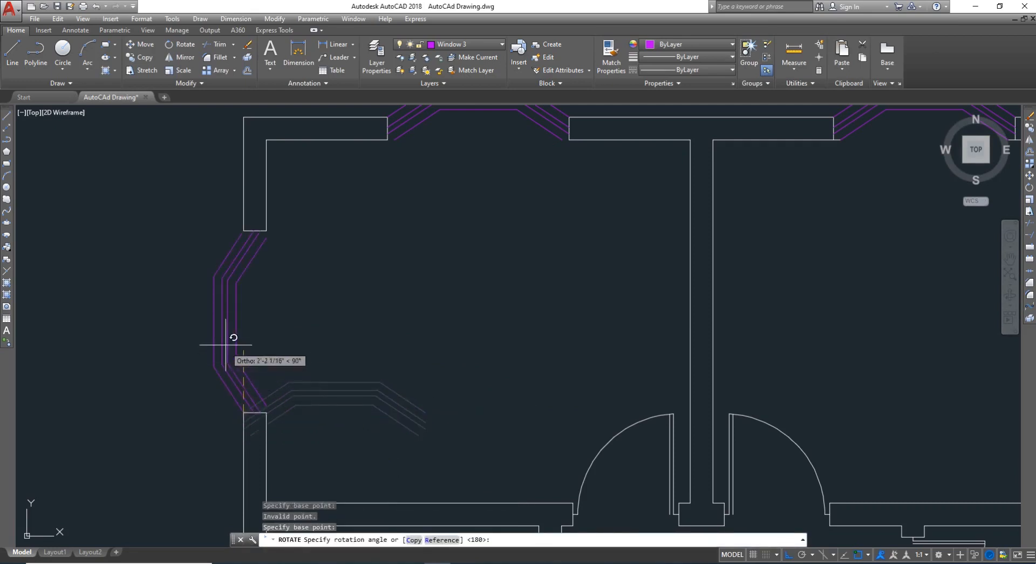
pyautogui.click(226, 345)
pyautogui.press('Escape')
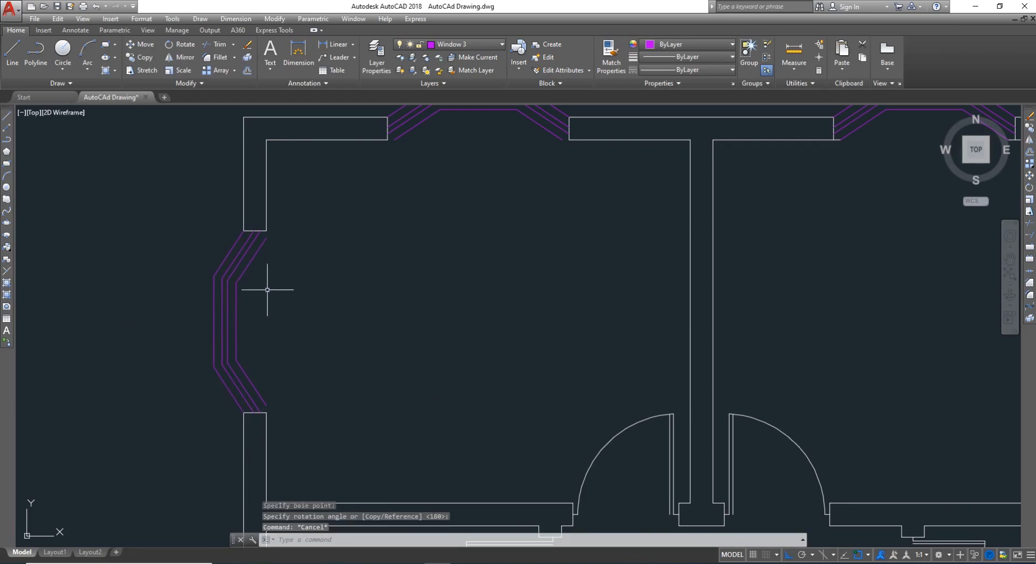
# Fillet the west bay window's innermost line at its north end to the inner wall line with radius 0
pyautogui.scroll(4, 281, 221)
pyautogui.rightClick(205, 249)
pyautogui.click(214, 258)
pyautogui.press('Return')
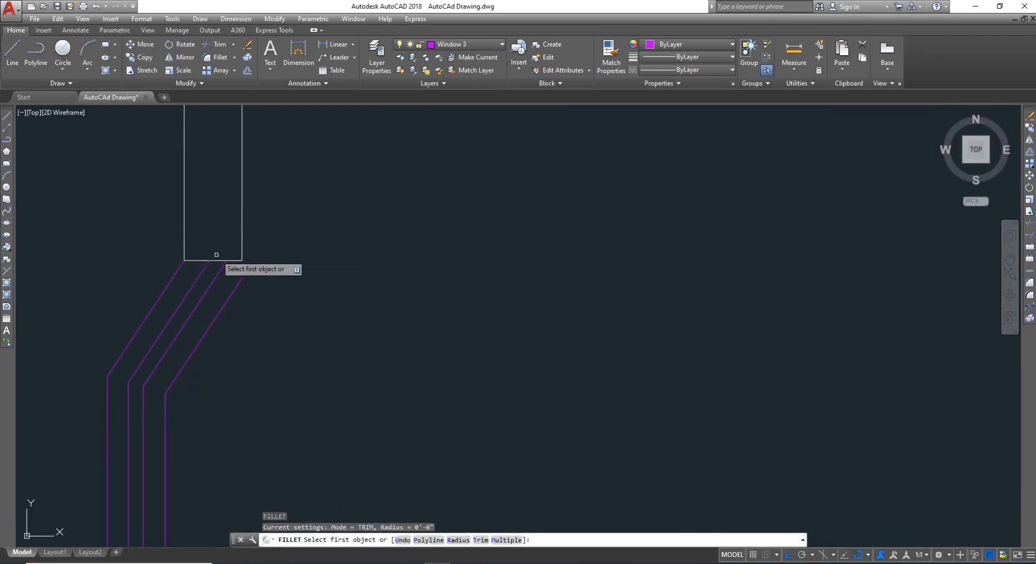
pyautogui.write('r')
pyautogui.press('Return')
pyautogui.write('0\'-0"')
pyautogui.press('Return')
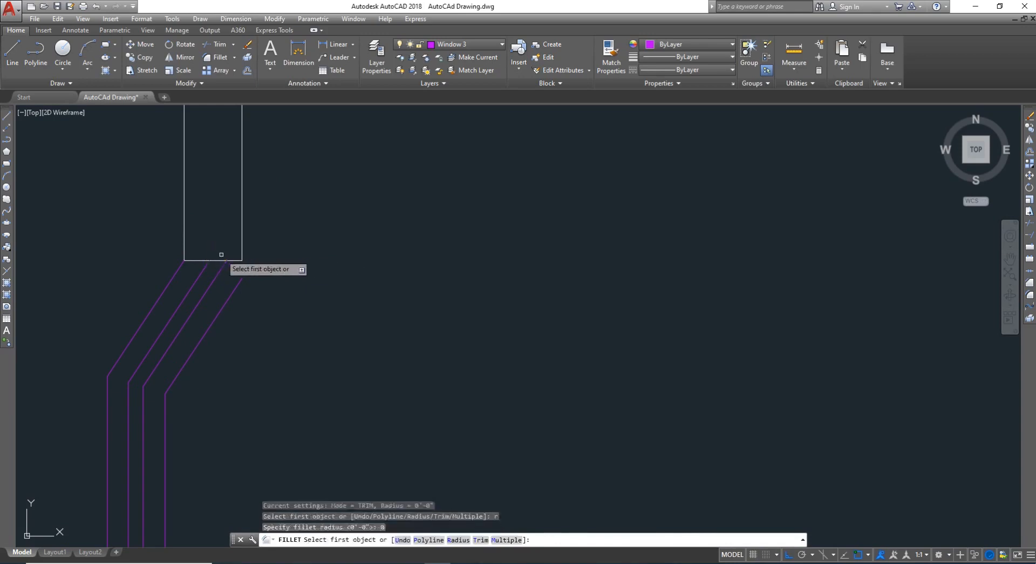
pyautogui.click(238, 284)
pyautogui.click(241, 256)
# Fillet the west bay window's innermost line at its south end to the inner wall line, keeping radius 0
pyautogui.scroll(-2, 250, 313)
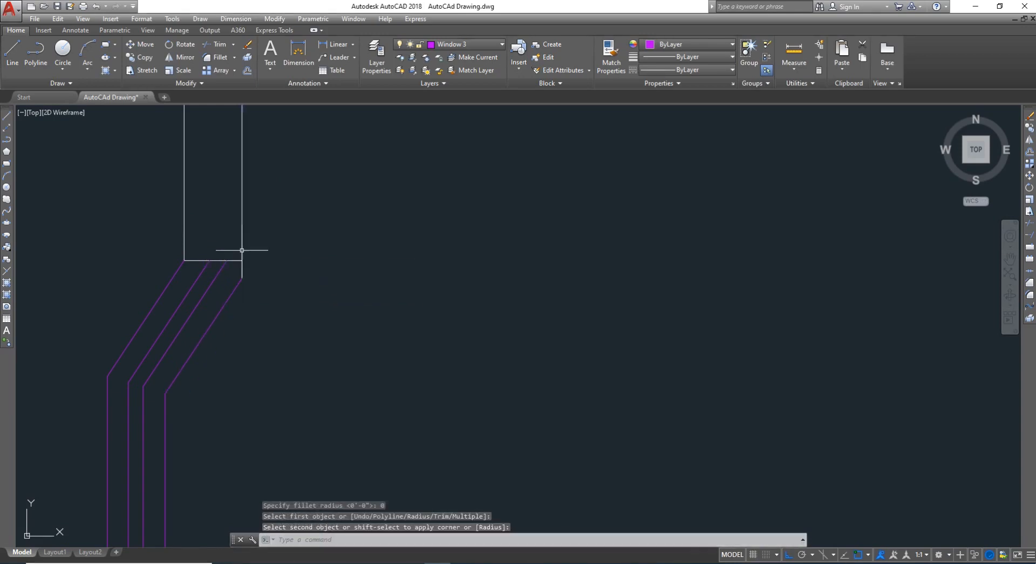
pyautogui.scroll(-2, 250, 378)
pyautogui.scroll(5, 232, 464)
pyautogui.press('Return')
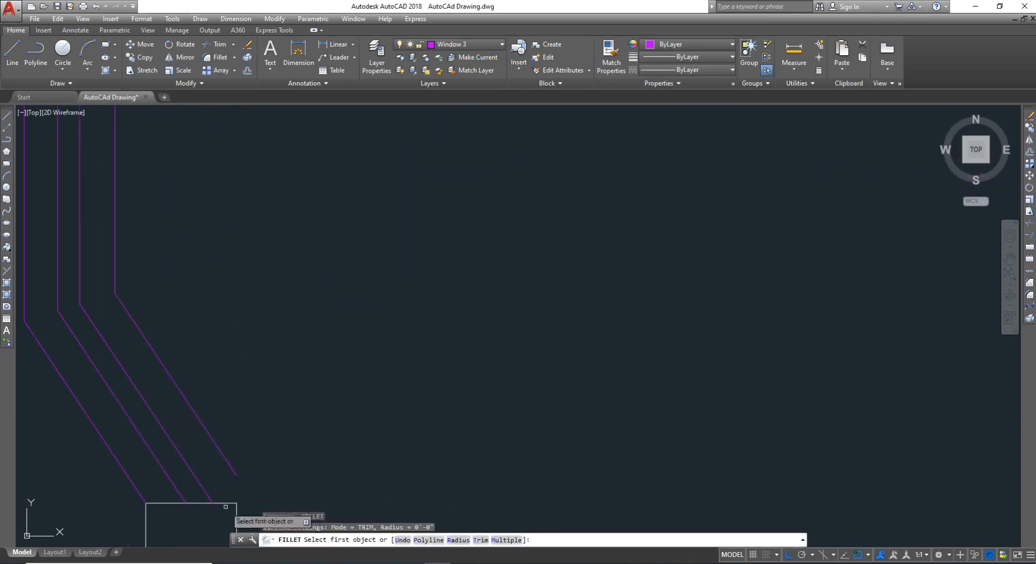
pyautogui.click(231, 462)
pyautogui.click(235, 511)
# Fillet both ends of the innermost line of the north wall's western bay window to the inner wall lines, then end Fillet
pyautogui.scroll(-4, 266, 438)
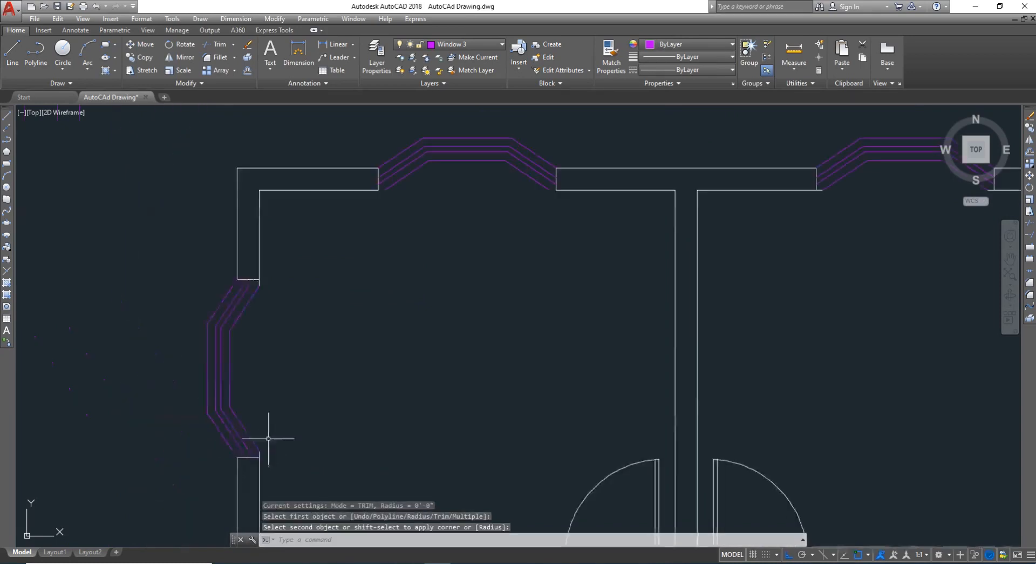
pyautogui.scroll(5, 410, 126)
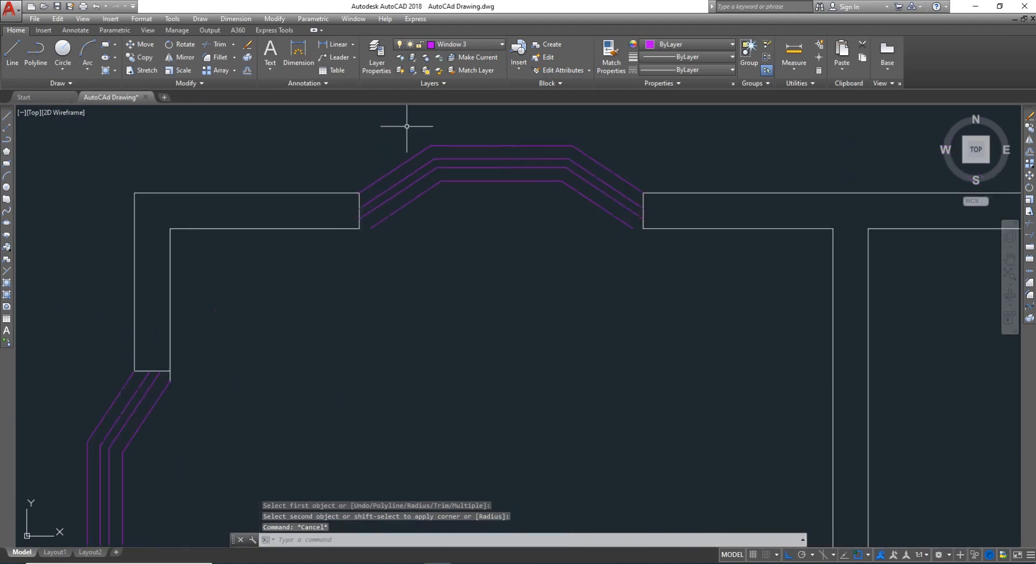
pyautogui.press('Return')
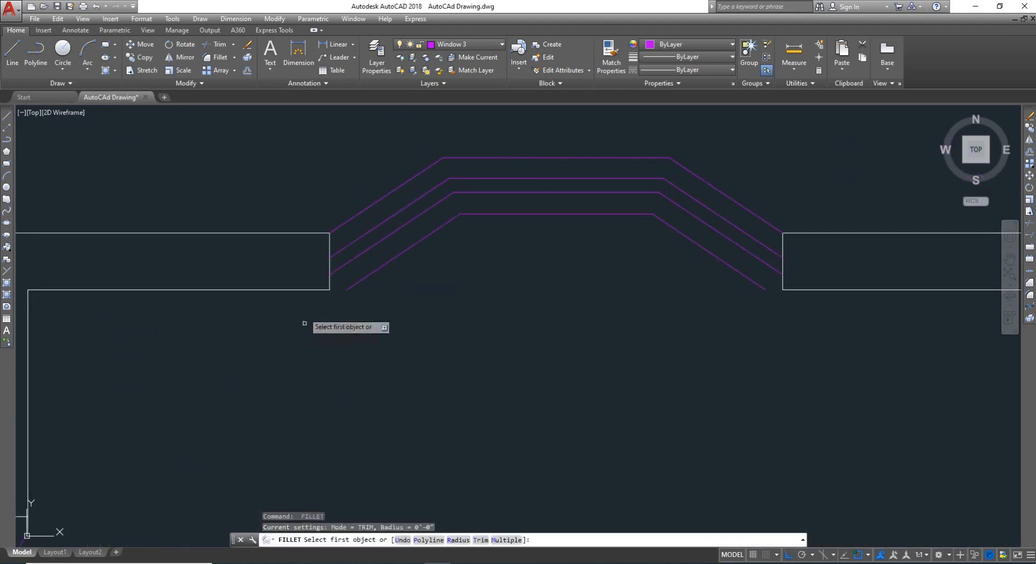
pyautogui.click(315, 290)
pyautogui.click(350, 285)
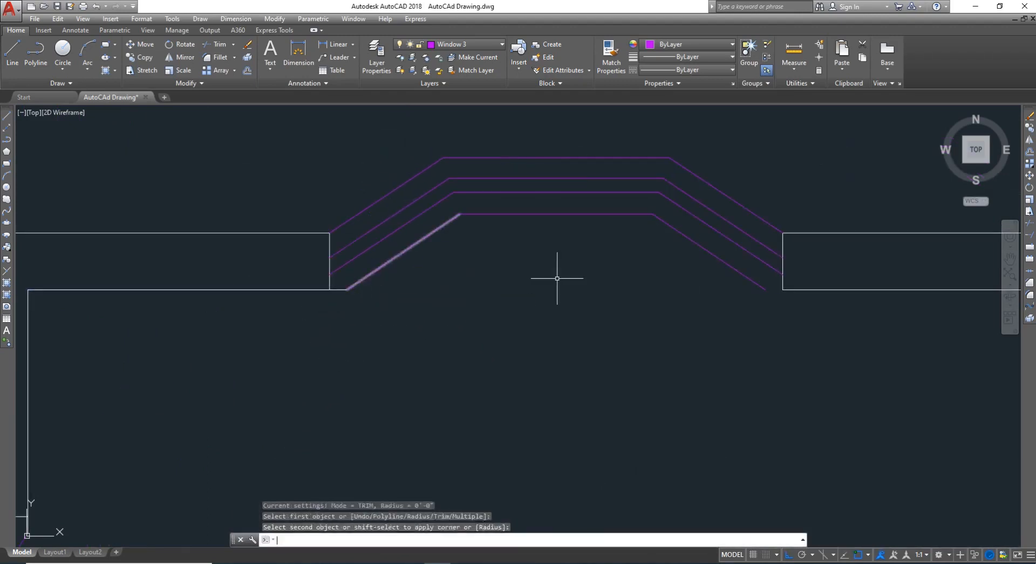
pyautogui.press('Return')
pyautogui.click(796, 288)
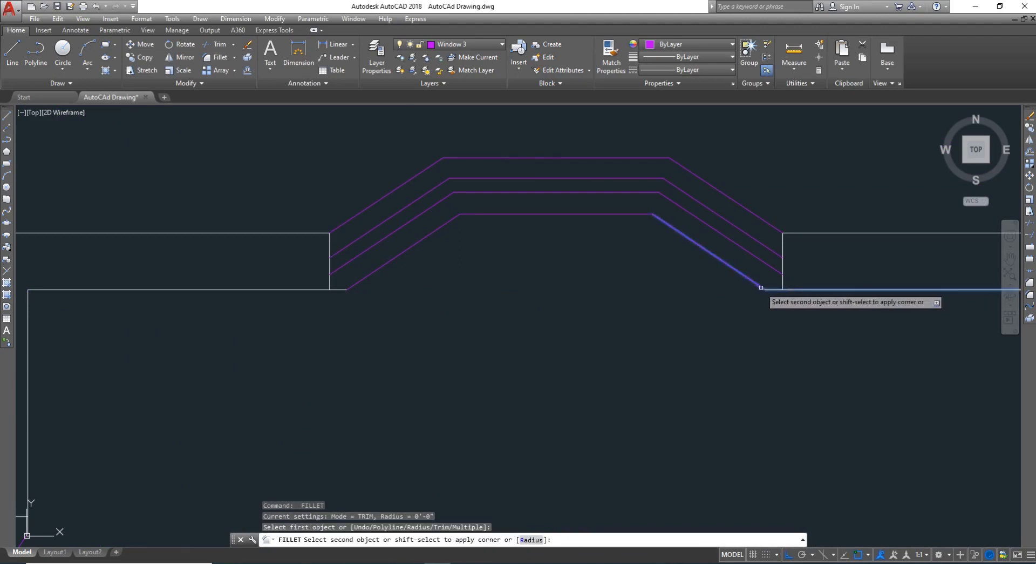
pyautogui.click(761, 287)
pyautogui.press('Return')
pyautogui.scroll(-5, 749, 315)
pyautogui.scroll(-3, 794, 380)
pyautogui.scroll(2, 810, 491)
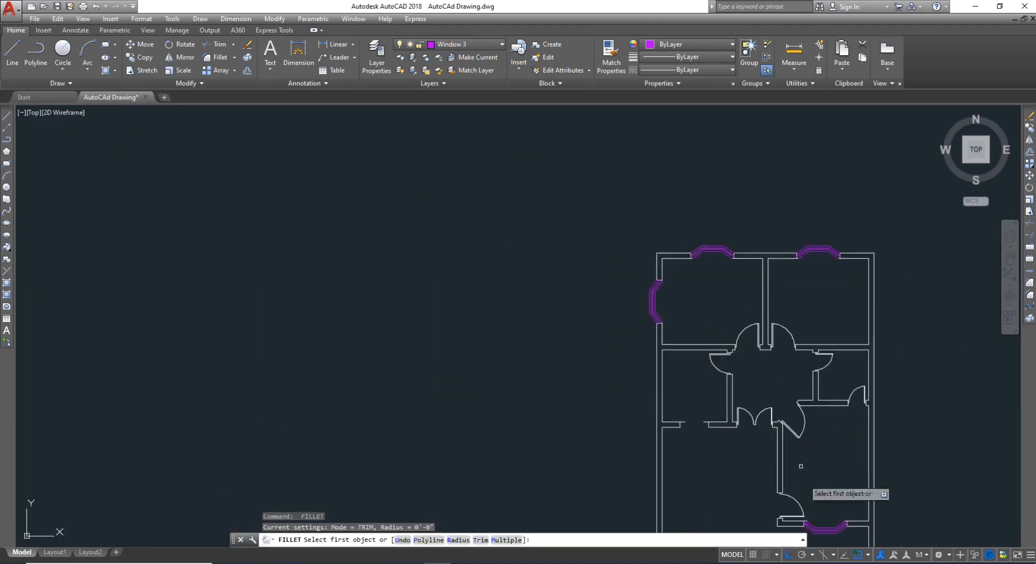
pyautogui.scroll(-1, 810, 493)
pyautogui.press('Escape')
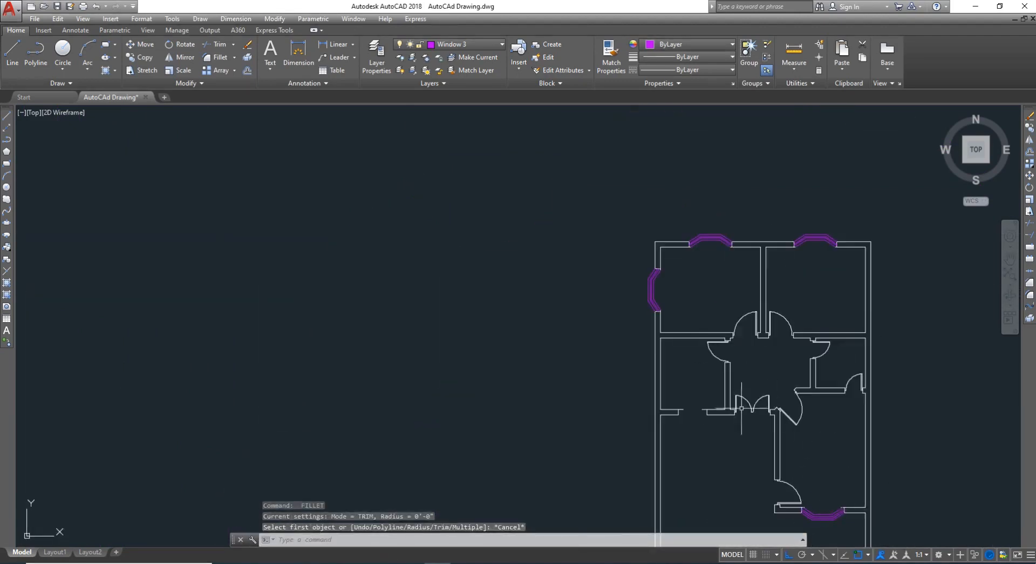
# Examine the floor plan's walls, doors and bay windows, both close up and as a whole
pyautogui.scroll(6, 697, 428)
pyautogui.scroll(-4, 697, 428)
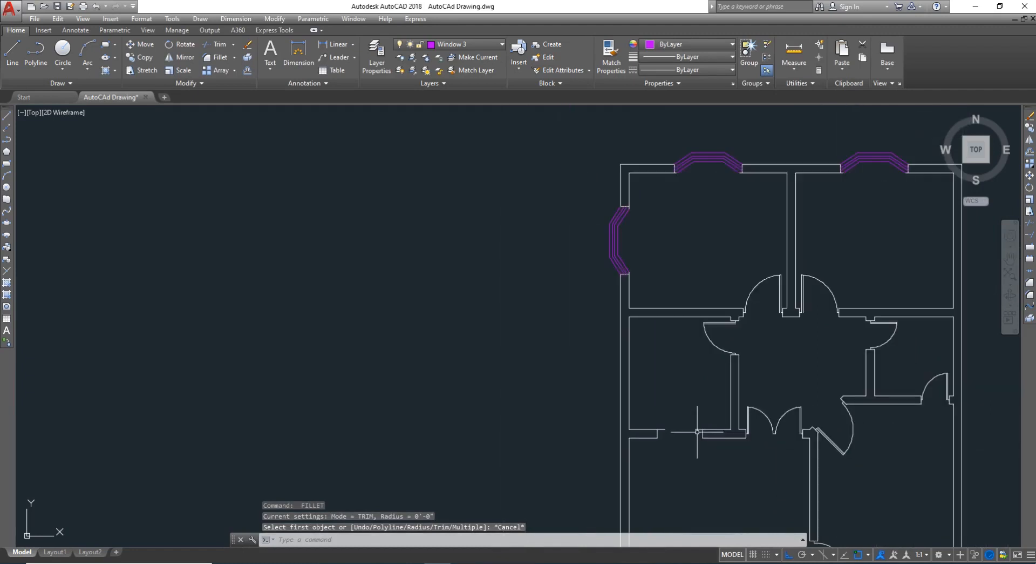
pyautogui.scroll(-4, 696, 436)
pyautogui.scroll(3, 719, 479)
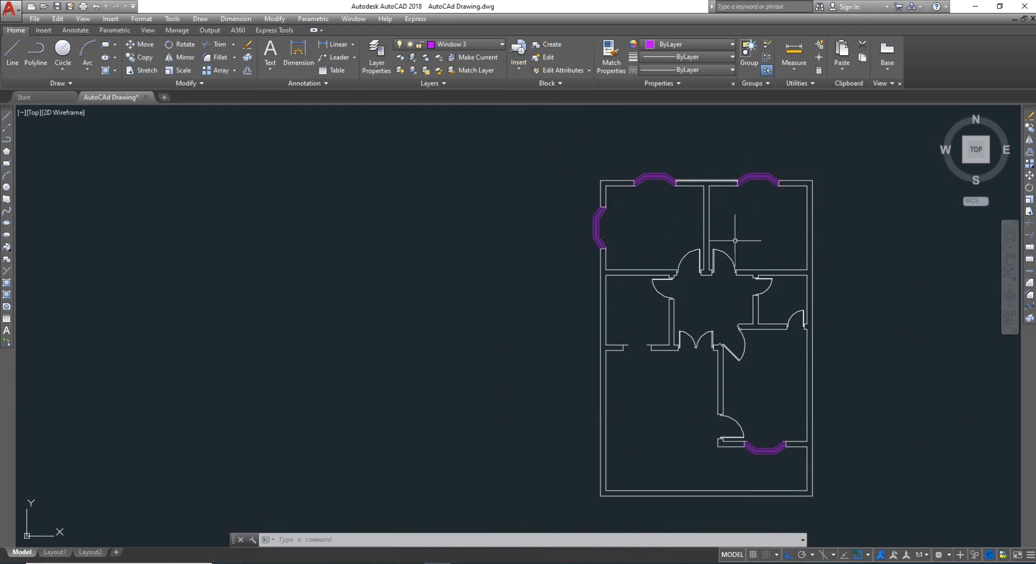
pyautogui.scroll(-4, 745, 338)
pyautogui.scroll(4, 771, 337)
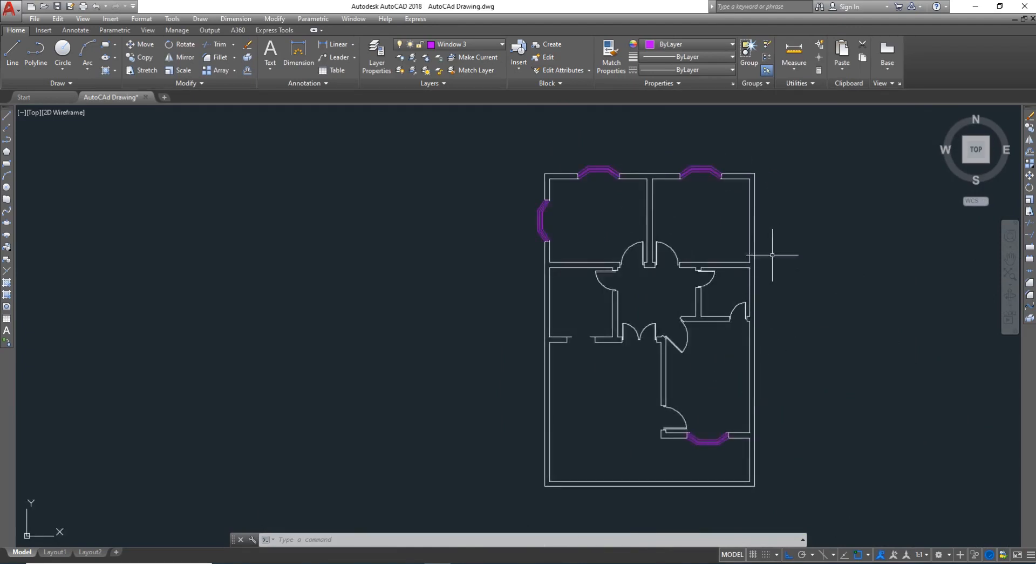
pyautogui.scroll(2, 664, 154)
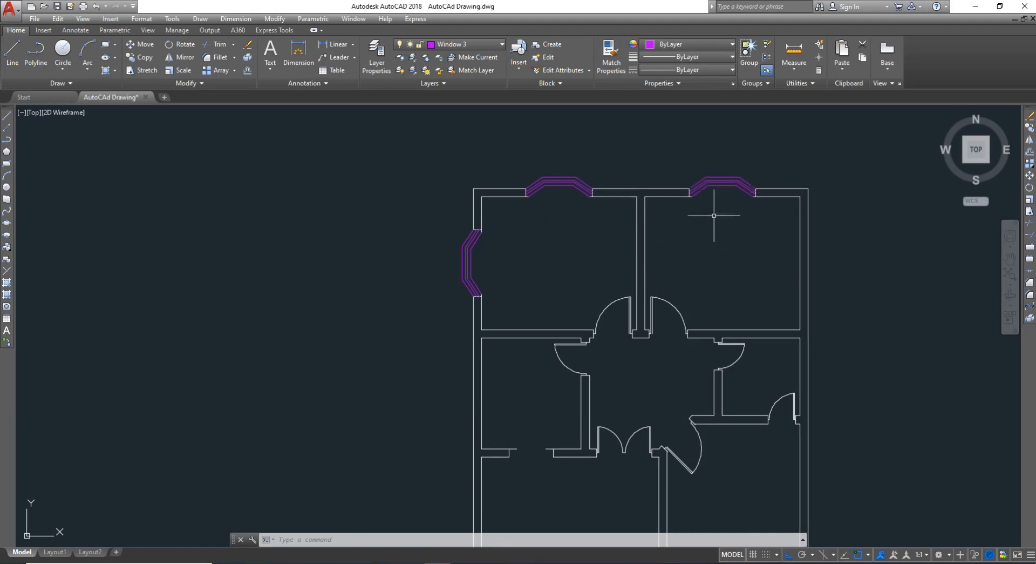
pyautogui.scroll(2, 714, 216)
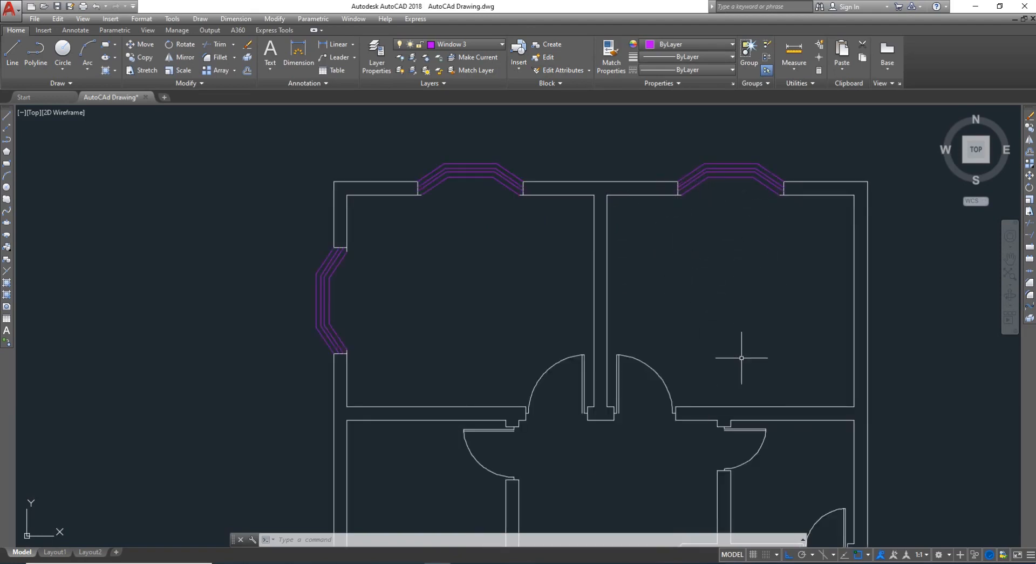
pyautogui.scroll(-6, 724, 305)
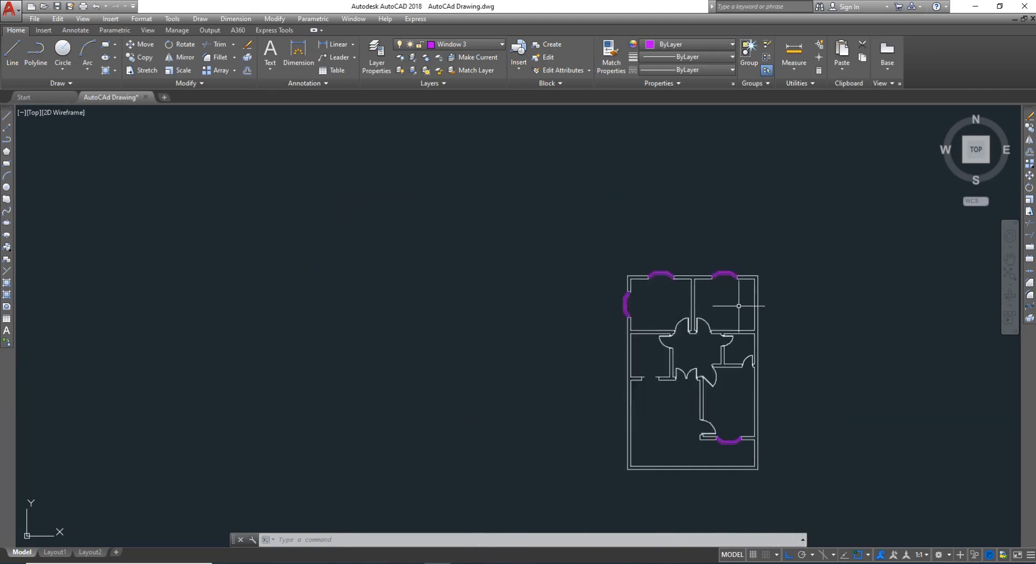
pyautogui.scroll(6, 739, 306)
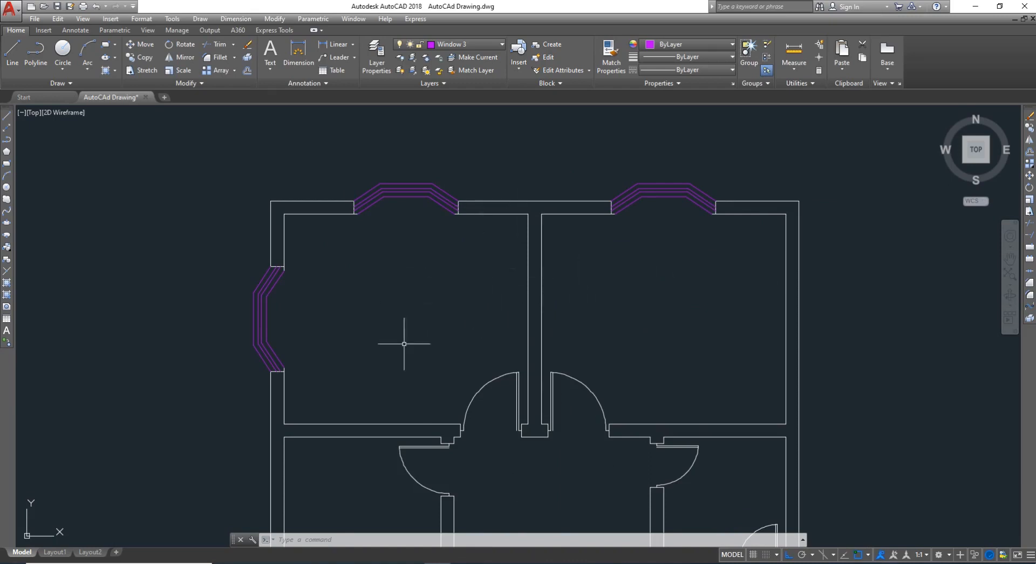
pyautogui.scroll(-2, 436, 323)
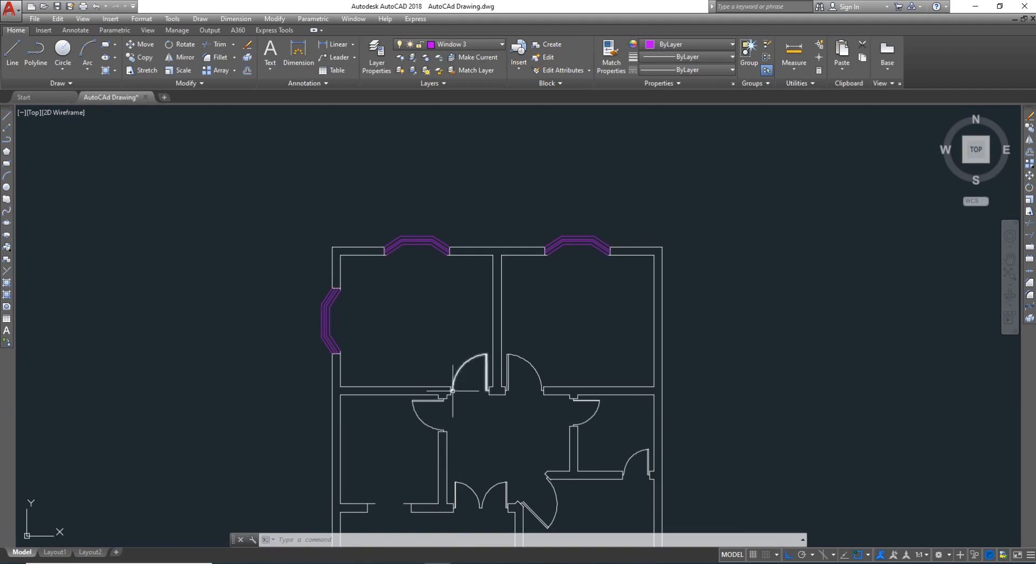
pyautogui.scroll(-4, 464, 400)
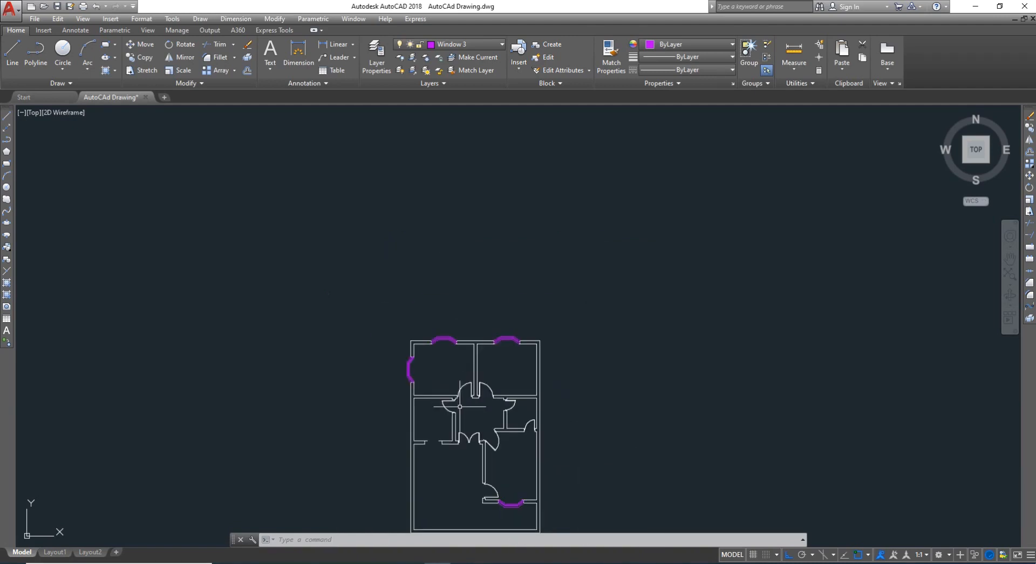
pyautogui.scroll(5, 462, 426)
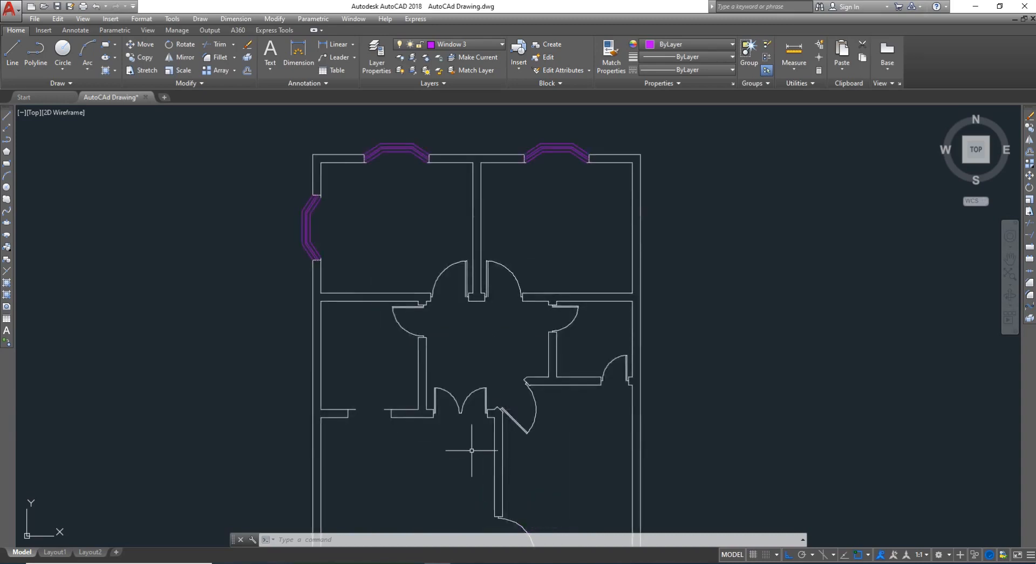
pyautogui.scroll(3, 471, 441)
pyautogui.scroll(-3, 475, 432)
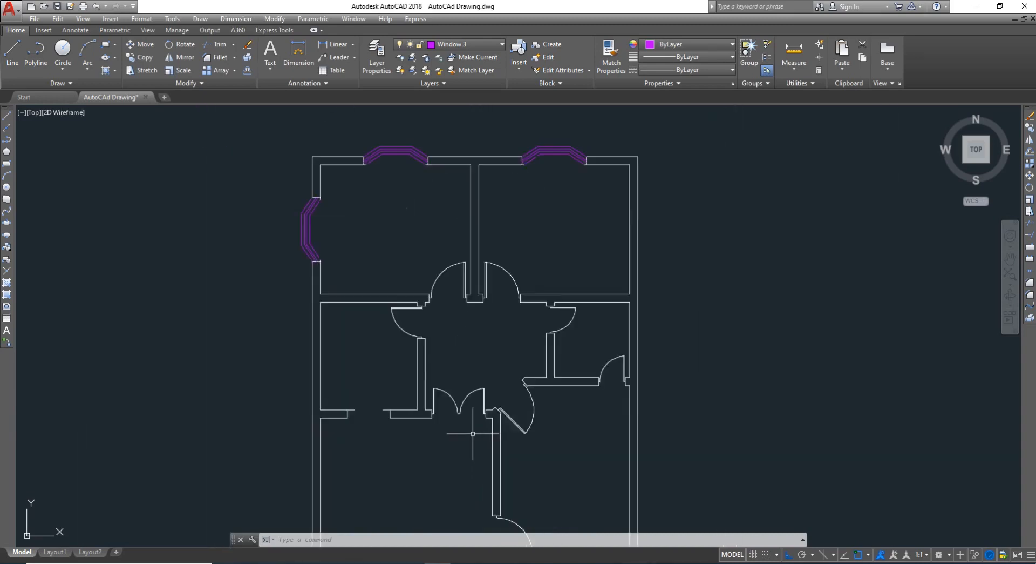